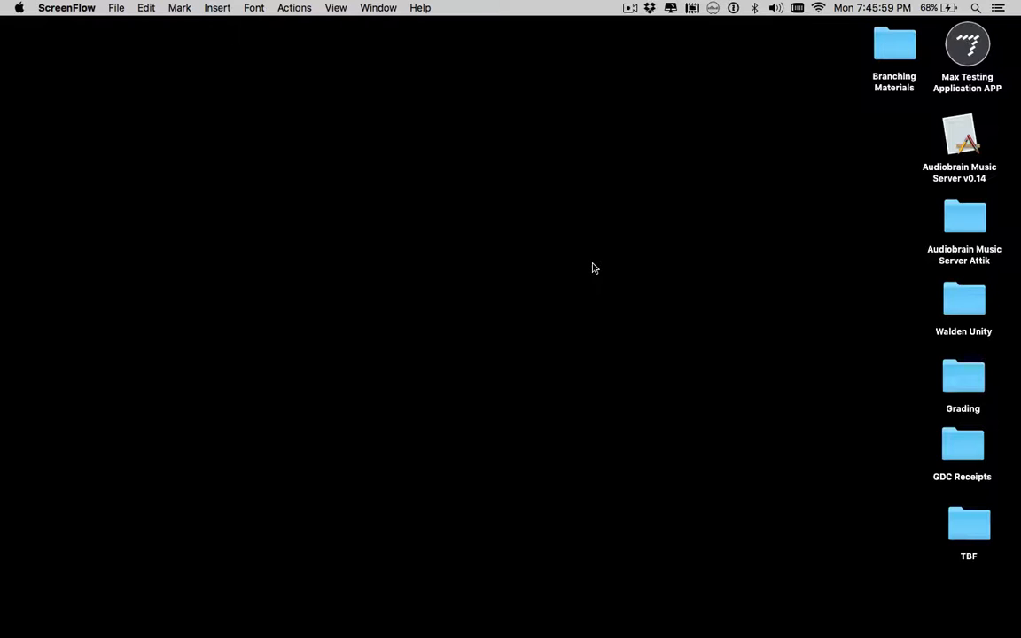
key("super+Tab")
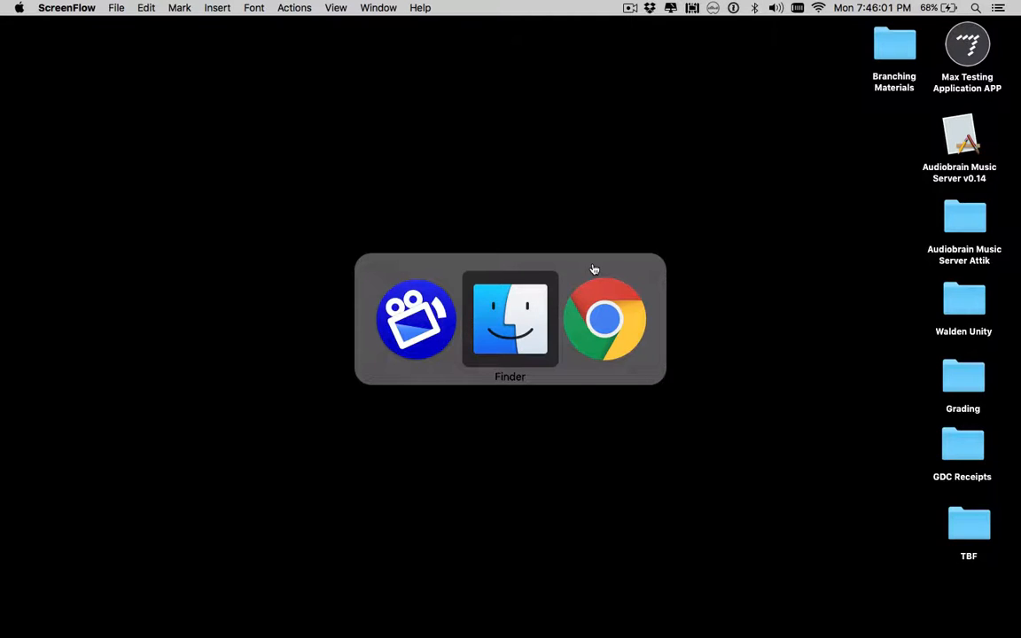
key("super+Tab")
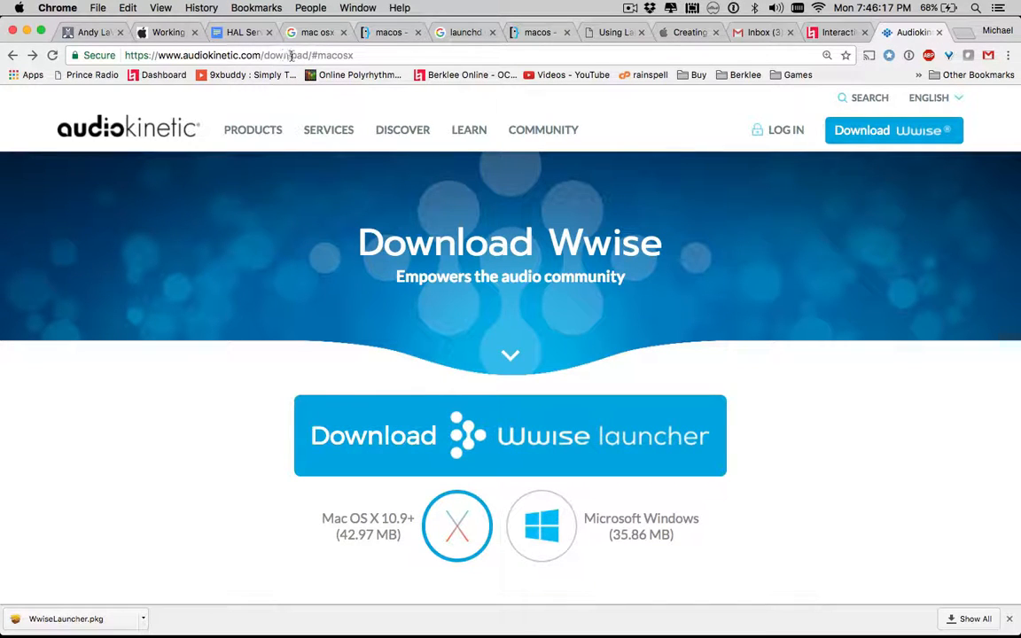
left_click_drag(263, 55, 273, 75)
key("BackSpace")
key("Return")
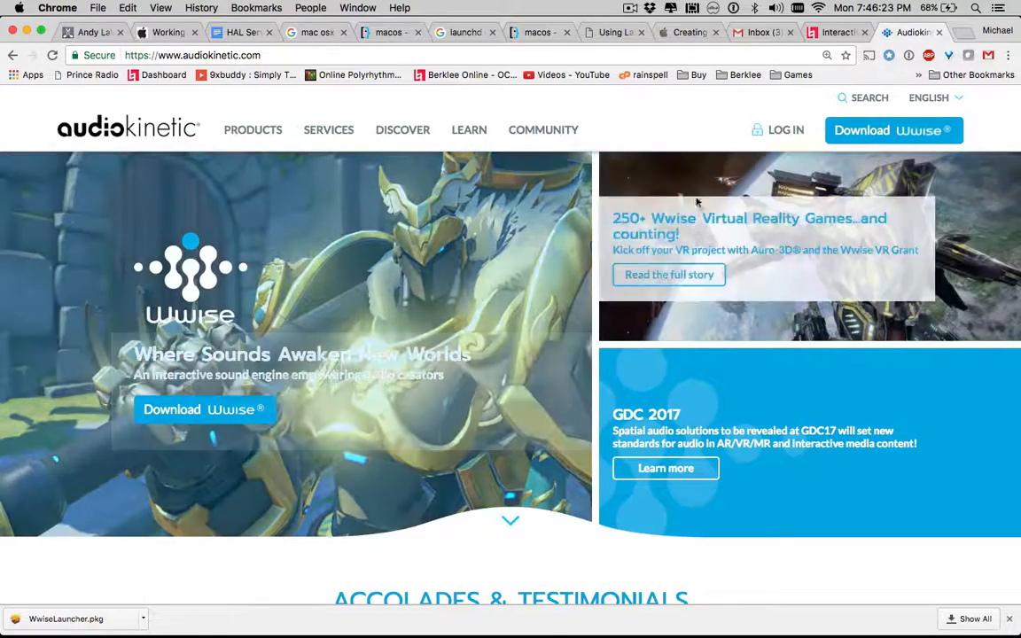
left_click(865, 132)
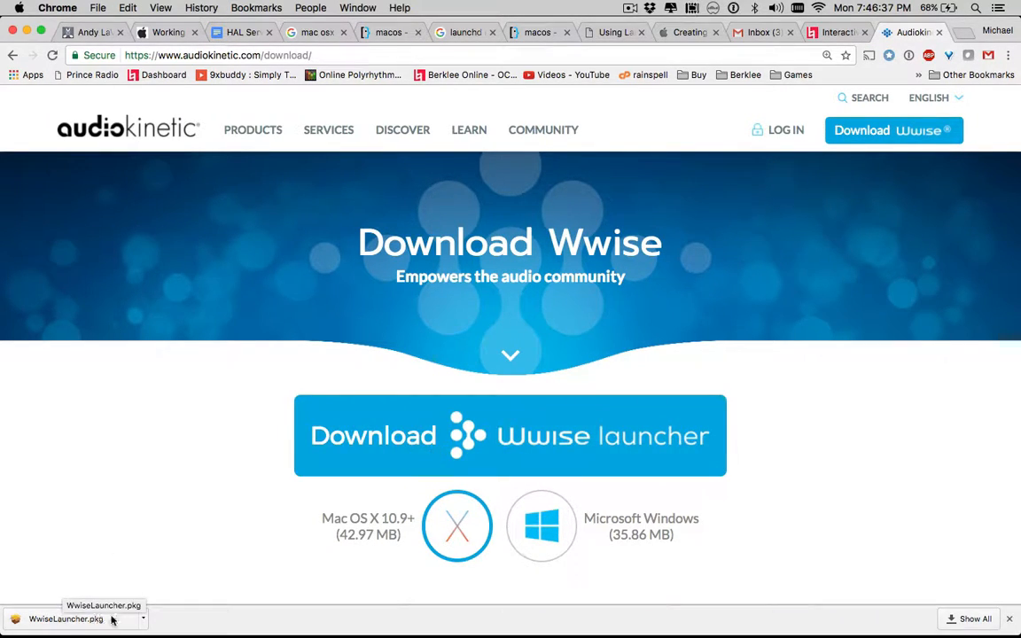
- Open the WwiseLauncher.pkg installer from the Downloads folder, close the folder window and quit the installer
key("super+h")
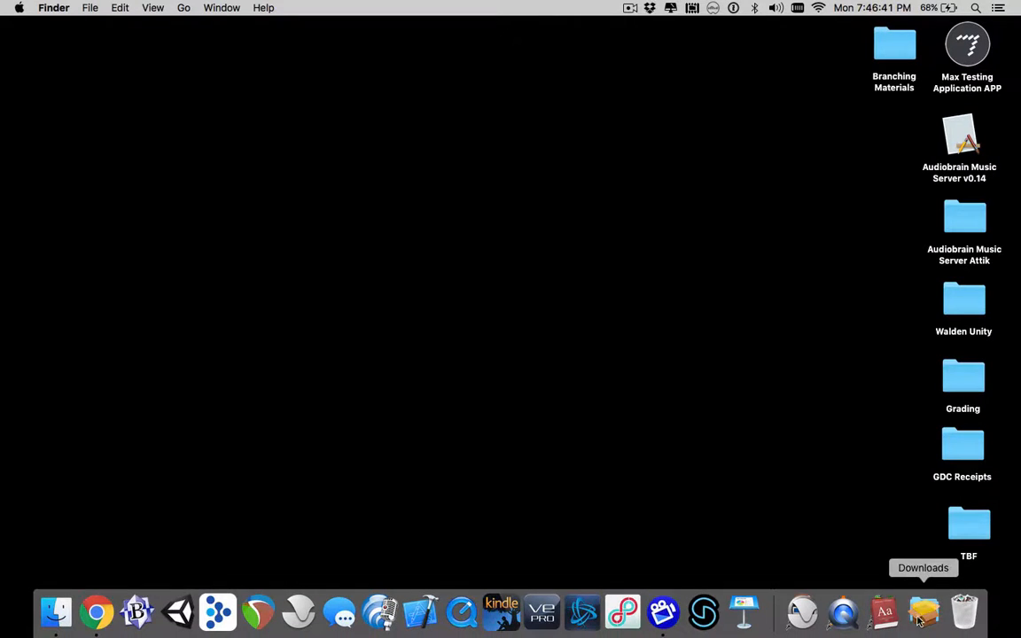
left_click(924, 612)
left_click(882, 278)
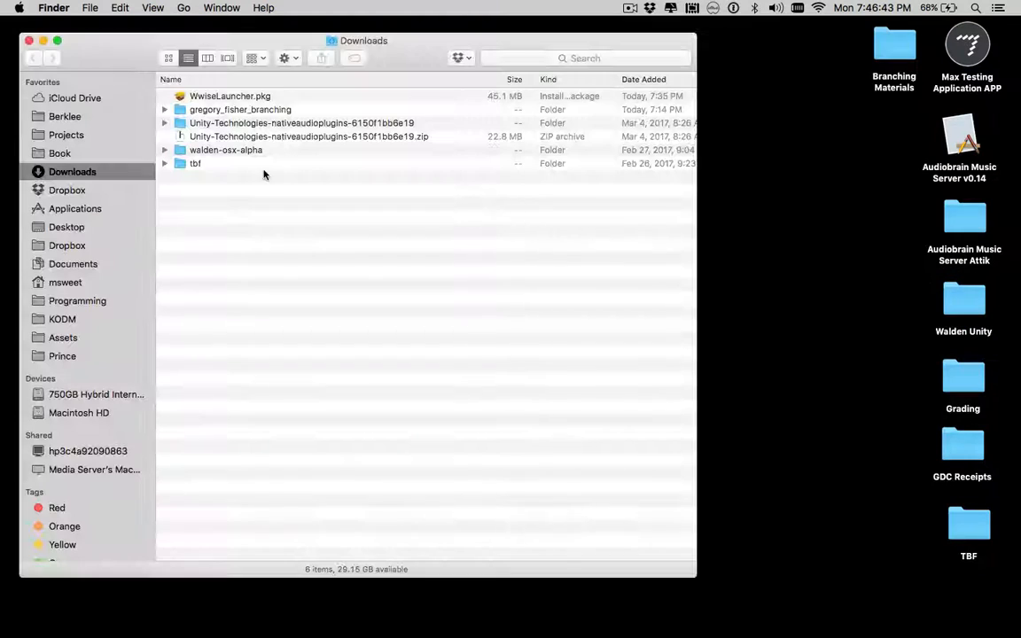
double_click(217, 97)
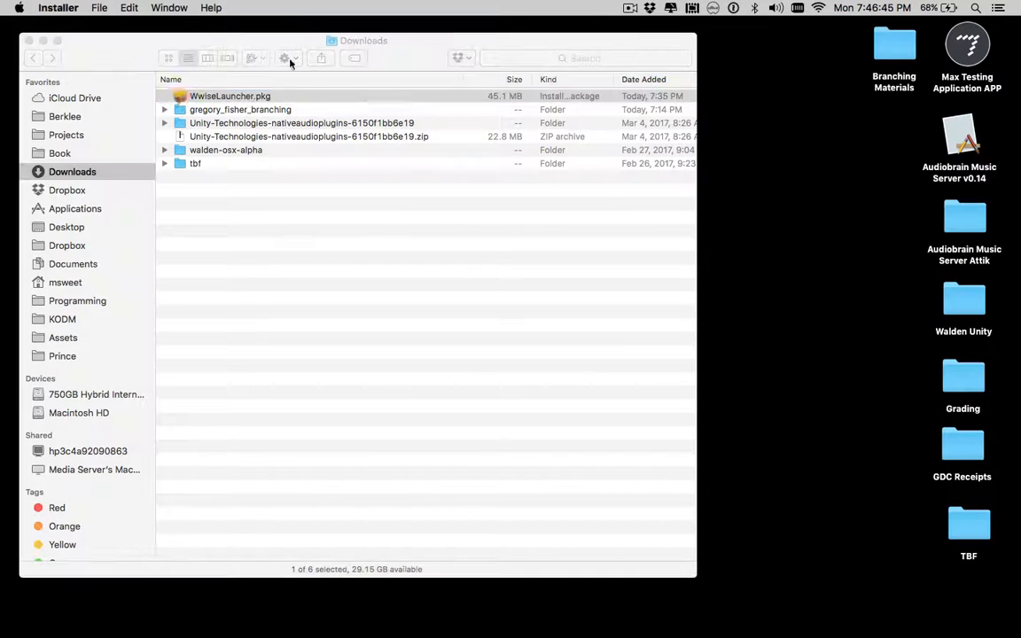
left_click(28, 40)
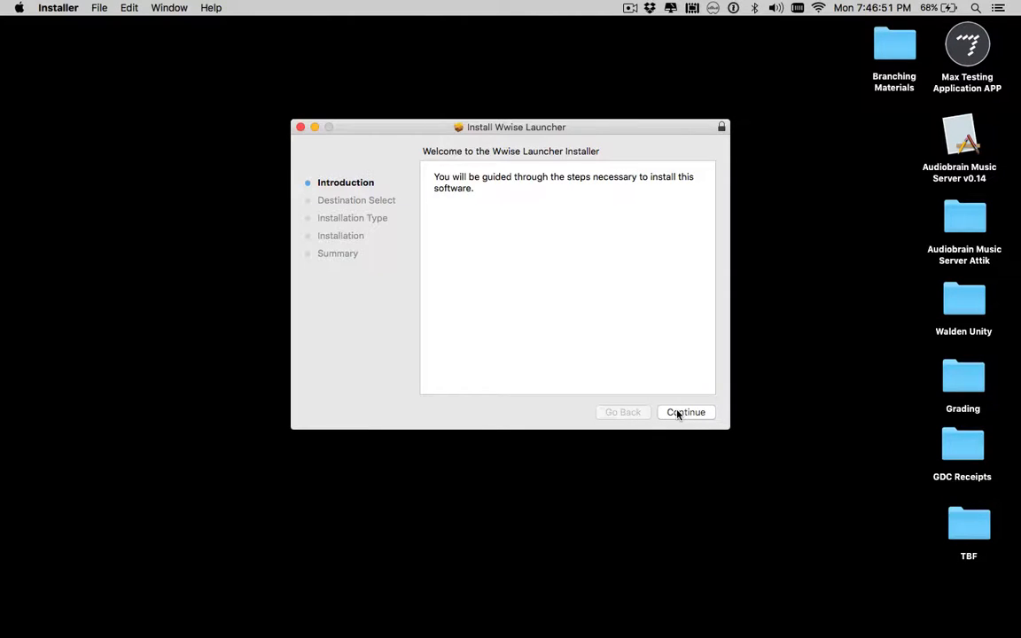
key("super+q")
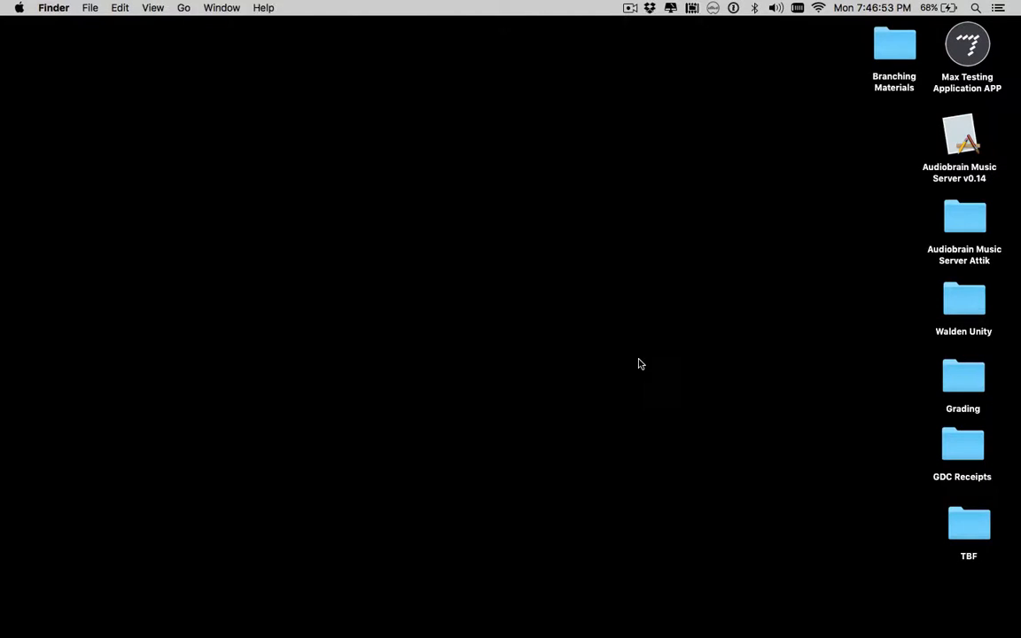
- Launch Wwise Launcher from the Applications folder and show its Wwise versions page
key("super+shift+a")
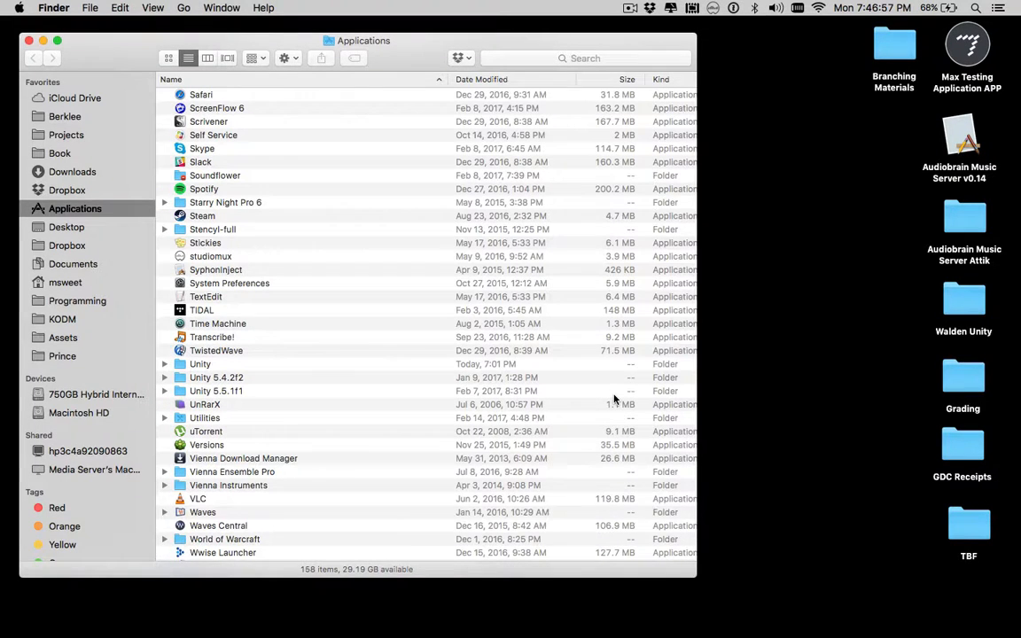
type("wwise")
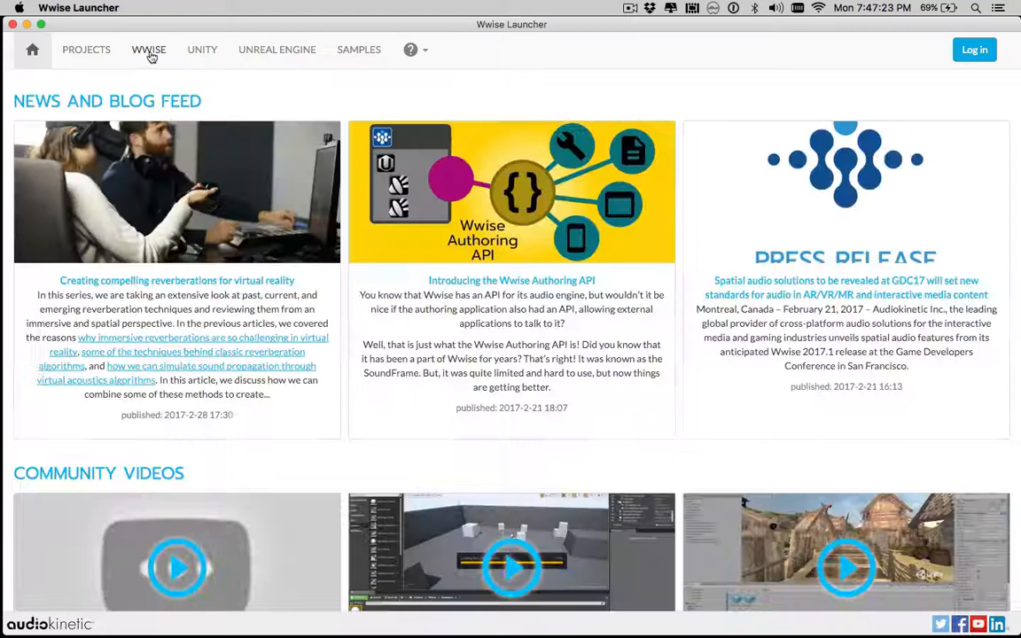
left_click(149, 51)
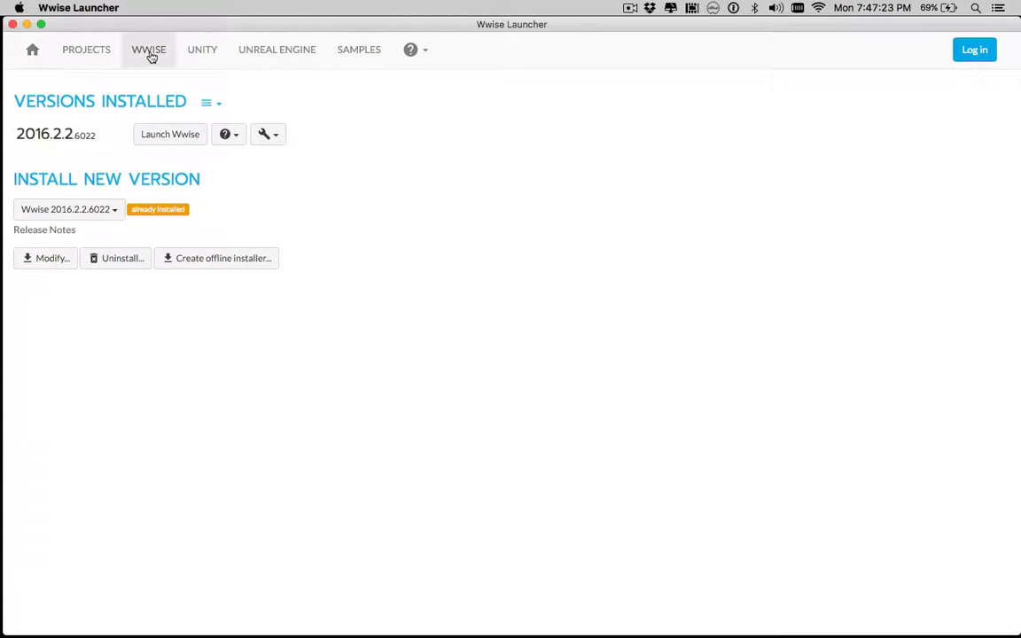
- Look through the launcher's news and video feed, installed Wwise versions and recent Unity projects
left_click(33, 50)
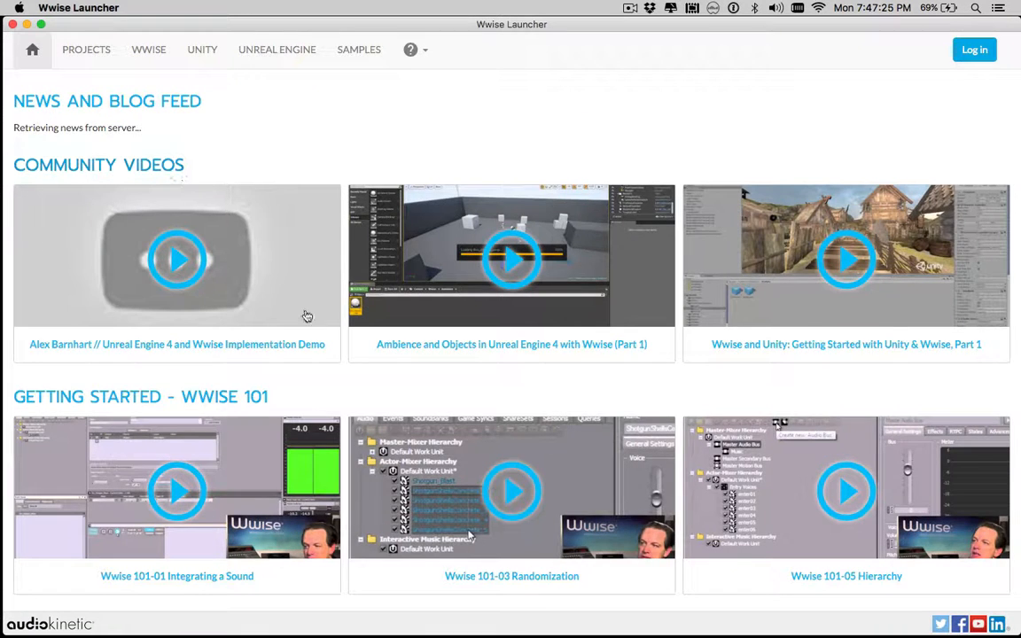
scroll(312, 333, "down", 5)
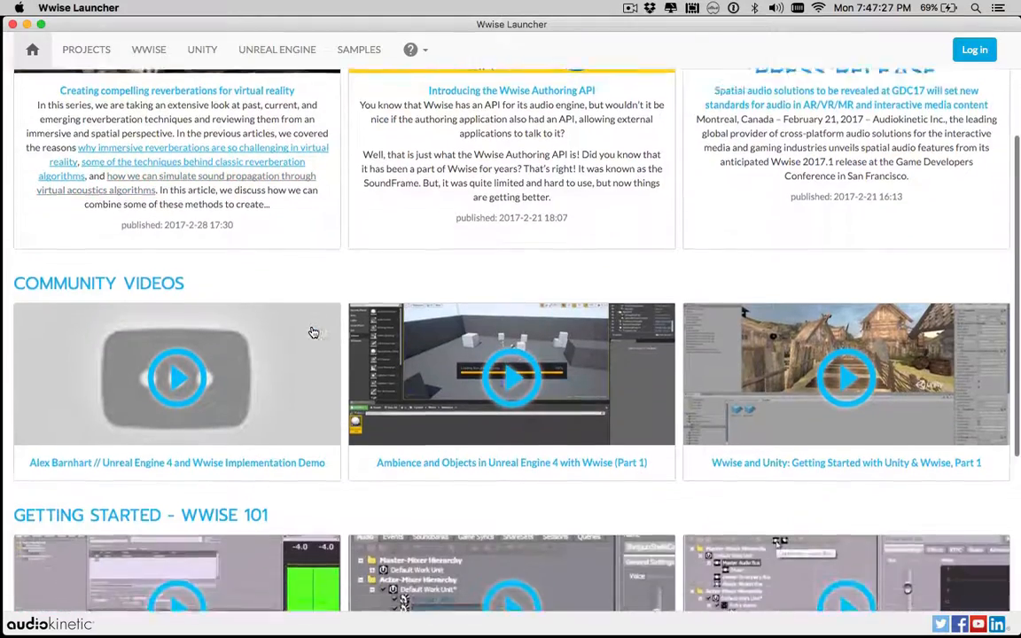
scroll(312, 332, "up", 5)
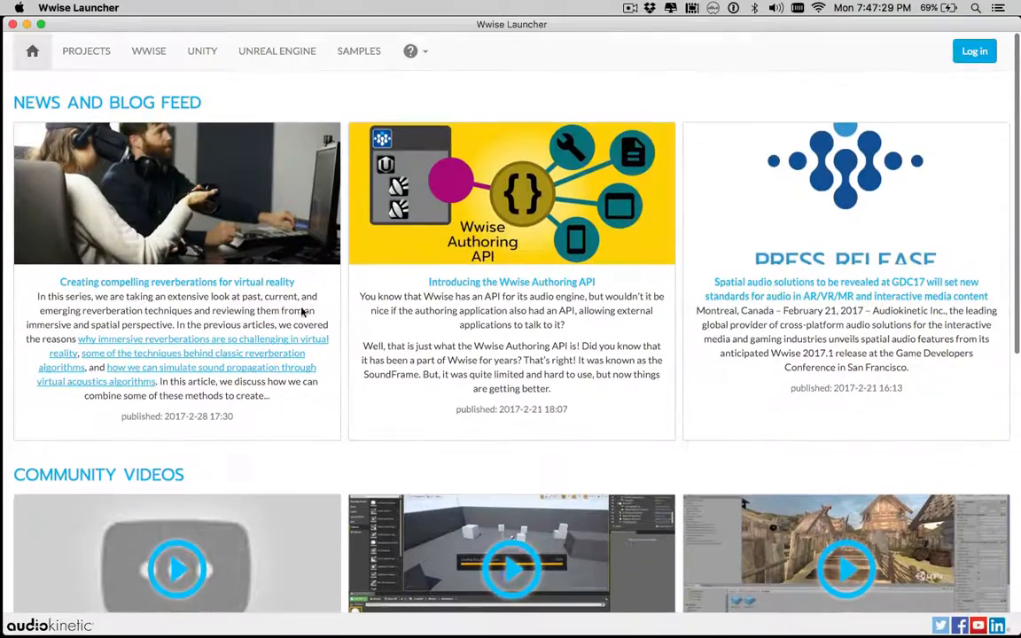
left_click(155, 55)
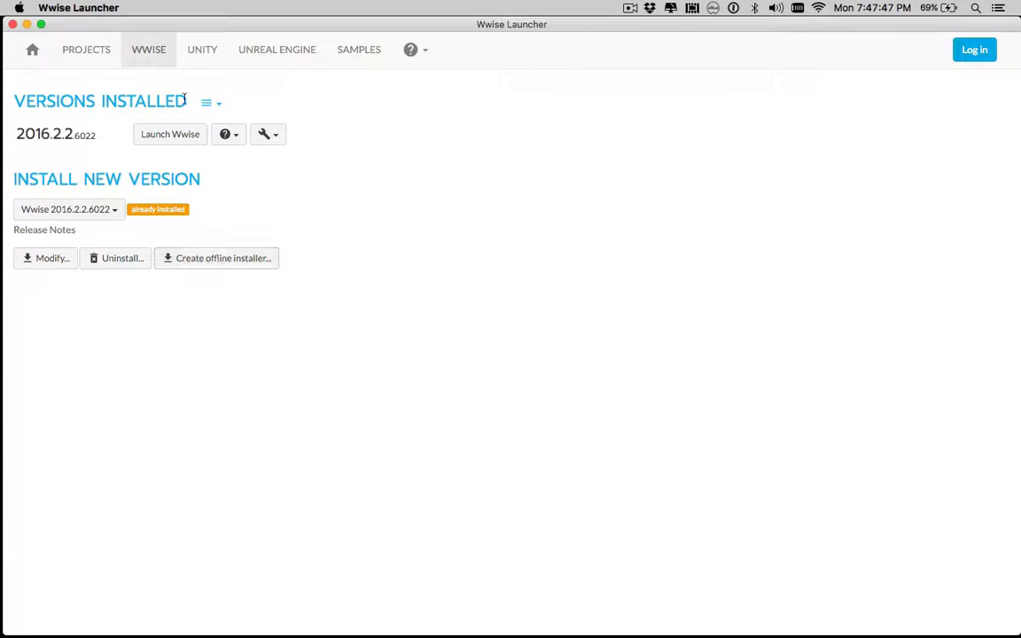
left_click(202, 53)
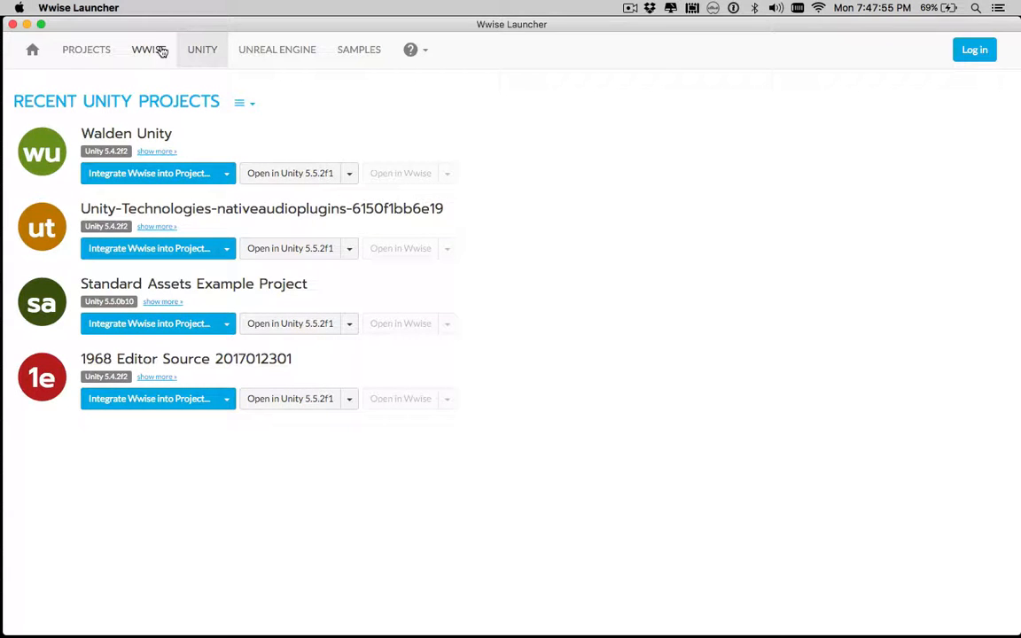
left_click(159, 51)
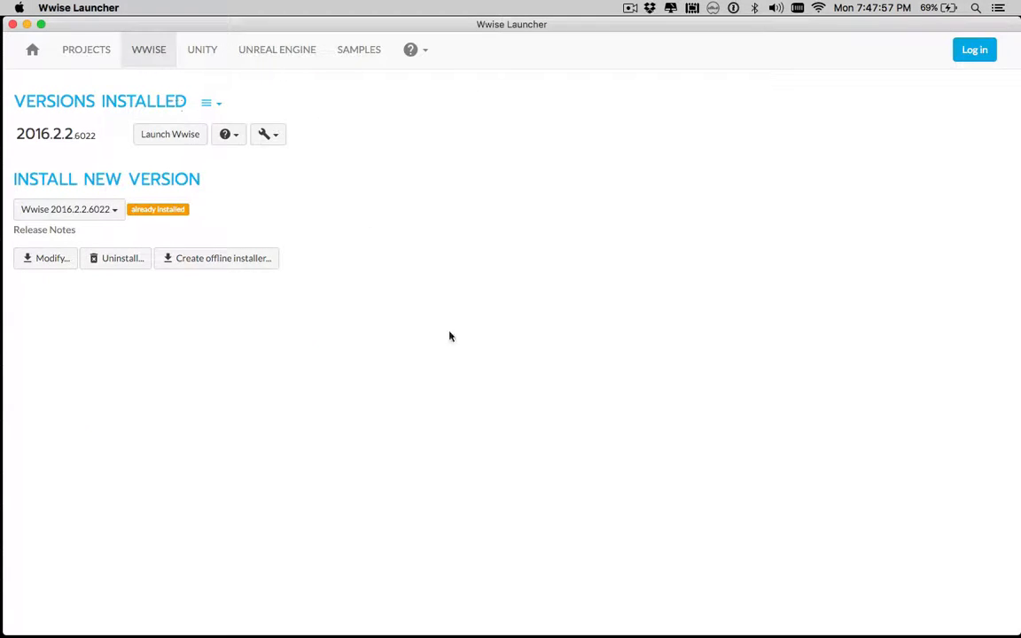
- Show the Applications folder again, return to Wwise Launcher and launch the installed Wwise 2016.2.2.6022
key("super+q")
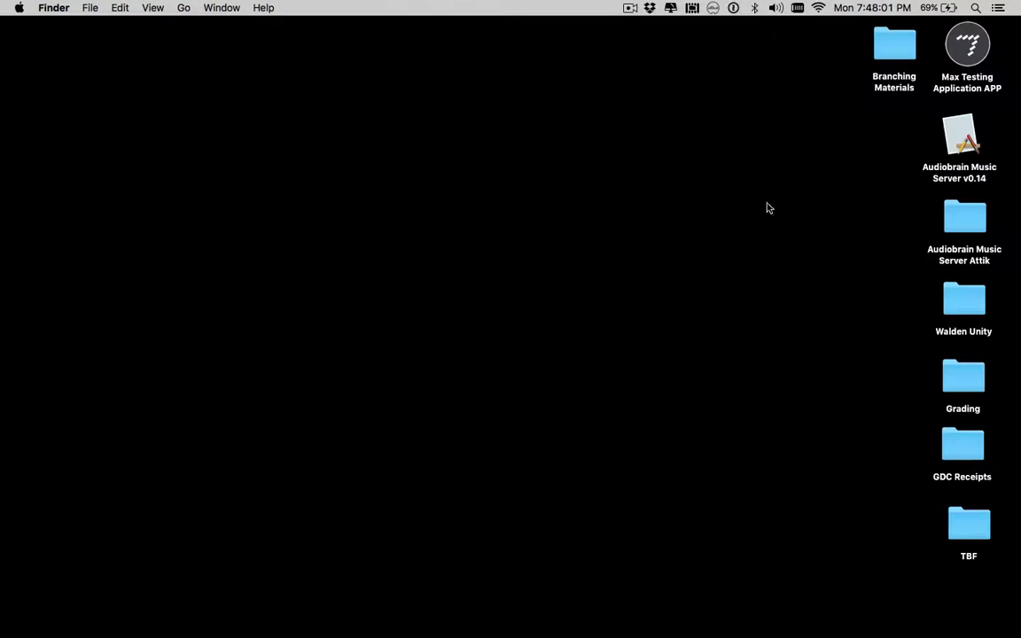
key("super+shift+a")
key("super+Tab")
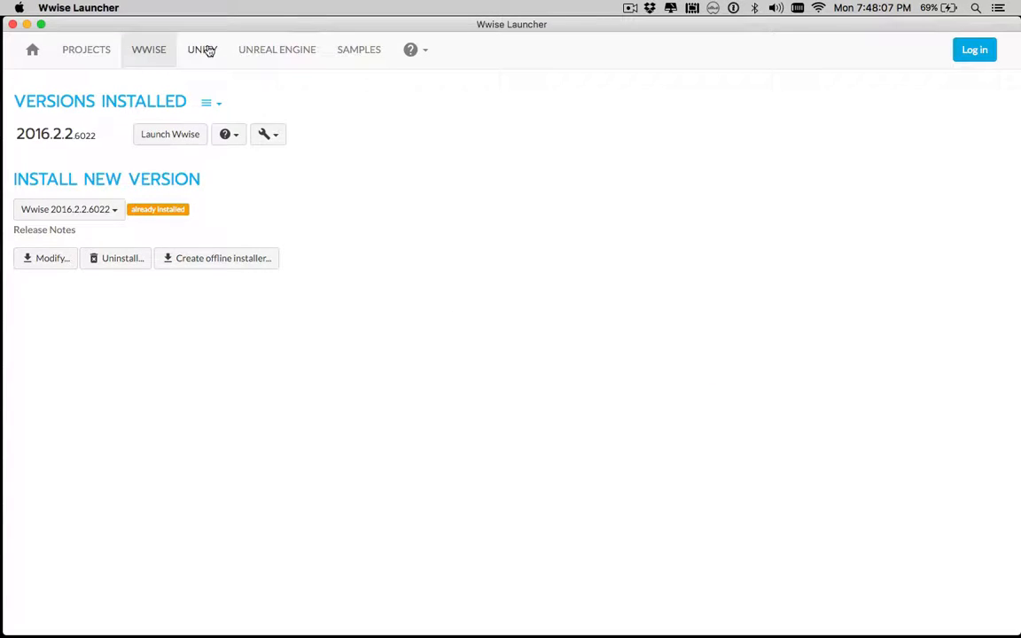
left_click(176, 138)
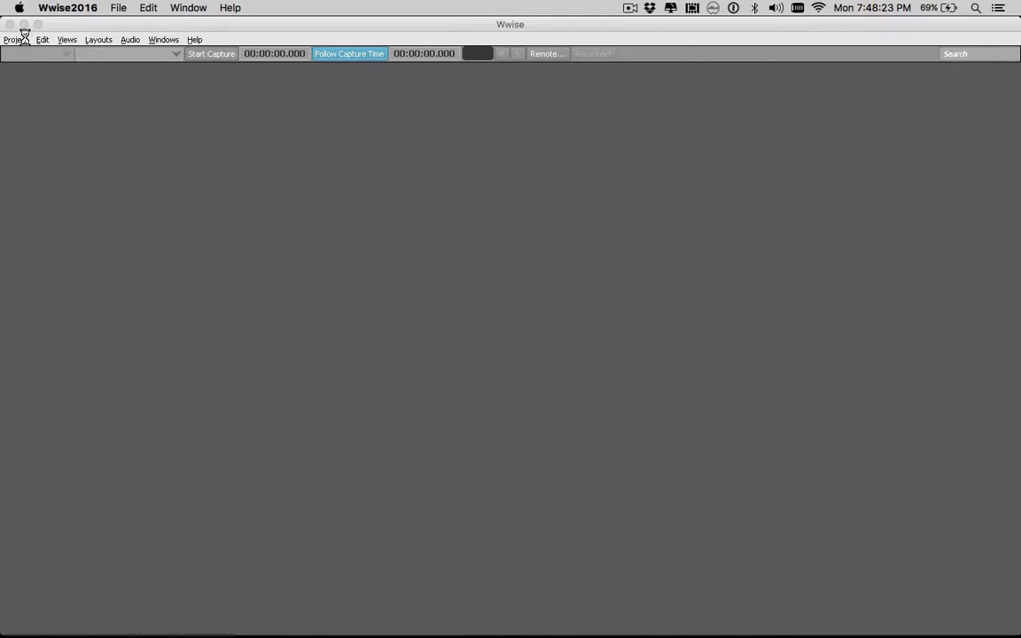
left_click(497, 509)
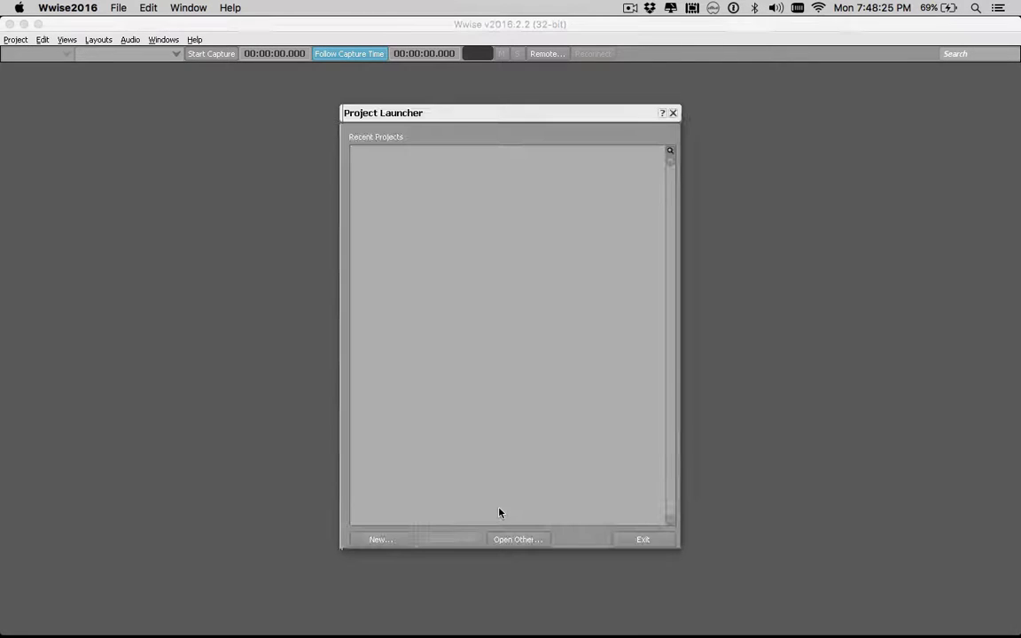
- Start a new project named Branching Wwise and exclude the SoundSeed Air and Synth One asset groups
left_click(381, 539)
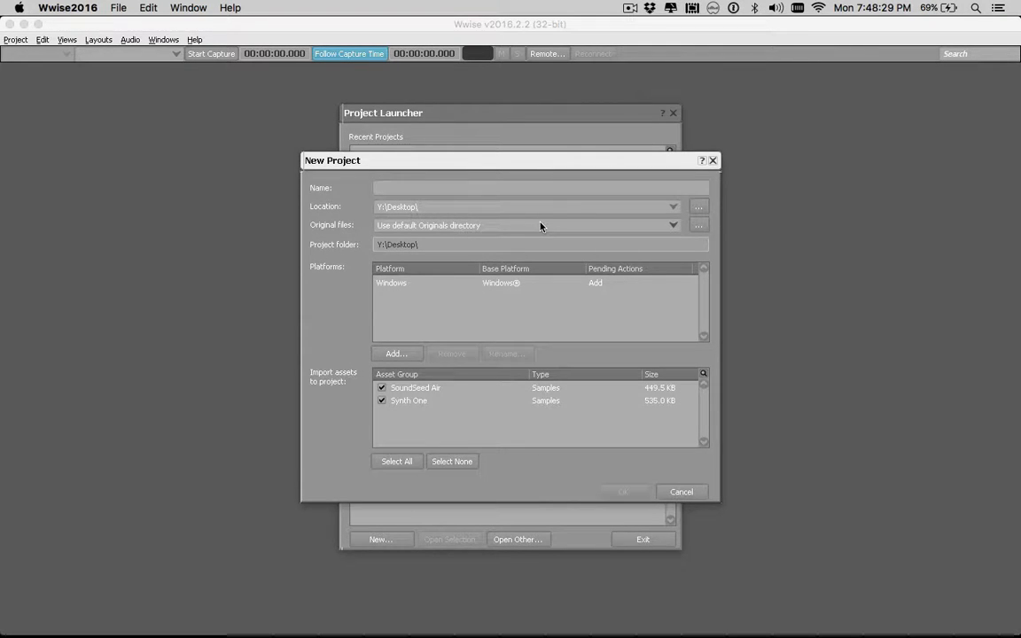
type("Branching")
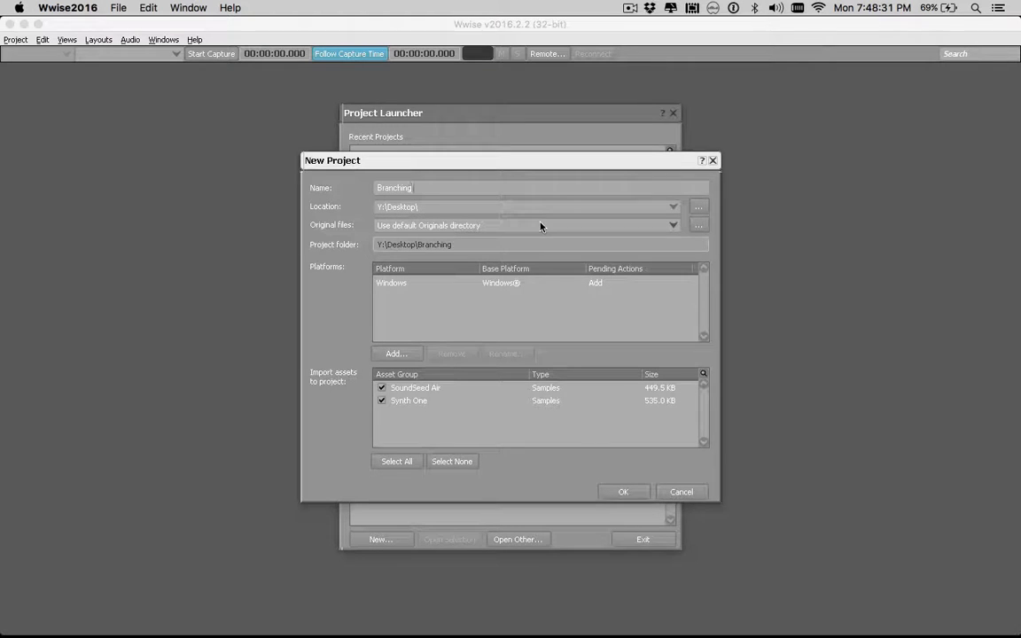
type(" Wwise")
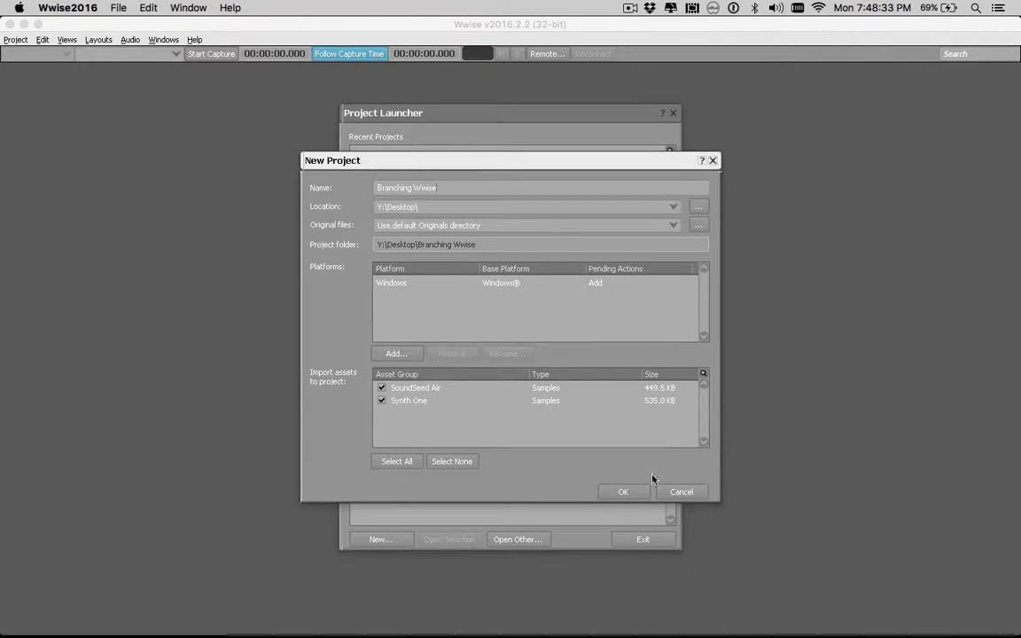
left_click(382, 388)
left_click(382, 401)
- Add Mac as a platform alongside Windows and create the project
left_click(395, 354)
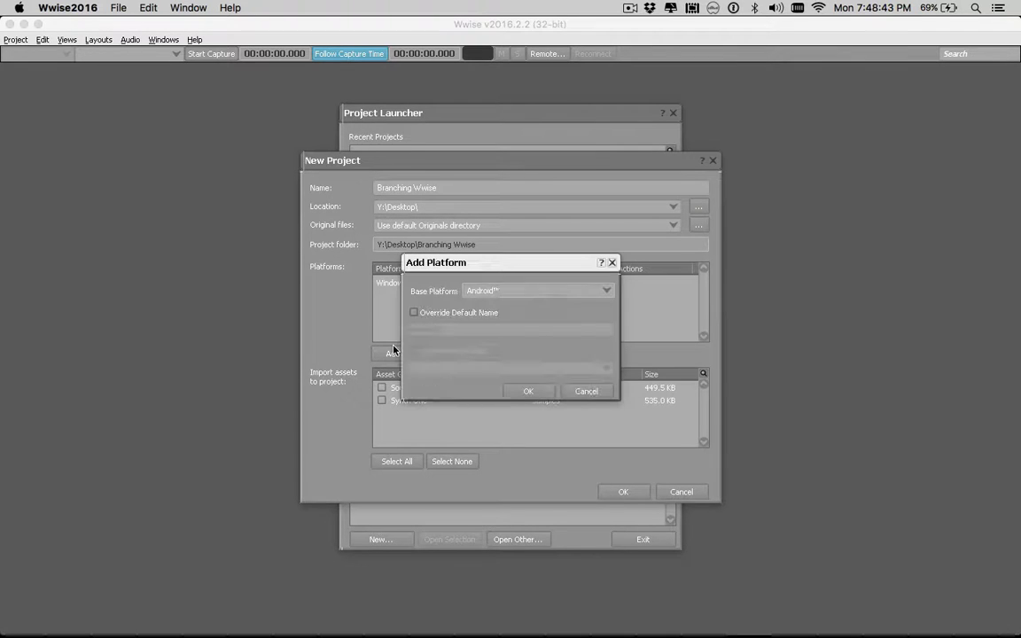
left_click(510, 293)
left_click(487, 330)
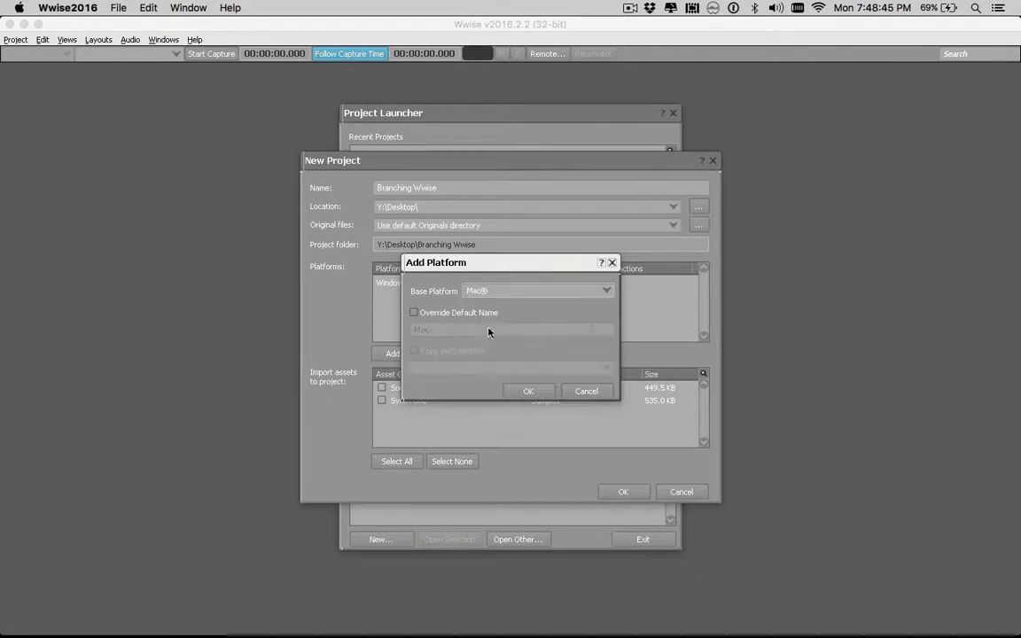
left_click(530, 391)
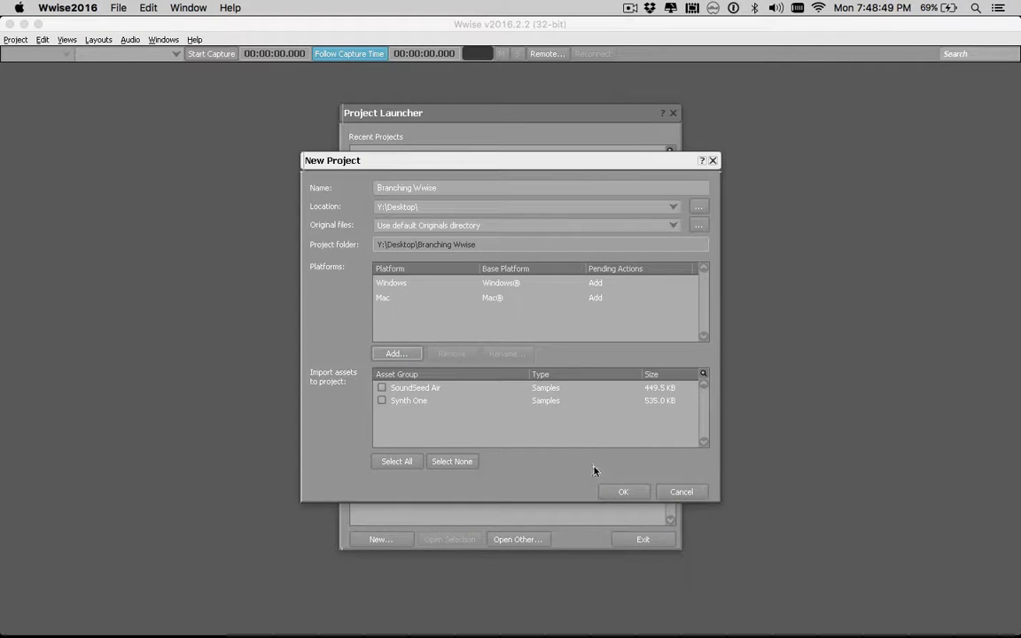
left_click(612, 490)
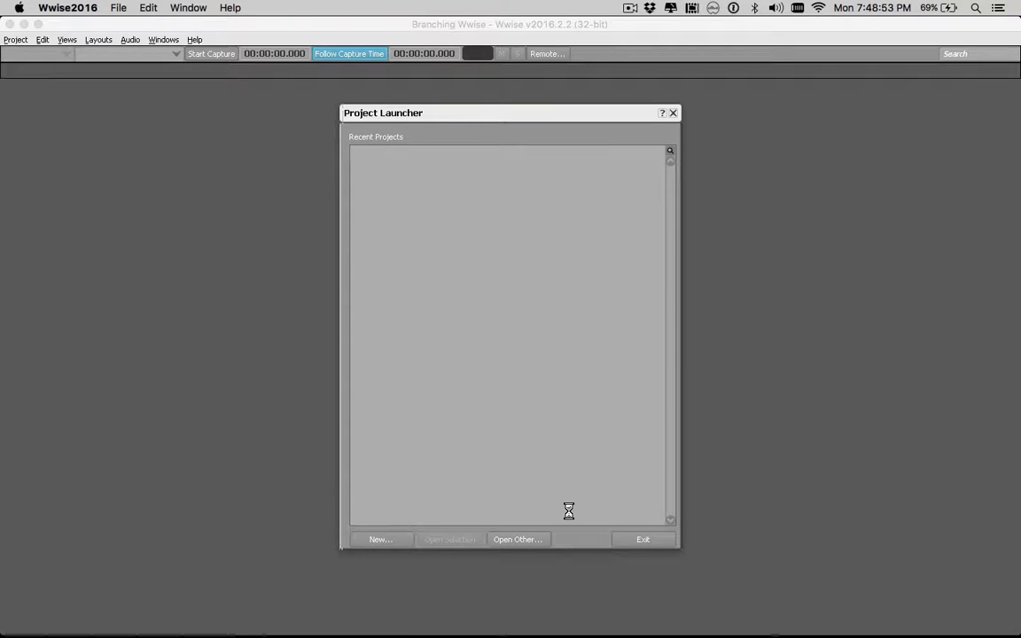
- Switch to Finder, close the Applications window and open the Branching Wwise project folder on the desktop
key("super+Tab")
key("super+Tab")
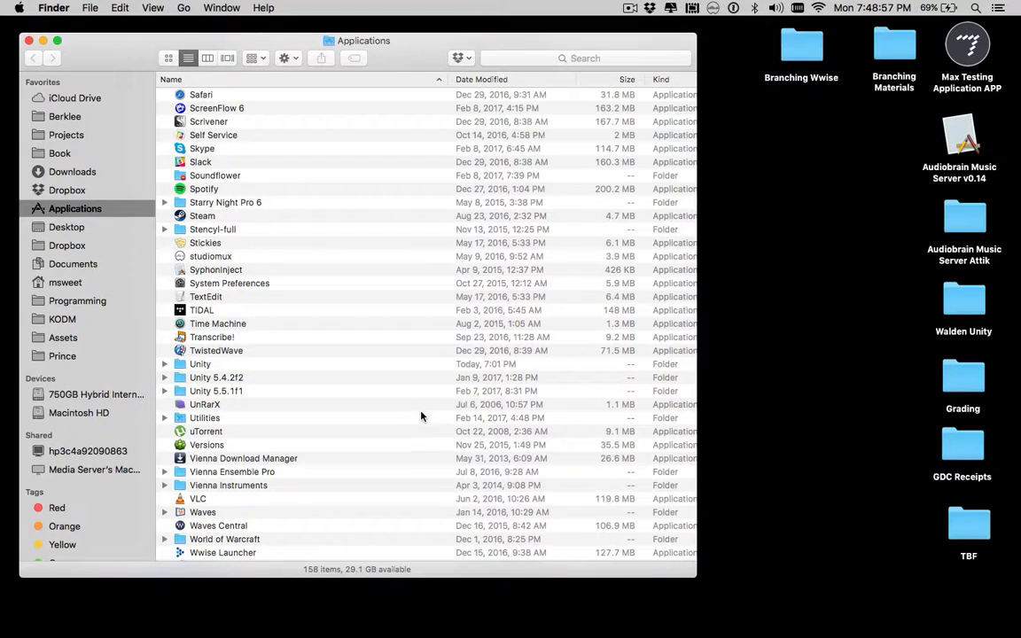
left_click(405, 404)
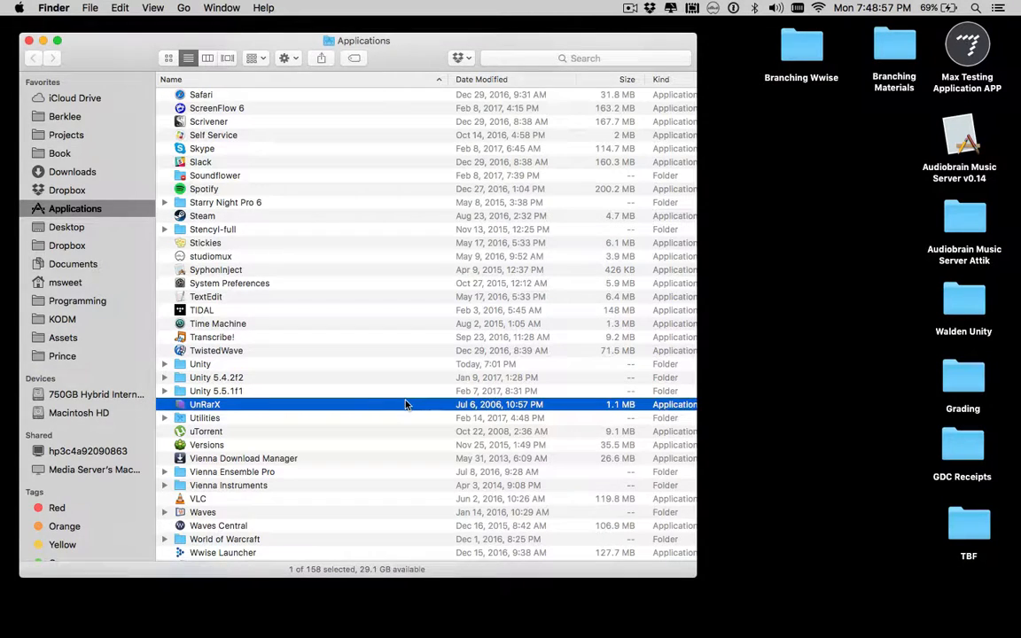
key("super+w")
left_click(802, 45)
double_click(802, 46)
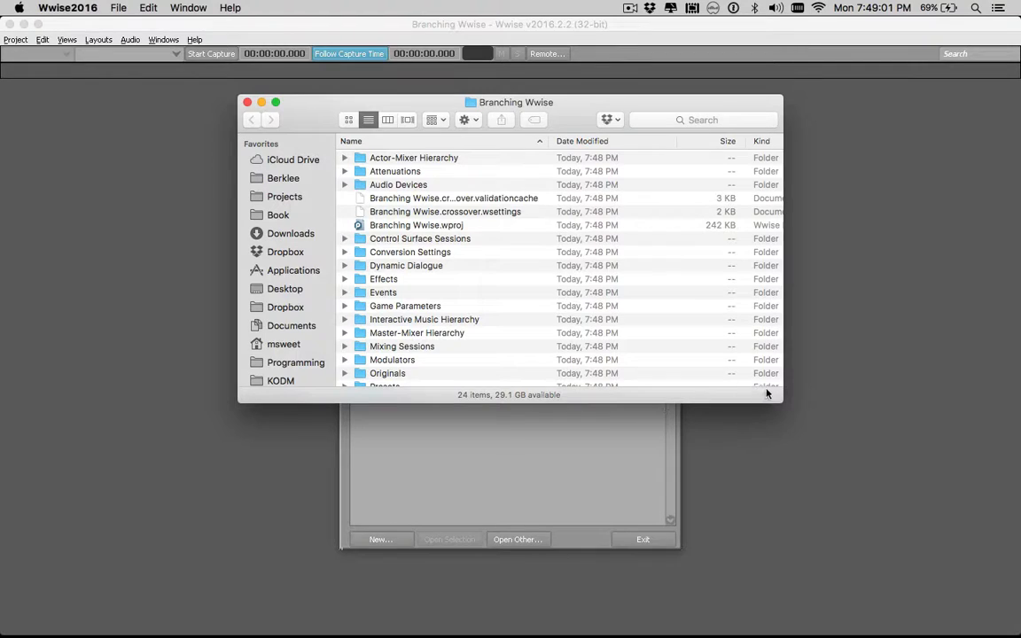
- Enlarge and reposition the project folder window to examine its contents, and return to the Wwise License Manager
left_click_drag(778, 403, 704, 522)
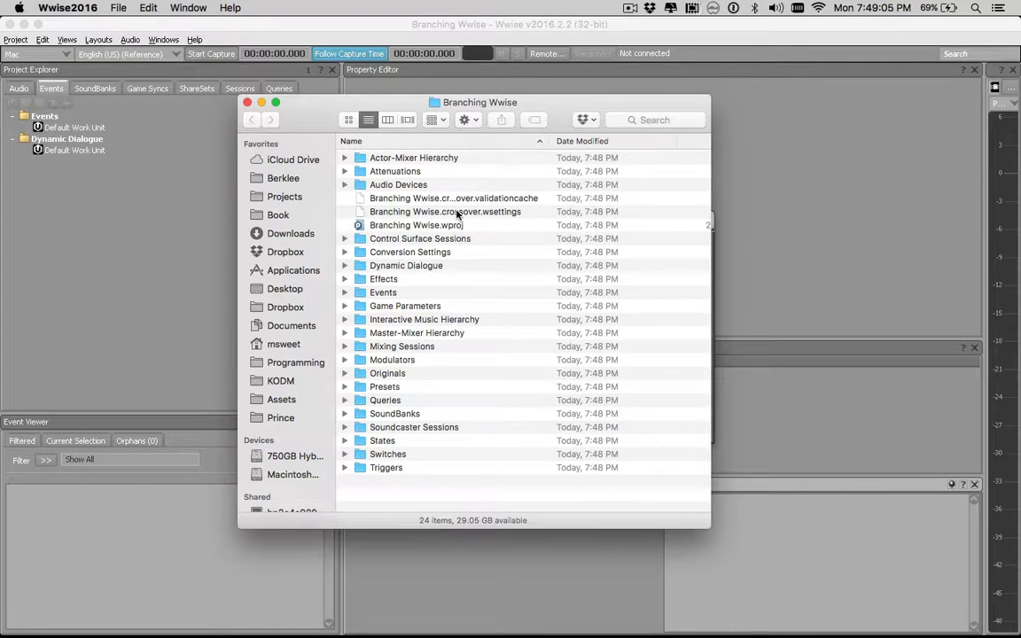
left_click_drag(312, 111, 278, 153)
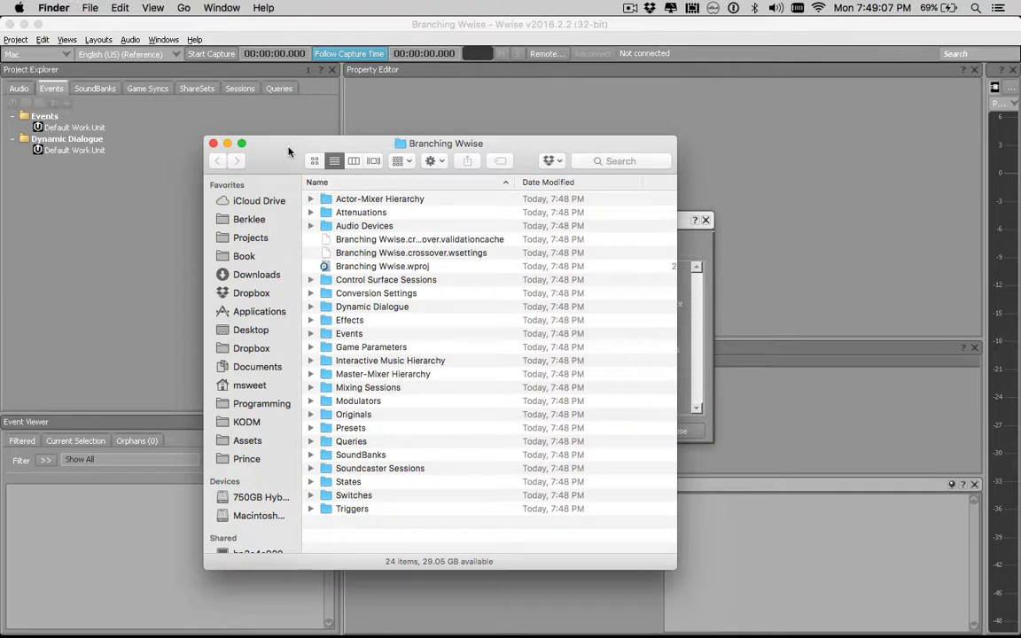
left_click(689, 253)
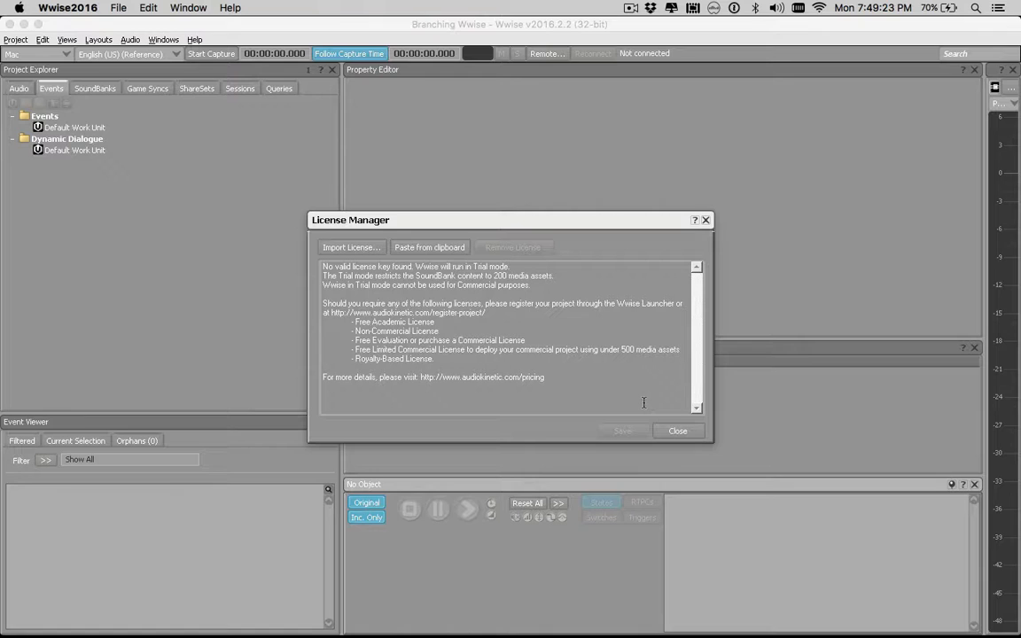
- Close the License Manager, switch to the layout with the Music Editor, and select the Interactive Music Hierarchy's Default Work Unit among the audio objects
left_click(675, 431)
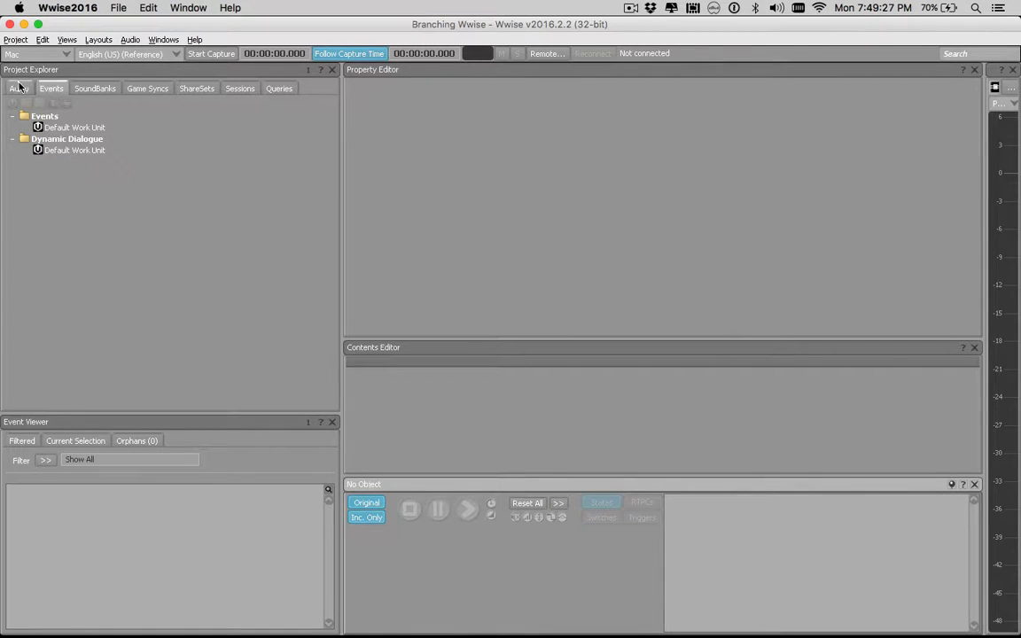
left_click(87, 39)
left_click(111, 113)
left_click(18, 89)
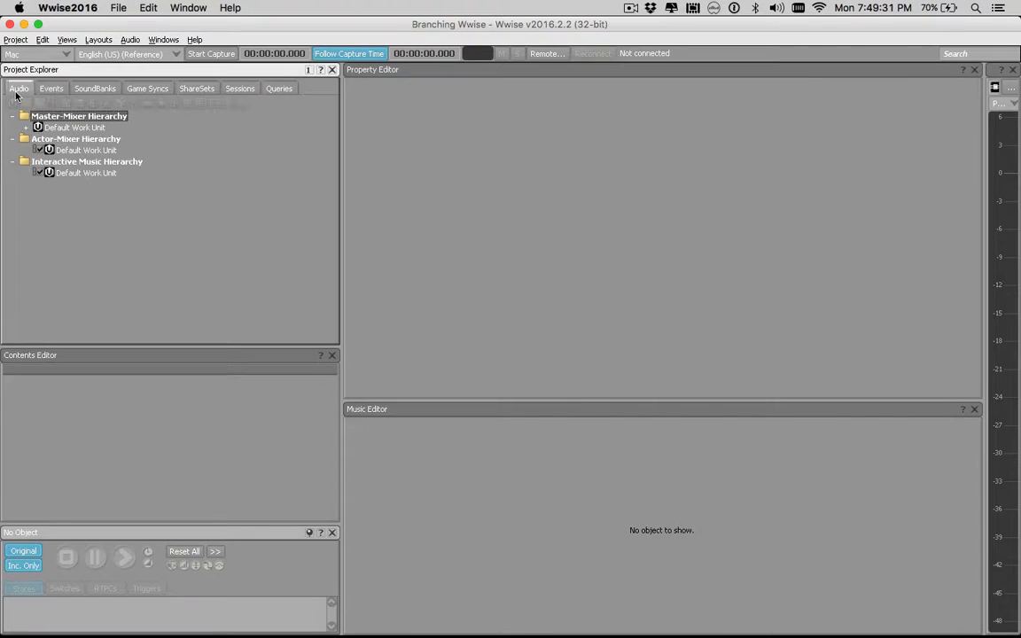
left_click(80, 174)
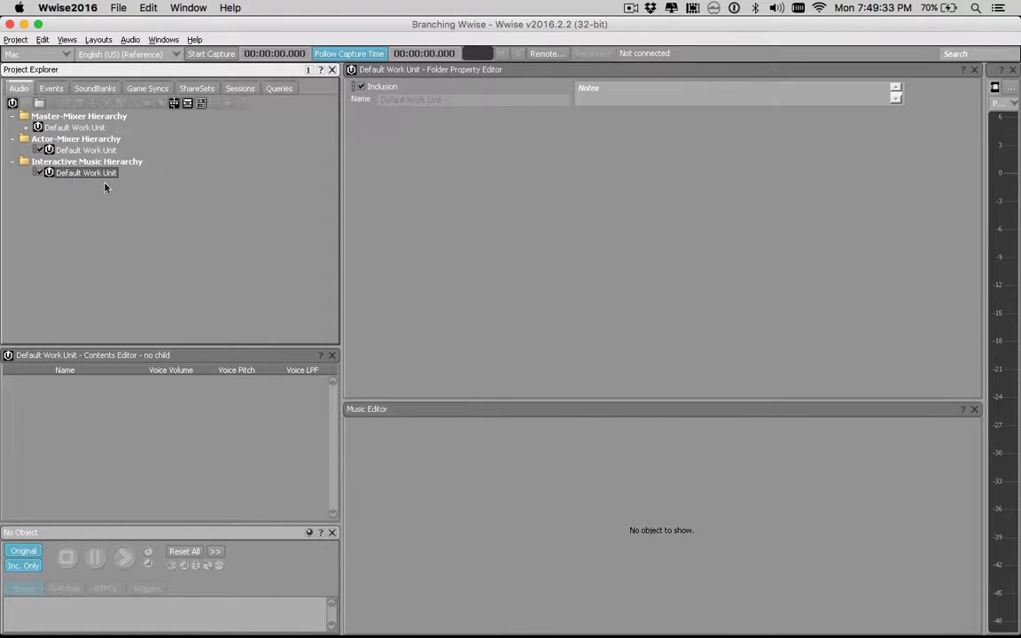
- Switch to Finder, close the project folder, and open the desktop's Branching Materials folder beside the repositioned Wwise window so both are accessible
key("super+Tab")
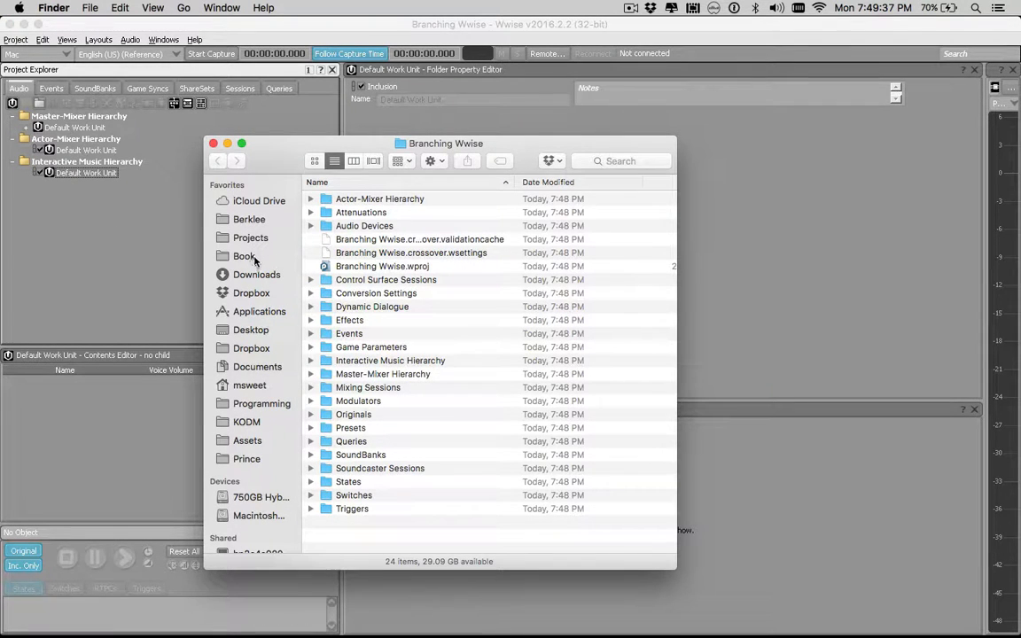
key("super+w")
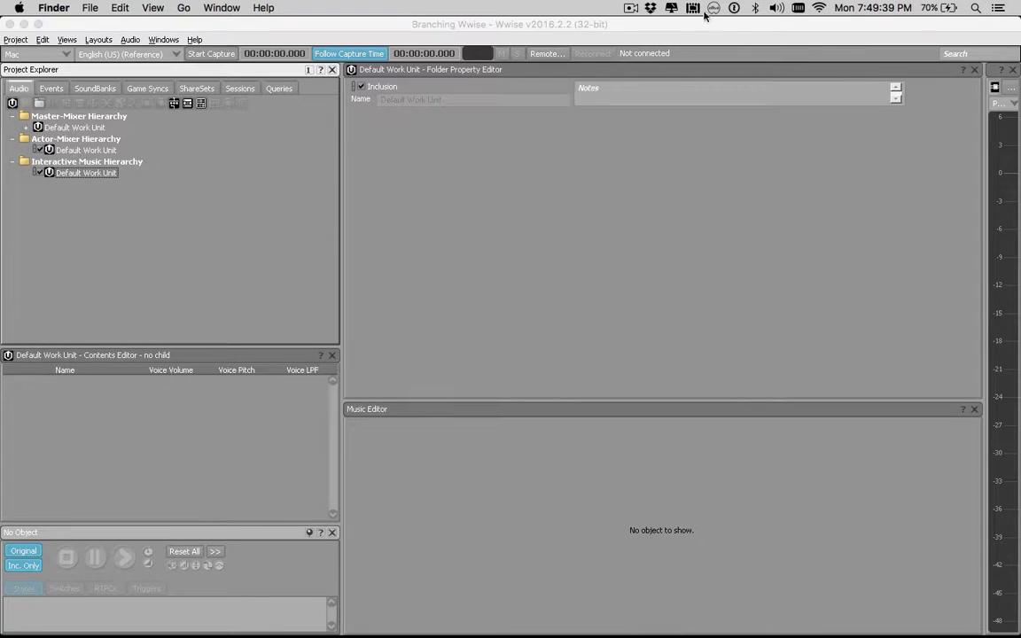
left_click(642, 22)
left_click_drag(642, 22, 758, 171)
double_click(894, 44)
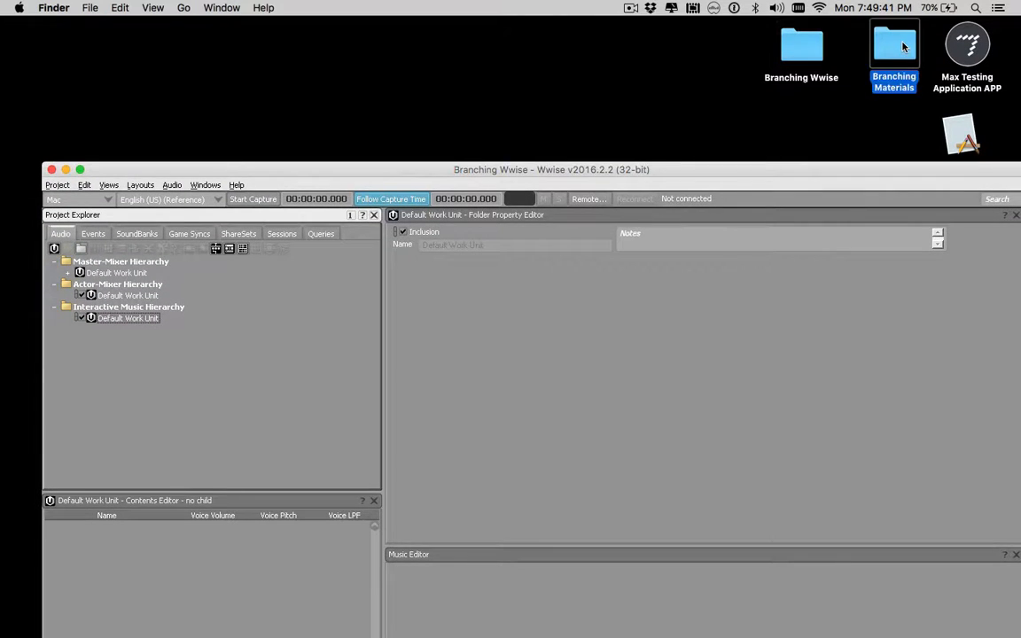
left_click_drag(559, 118, 775, 59)
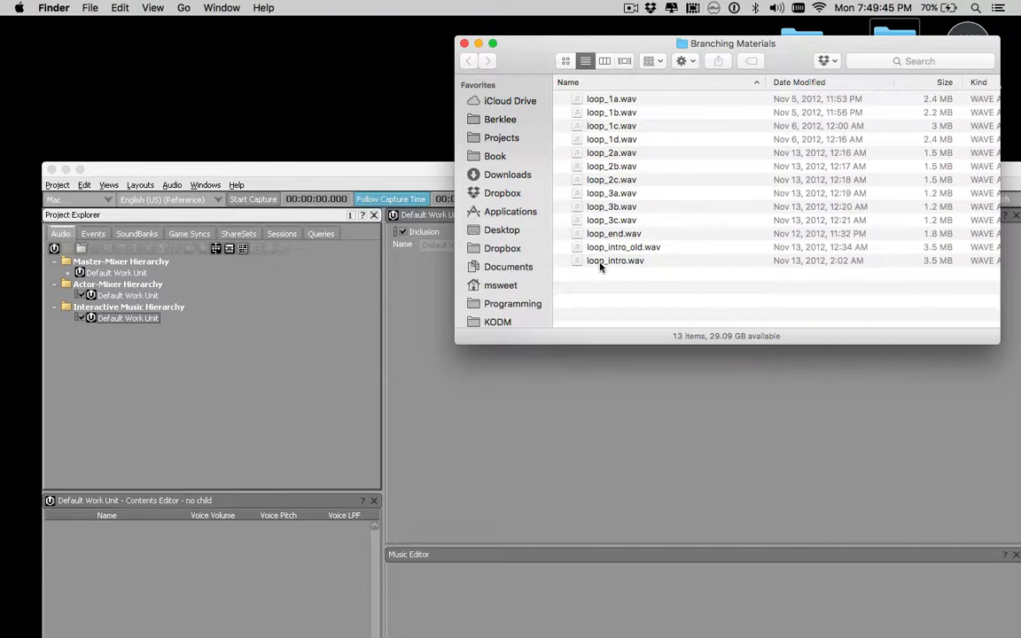
- Import loop_intro.wav as a music segment into the Default Work Unit of the Interactive Music Hierarchy
left_click_drag(600, 264, 125, 319)
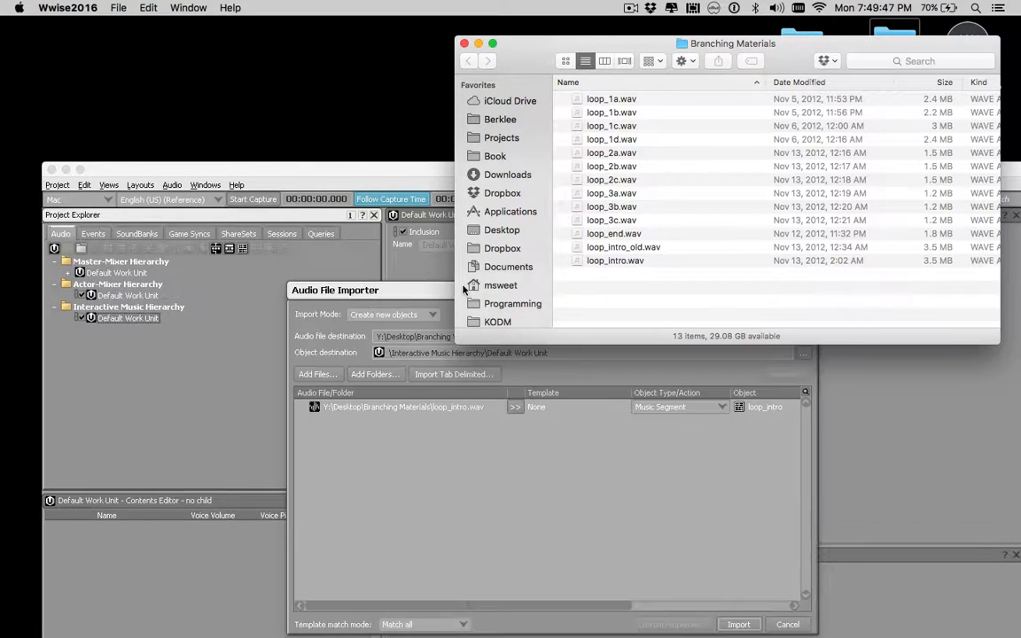
left_click(543, 454)
left_click(738, 624)
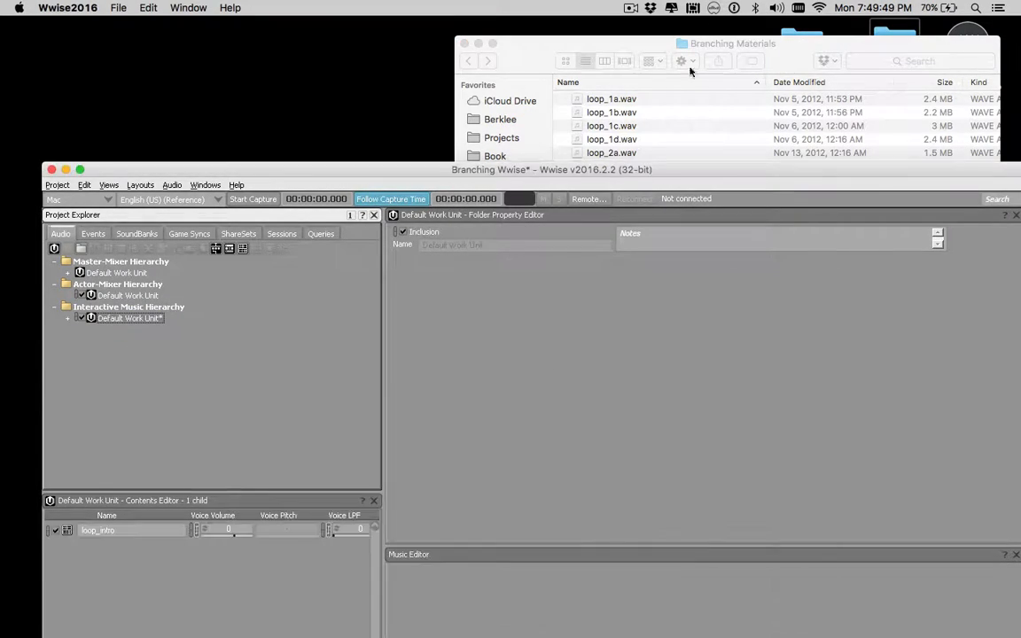
- Import the files from loop_1a.wav through loop_end.wav as music segments into the Interactive Music Hierarchy's Default Work Unit
left_click(600, 95)
left_click(621, 99)
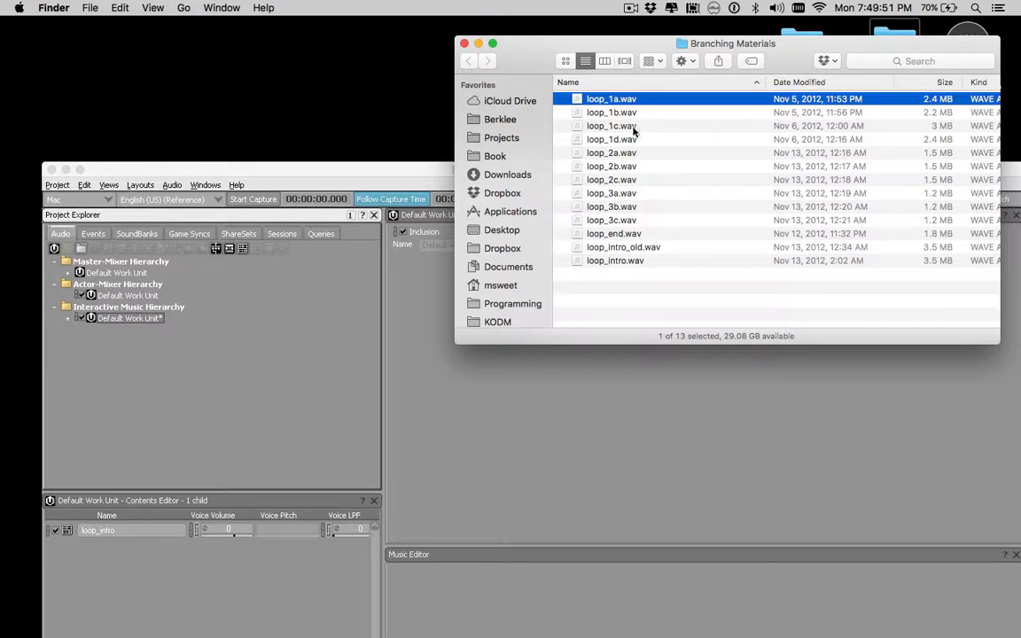
left_click(615, 233, "shift")
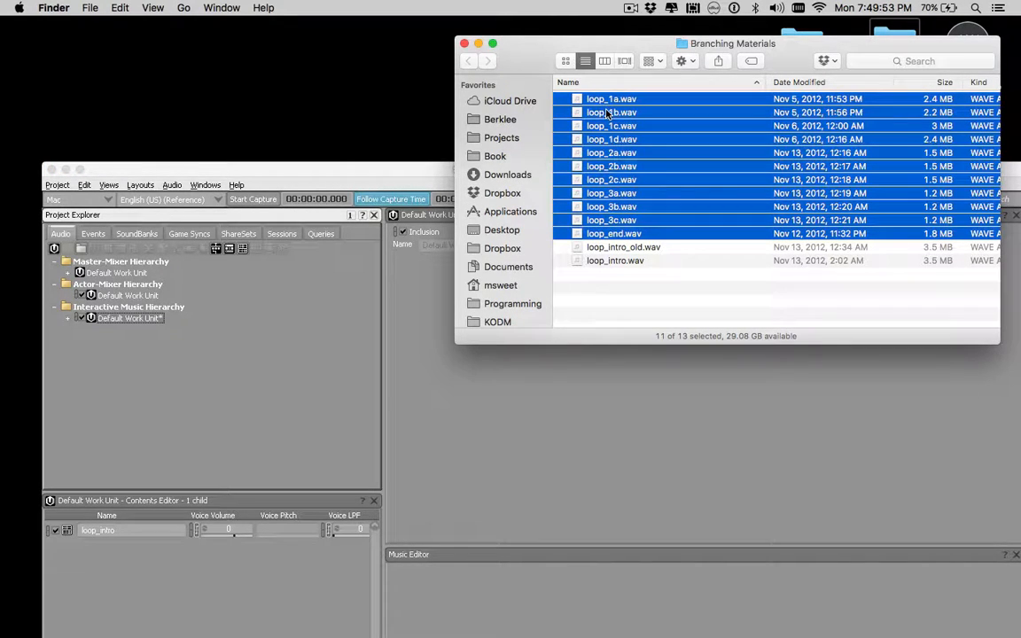
left_click_drag(611, 105, 138, 321)
left_click(739, 624)
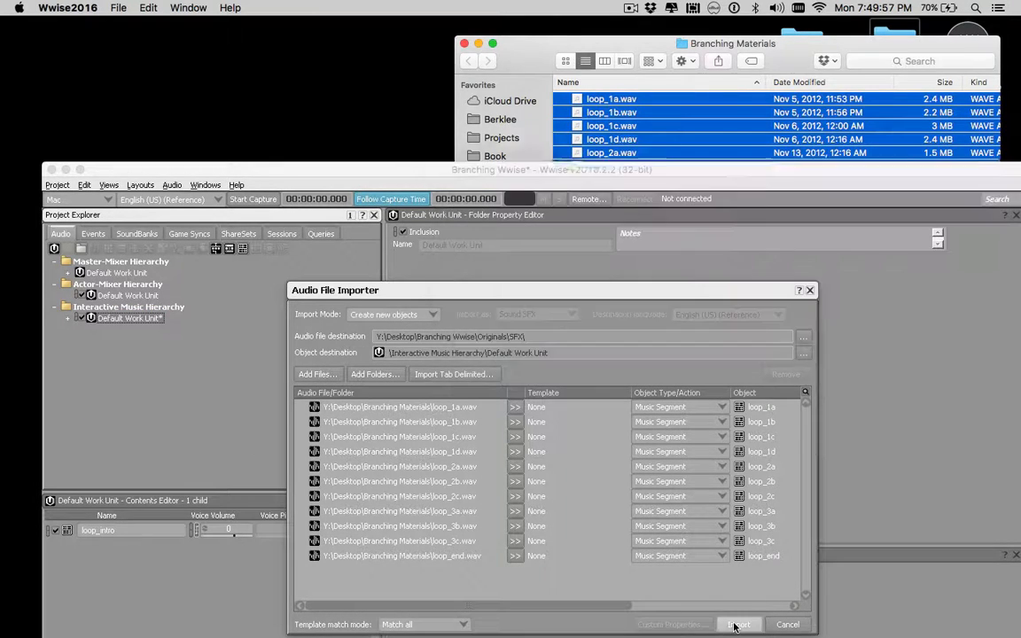
- Move the Wwise window back up, expand the music Default Work Unit and examine the loop_intro segment
left_click_drag(553, 178, 547, 32)
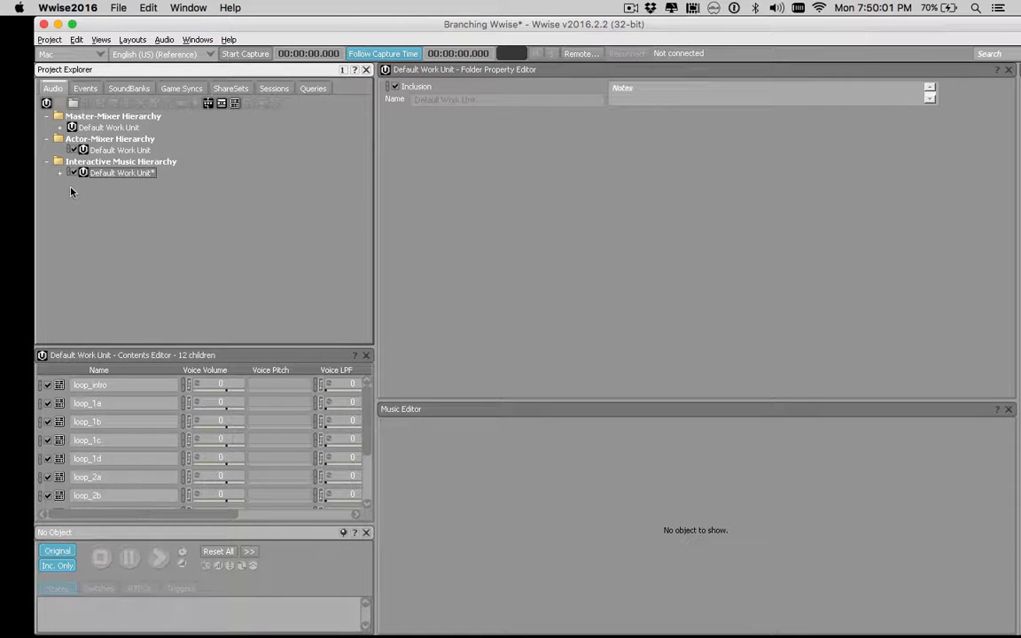
left_click(61, 173)
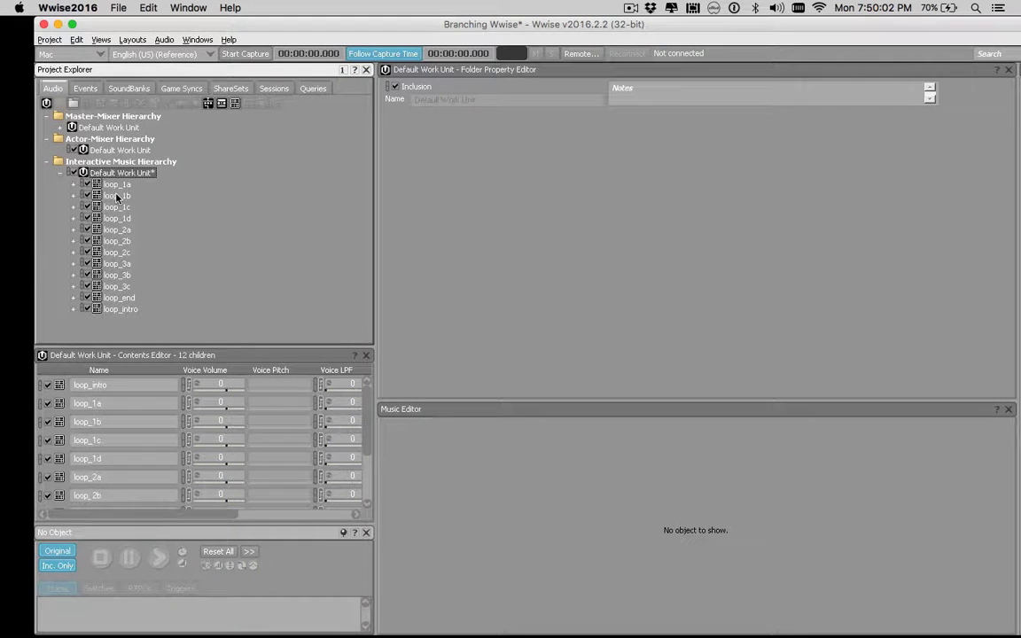
double_click(122, 310)
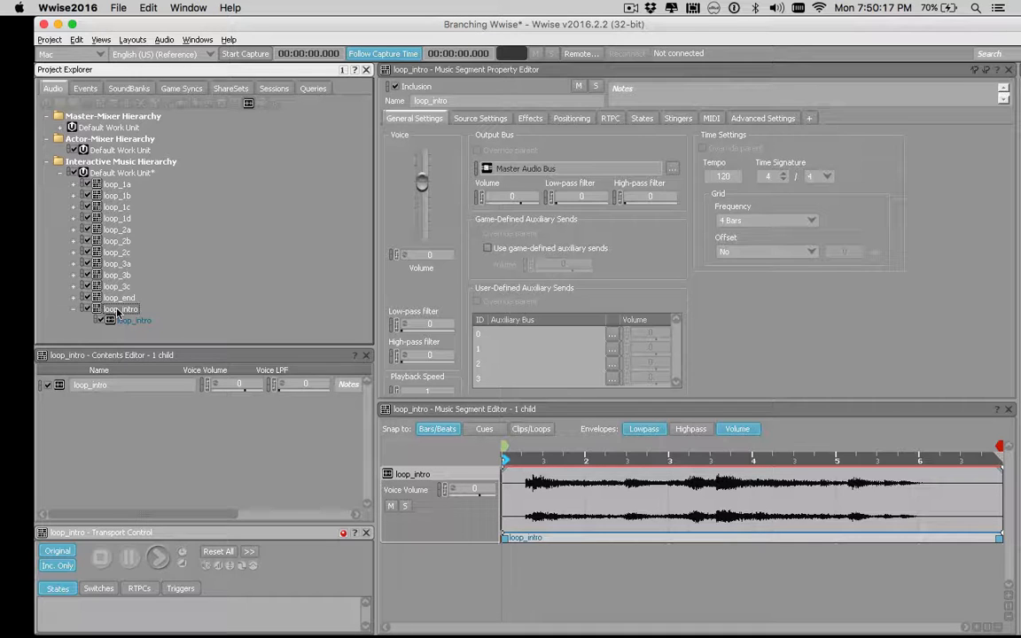
- Group segments loop_1a to loop_1d under a new parent Music Playlist Container named state_1_playlist
left_click(113, 184)
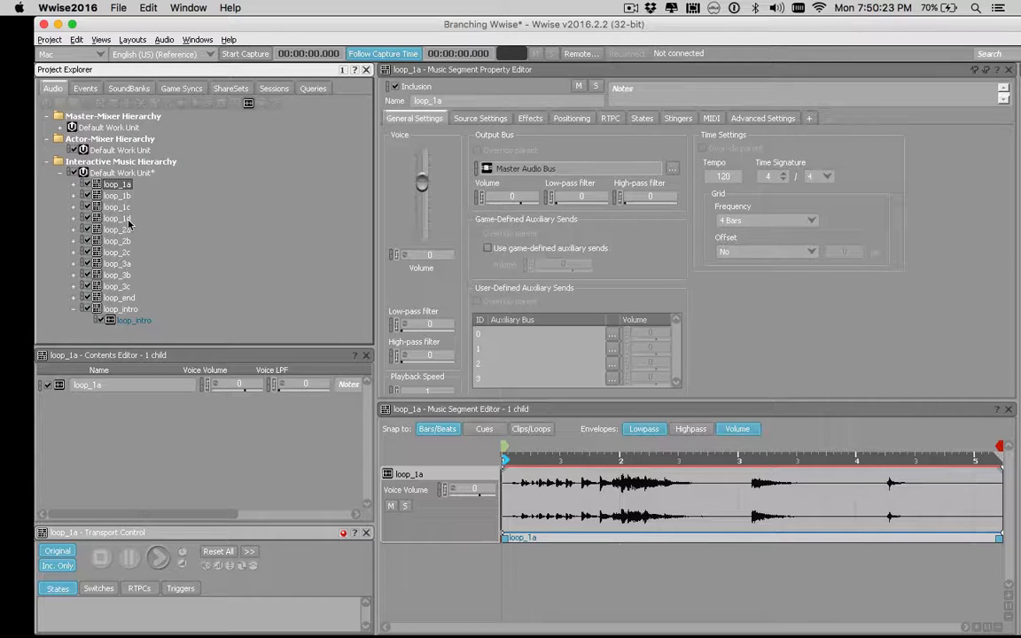
left_click(126, 221)
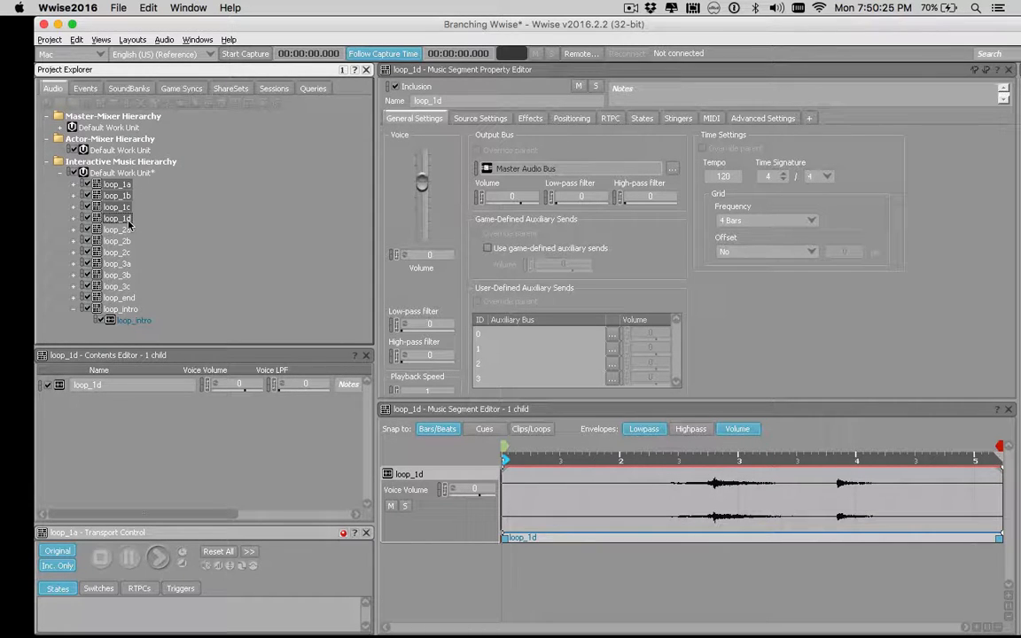
right_click(128, 223)
mouse_move(337, 241)
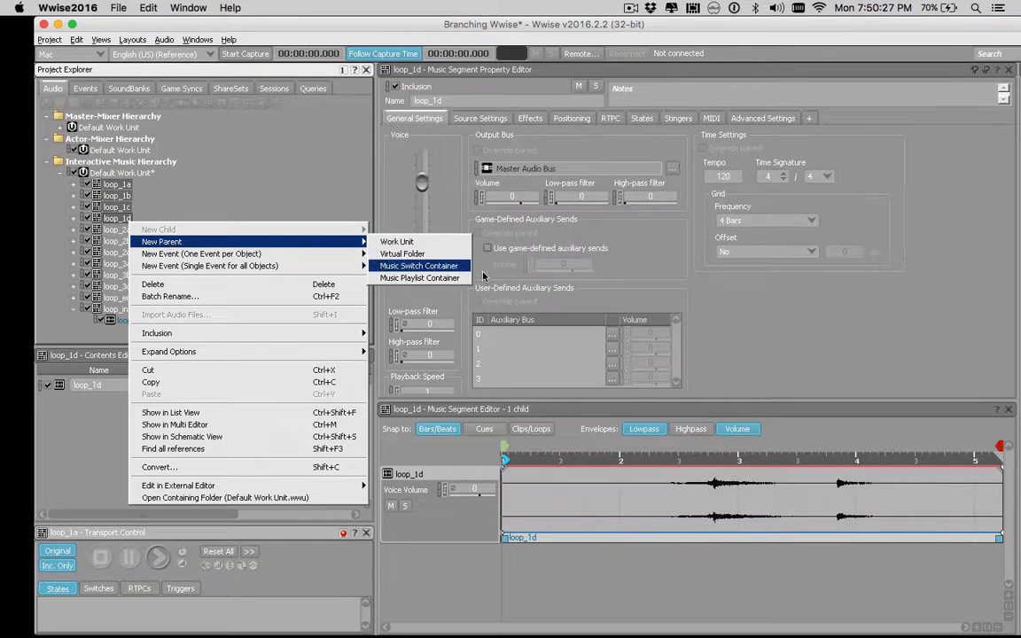
left_click(448, 277)
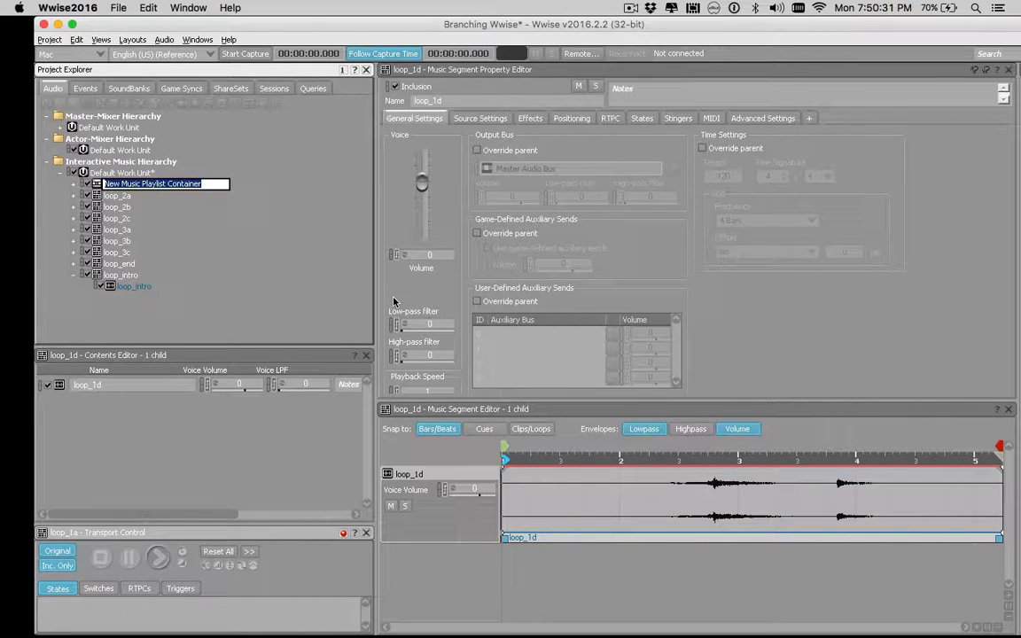
type("state_1_")
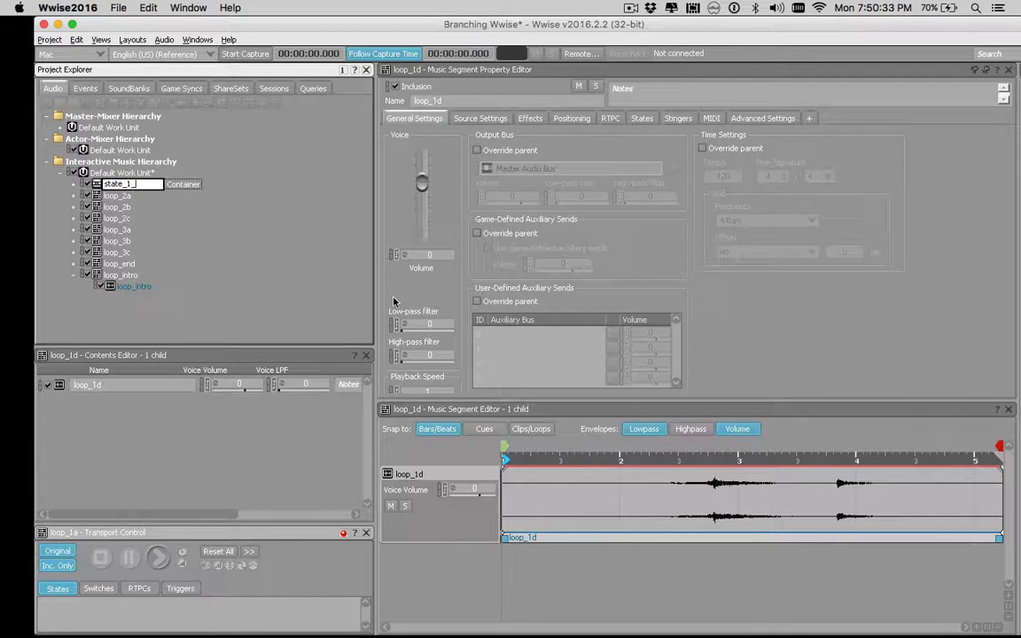
type("playlist")
key("Return")
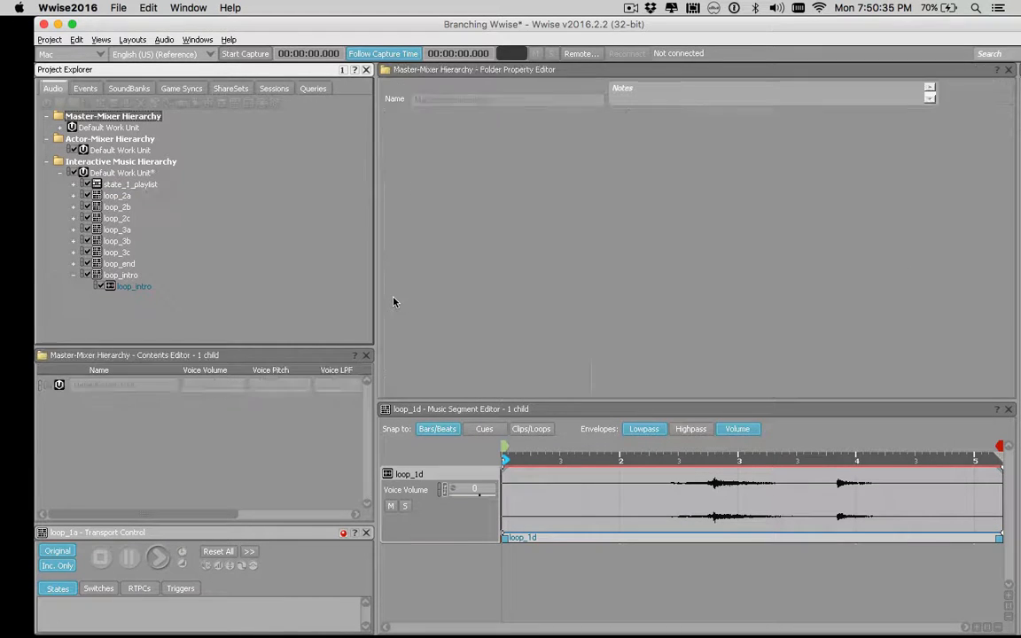
- Group segments loop_2a to loop_2c under a new parent Music Playlist Container named state_2_playlist
left_click(125, 219, "shift")
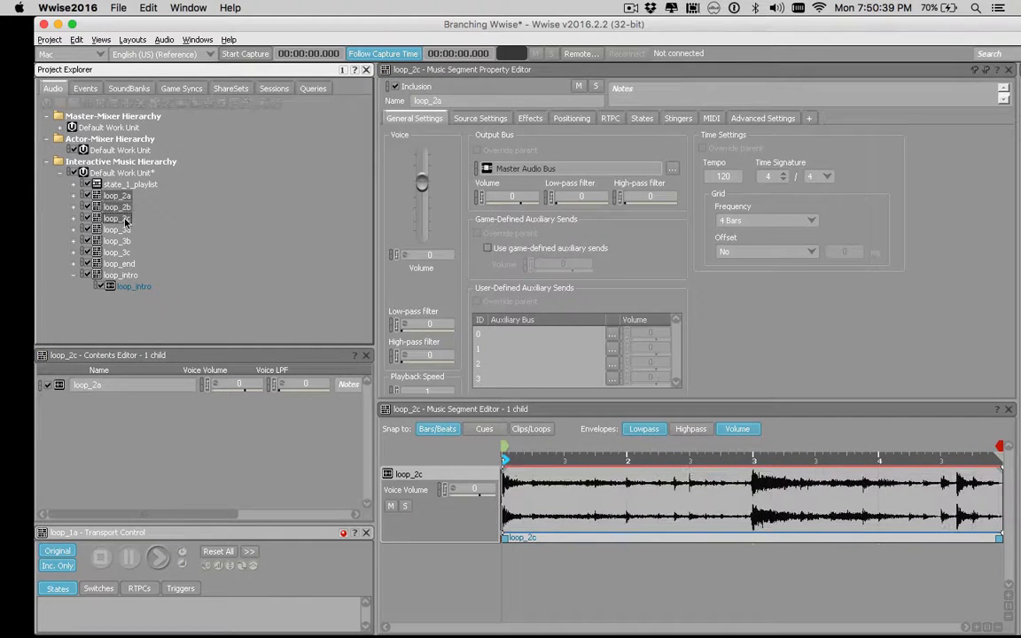
right_click(125, 222)
mouse_move(238, 238)
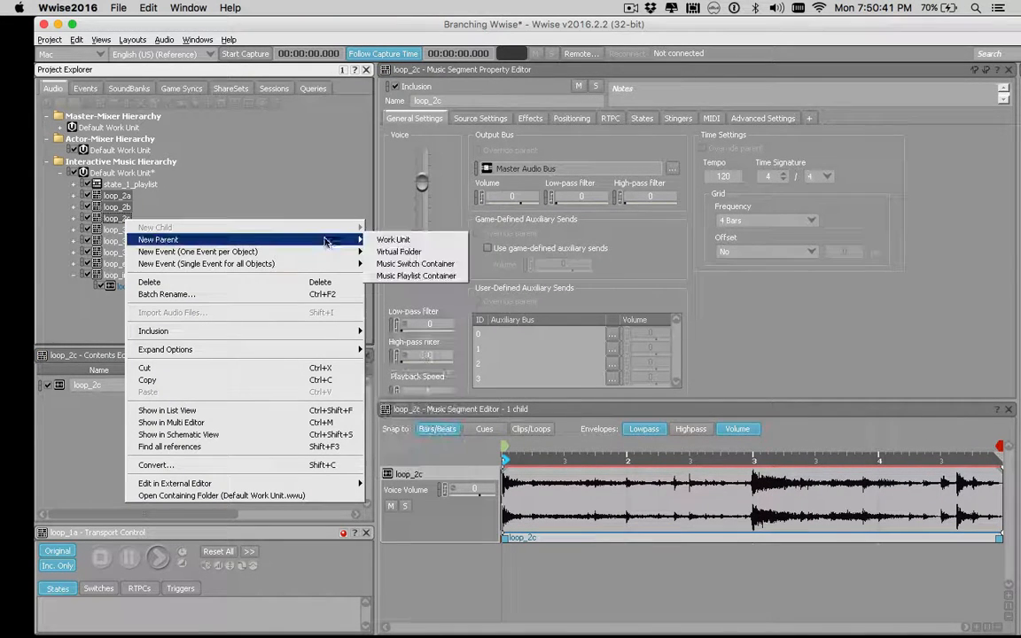
left_click(436, 276)
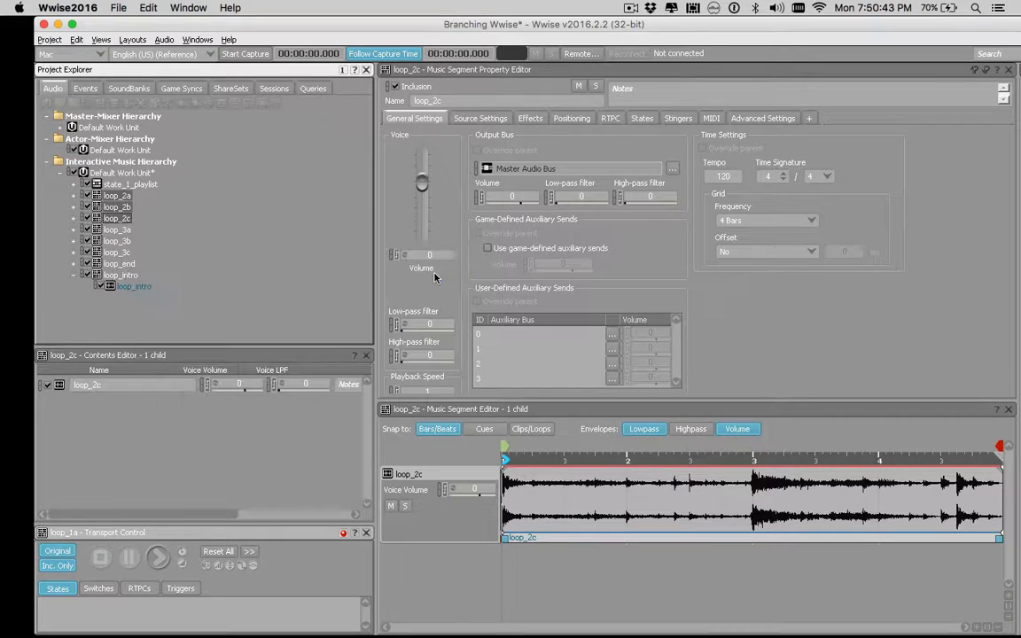
type("state_")
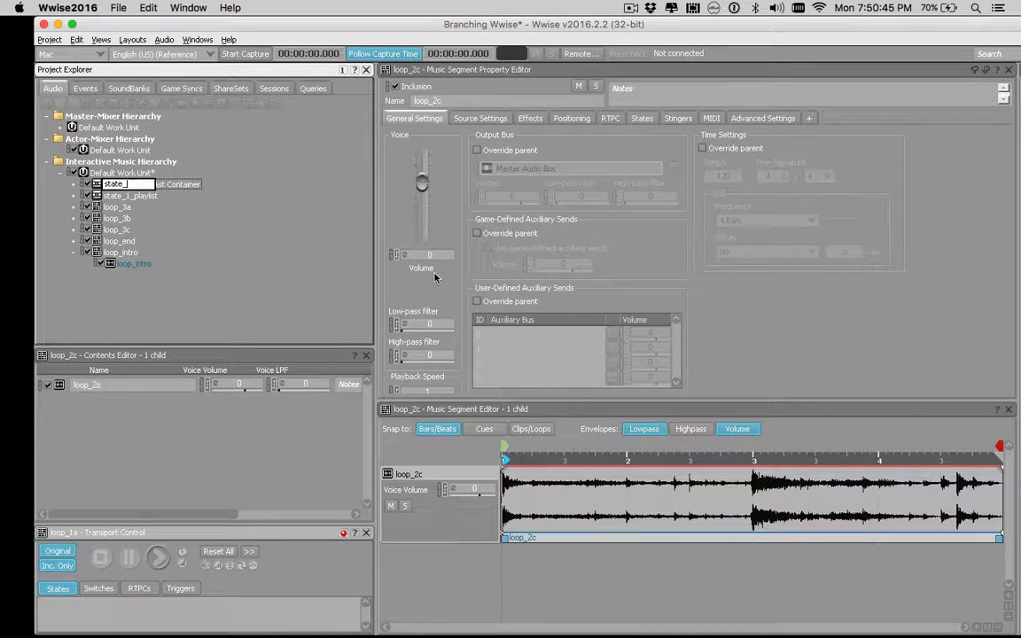
type("2_playlist")
key("Return")
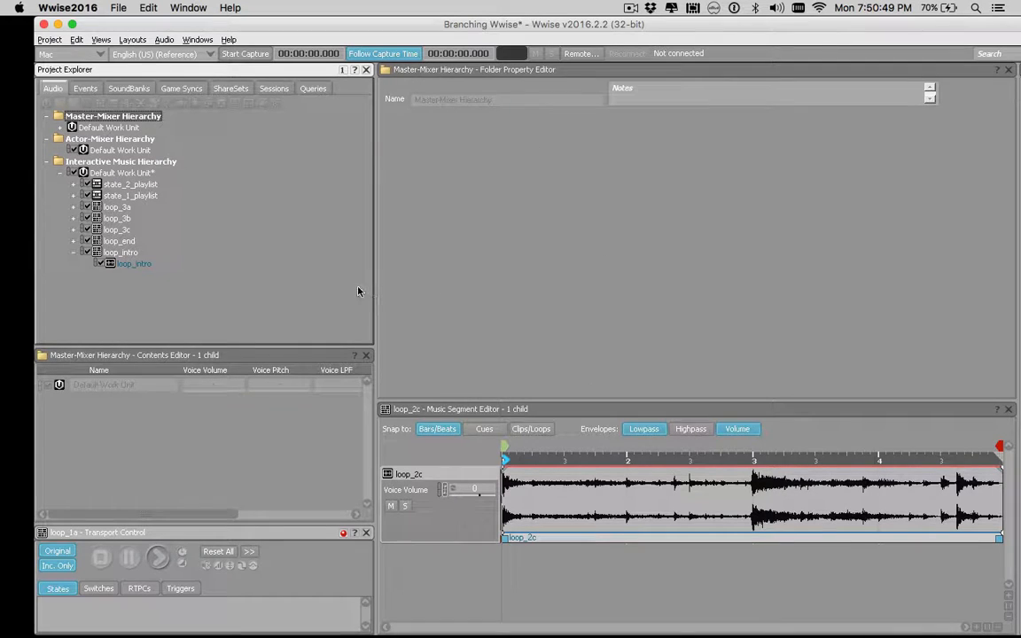
- Group segments loop_3a to loop_3c under a new parent Music Playlist Container named state_3_playlist
left_click(114, 206)
left_click(121, 233, "shift")
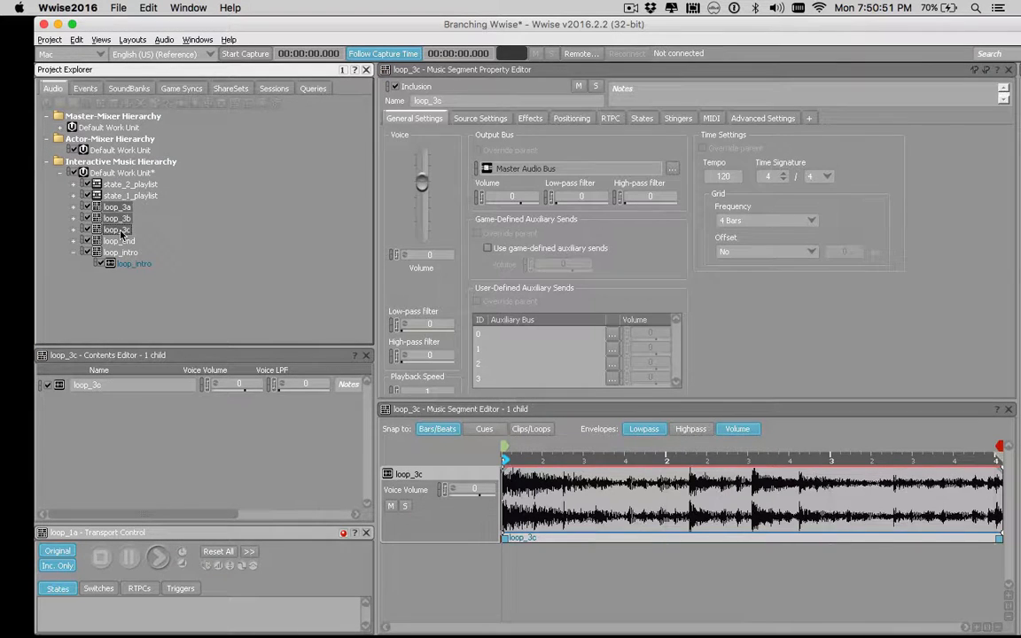
right_click(121, 233)
mouse_move(177, 252)
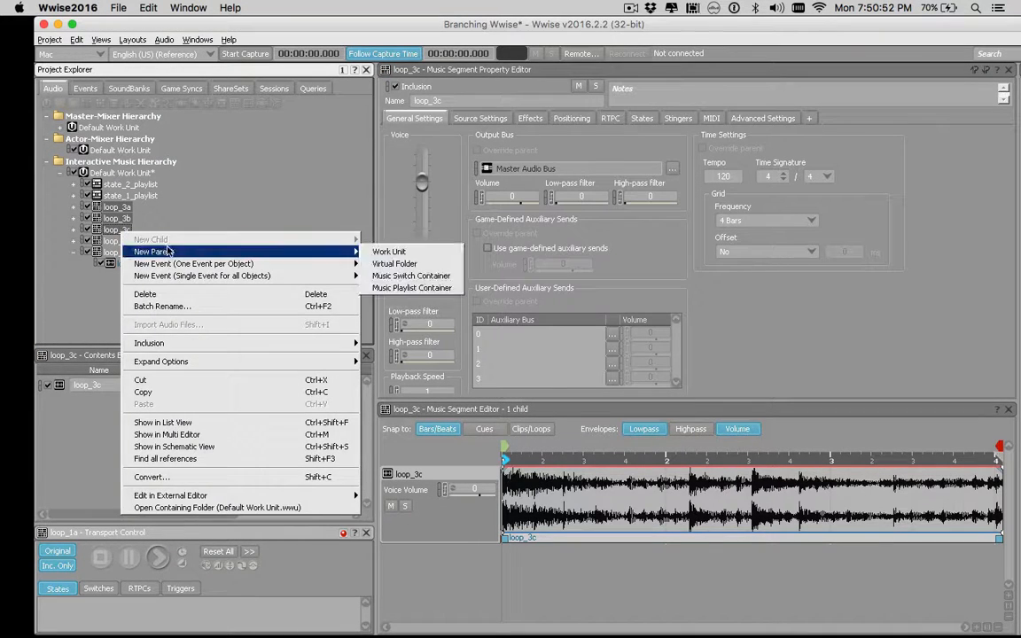
left_click(403, 288)
type("state_")
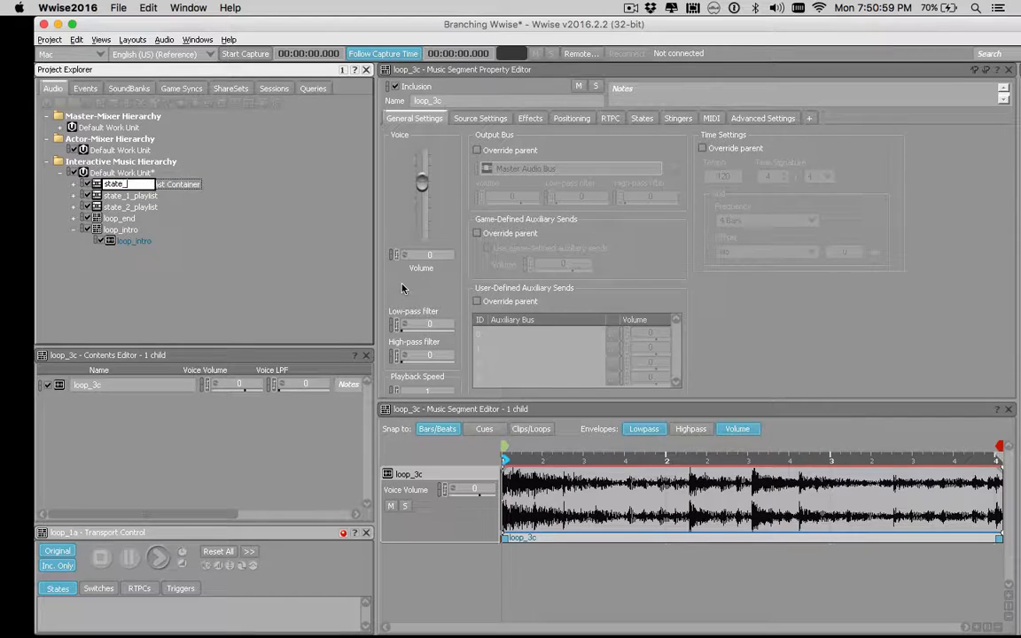
type("3_playlist")
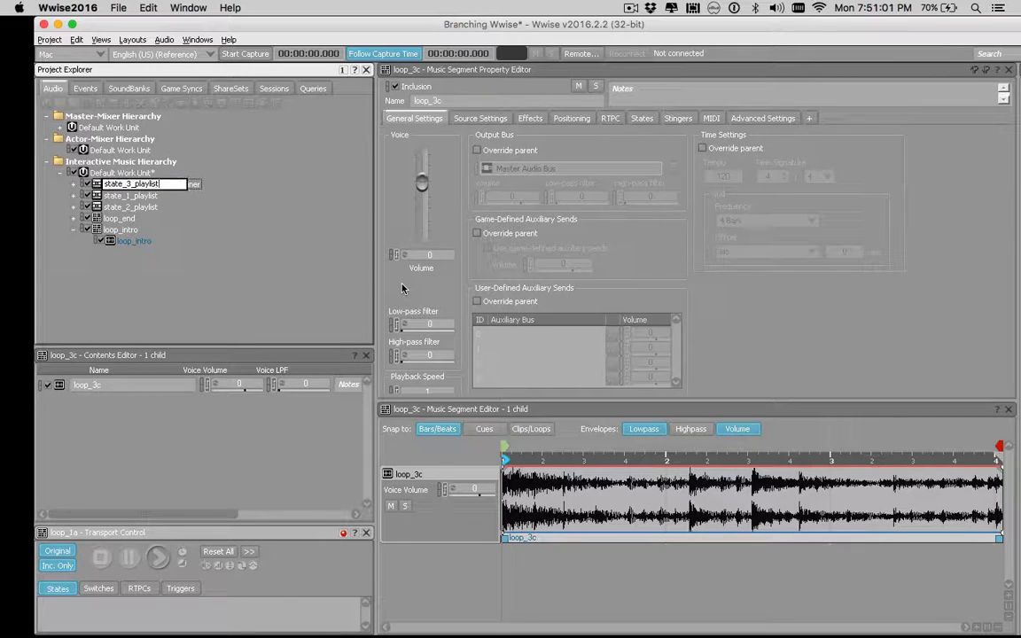
key("Return")
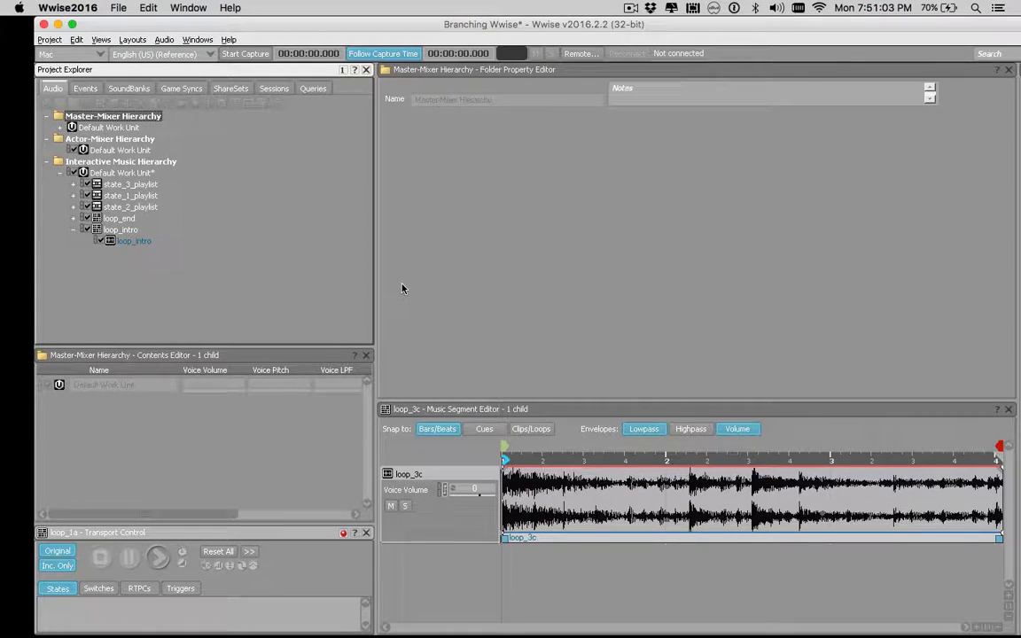
- Add loop_1a, loop_1b, loop_1c and loop_1d in order to the Sequence Continuous group of state_1_playlist
left_click(130, 195)
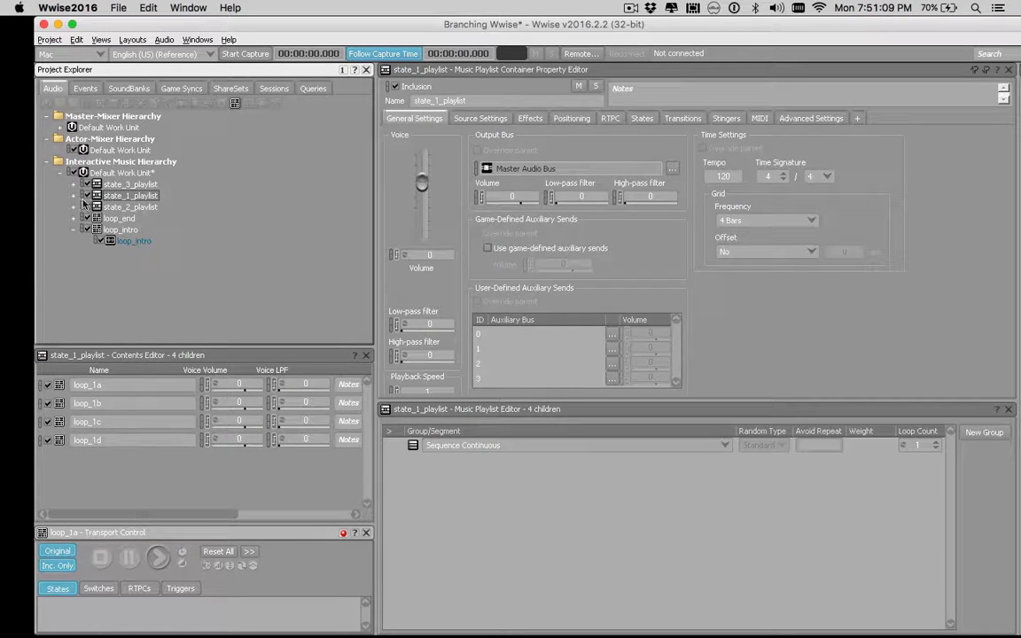
left_click(73, 195)
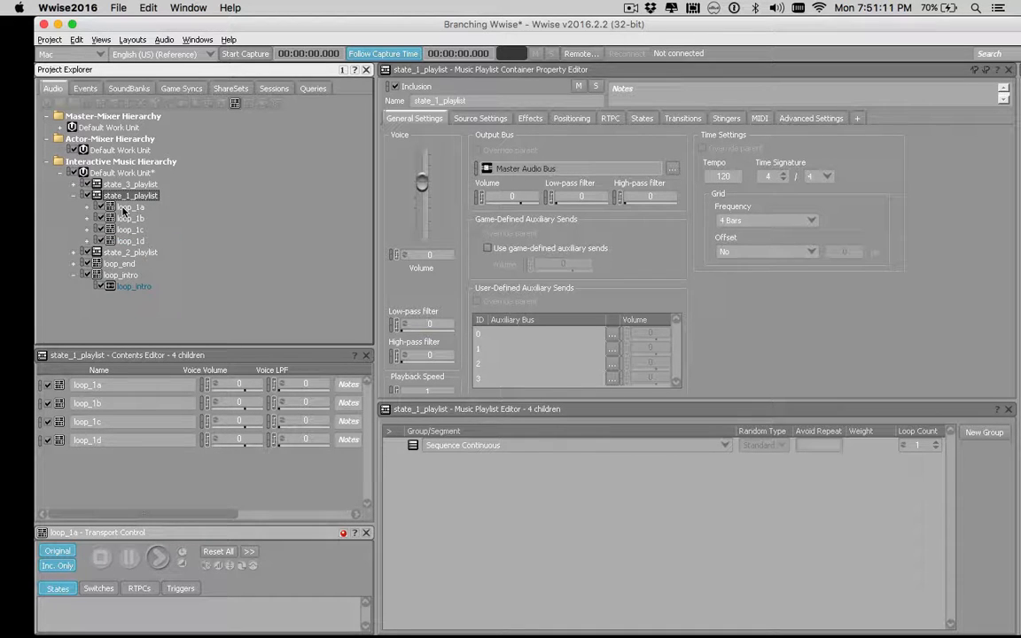
left_click_drag(124, 208, 451, 456)
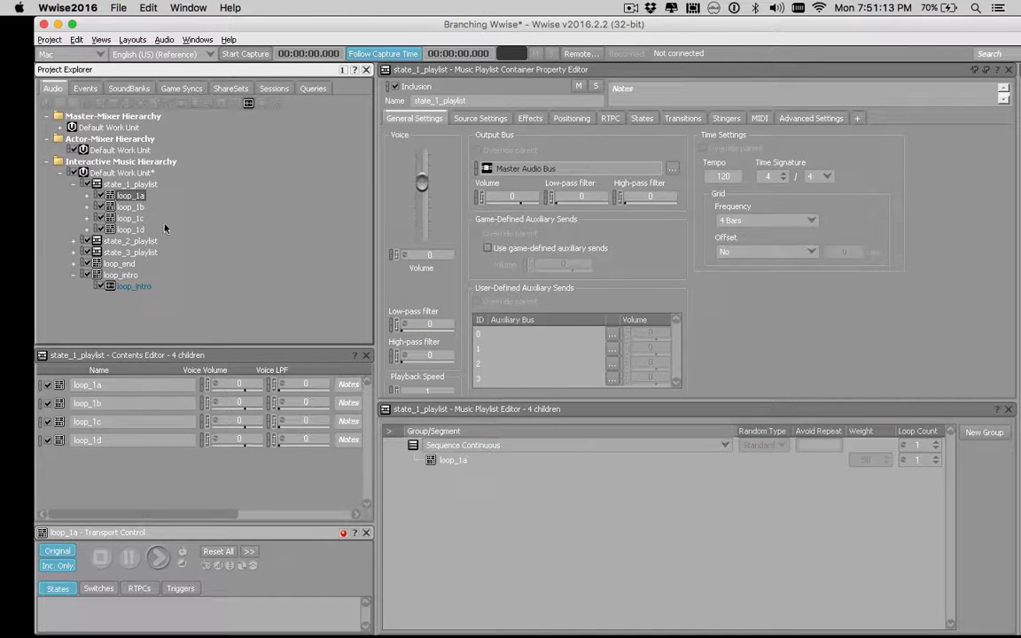
left_click_drag(135, 207, 454, 475)
left_click_drag(130, 218, 430, 493)
left_click_drag(124, 229, 469, 513)
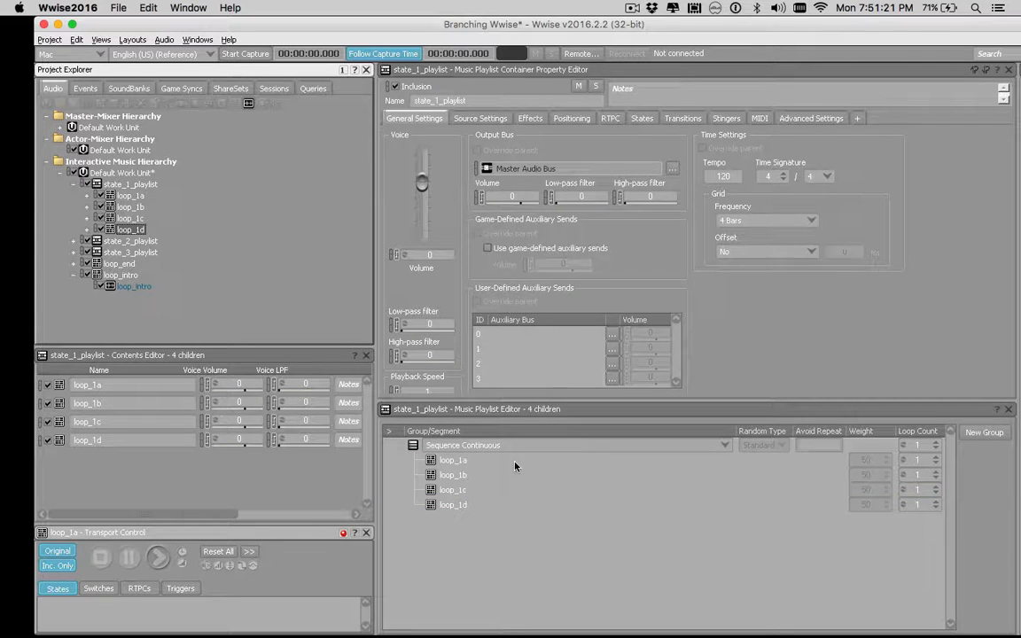
- Set the loop count of state_1_playlist's Sequence Continuous group to Infinite
left_click(935, 449)
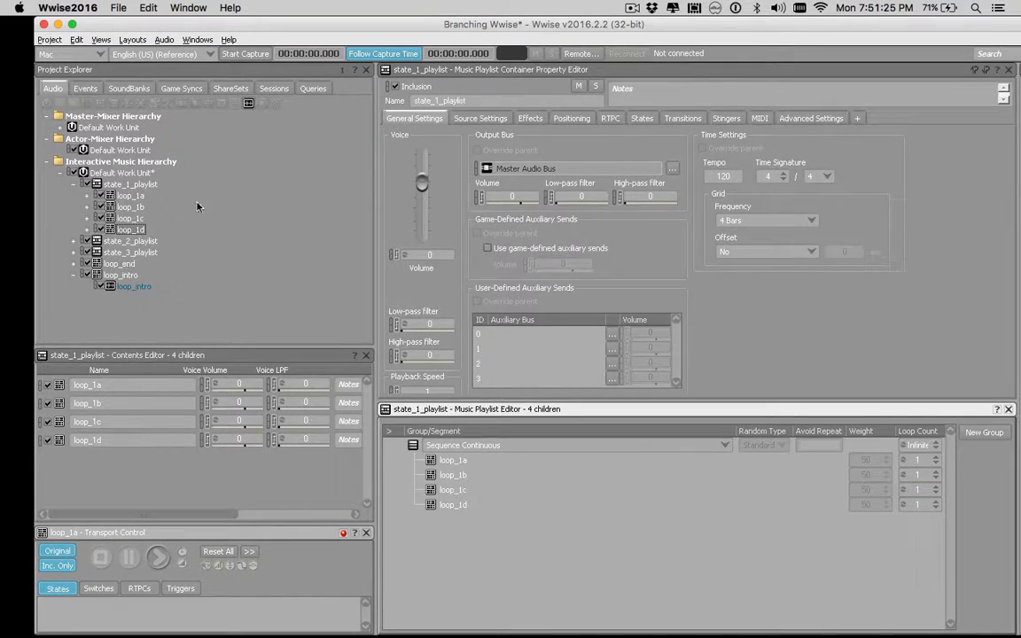
- Add loop_2a, loop_2b and loop_2c in order to state_2_playlist's Sequence Continuous group and set the group's loop count to Infinite
left_click(73, 242)
left_click(117, 242)
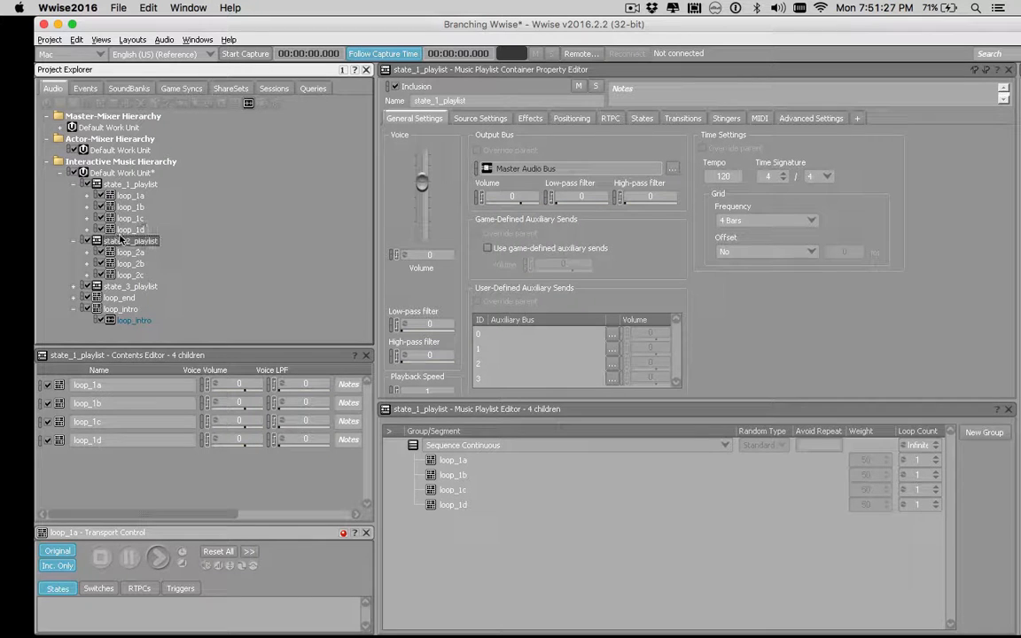
left_click_drag(131, 253, 491, 479)
left_click_drag(126, 263, 474, 477)
left_click_drag(118, 276, 444, 490)
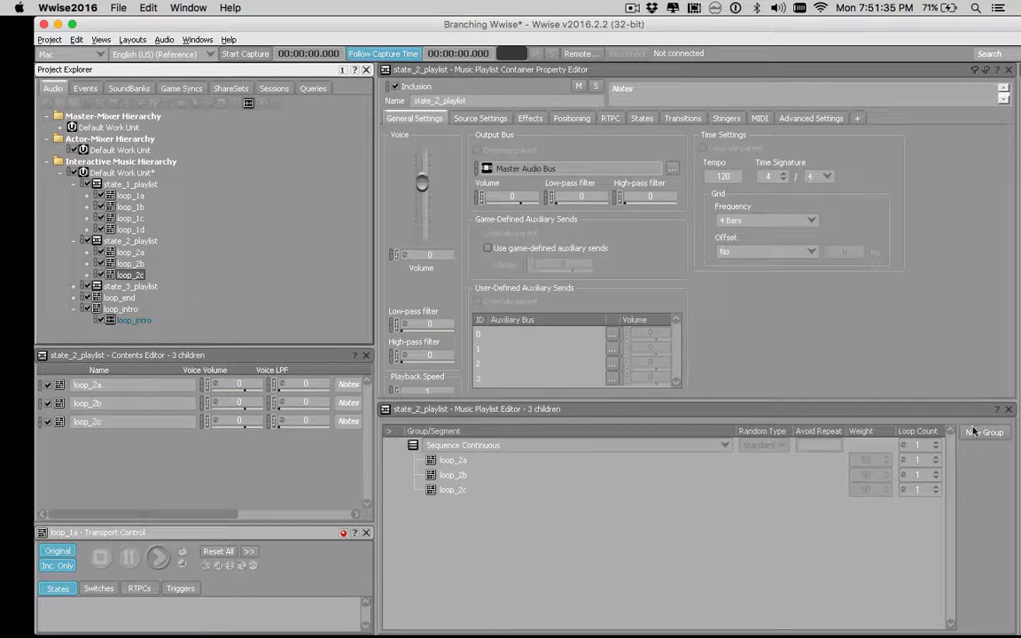
left_click(936, 449)
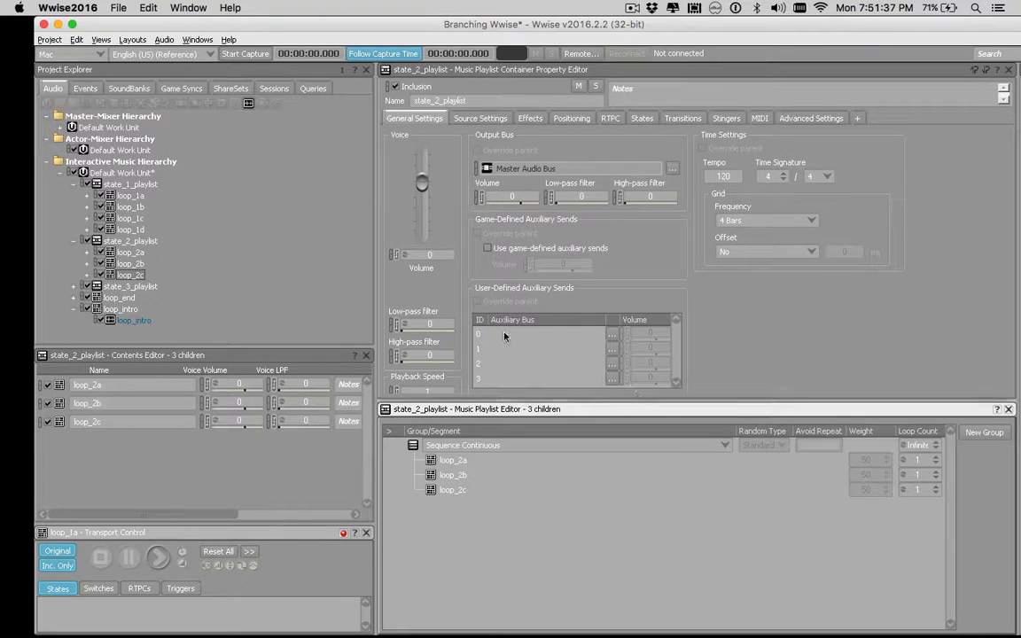
- Add loop_3a, loop_3b and loop_3c in order to state_3_playlist's Sequence Continuous group and set the group's loop count to Infinite
left_click(74, 287)
left_click(125, 293)
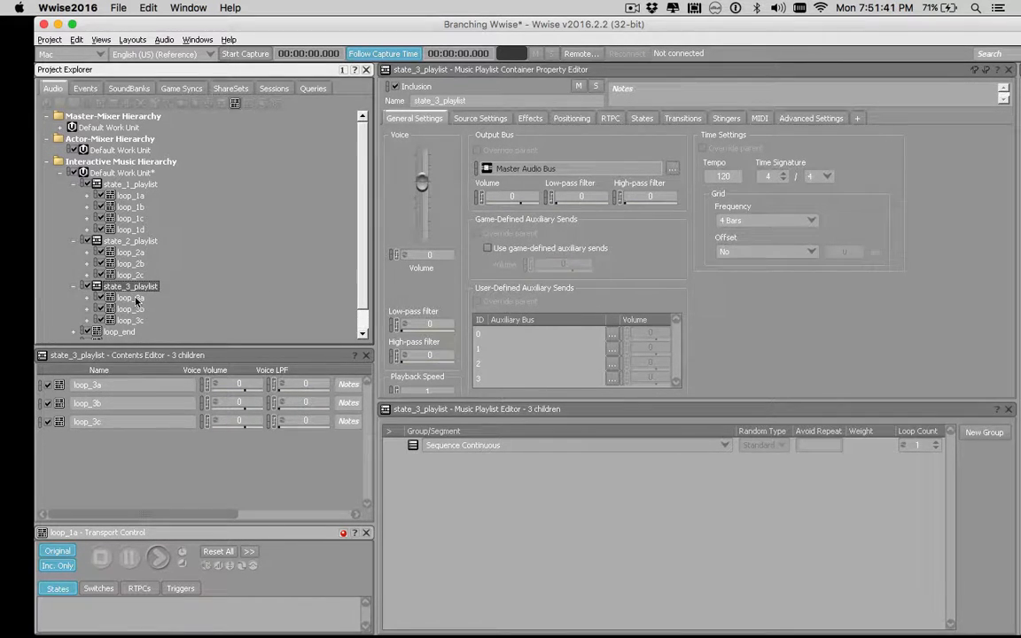
left_click_drag(136, 301, 450, 491)
left_click_drag(130, 308, 443, 472)
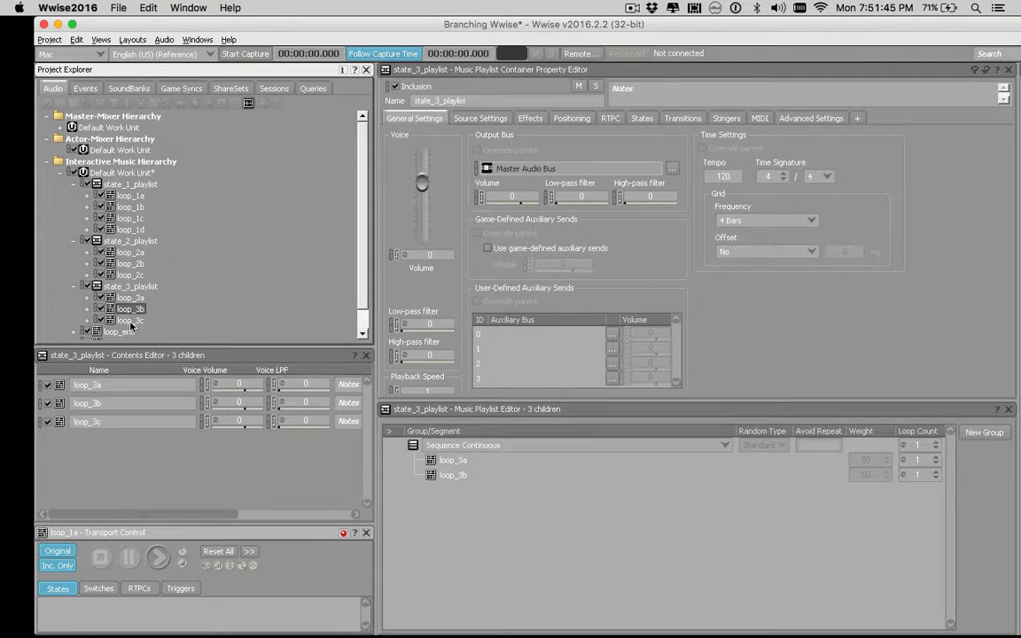
left_click_drag(131, 322, 448, 488)
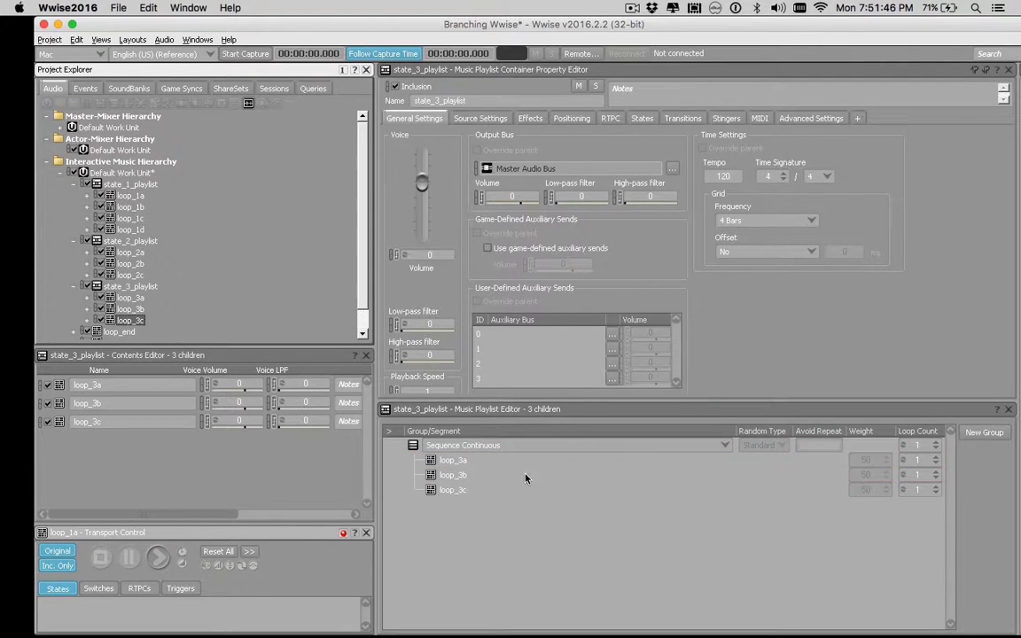
left_click(936, 449)
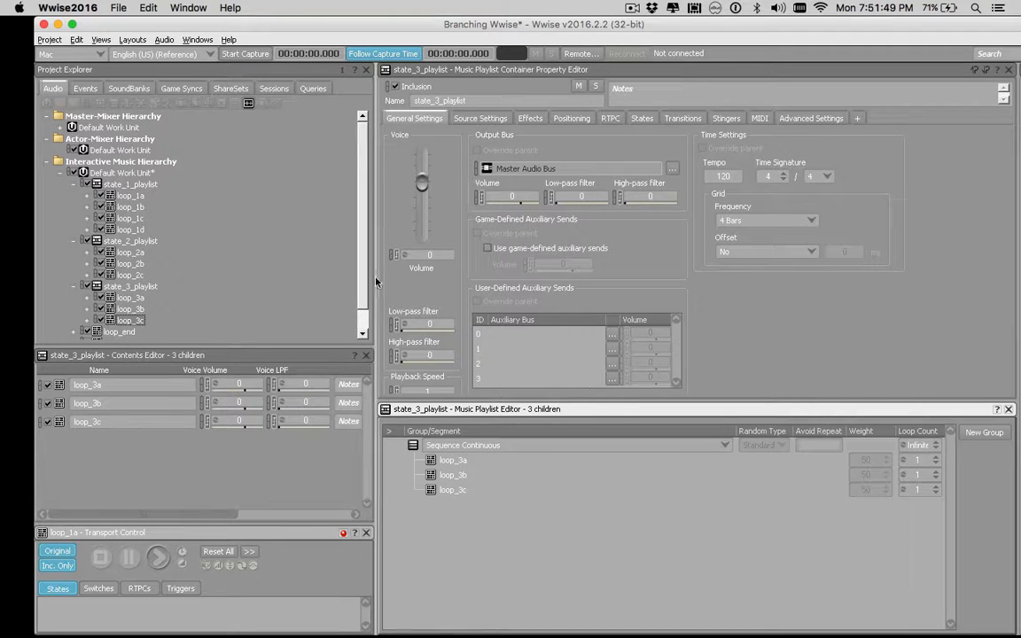
- Collapse the three state playlists and group them under a new parent Music Switch Container
left_click(74, 184)
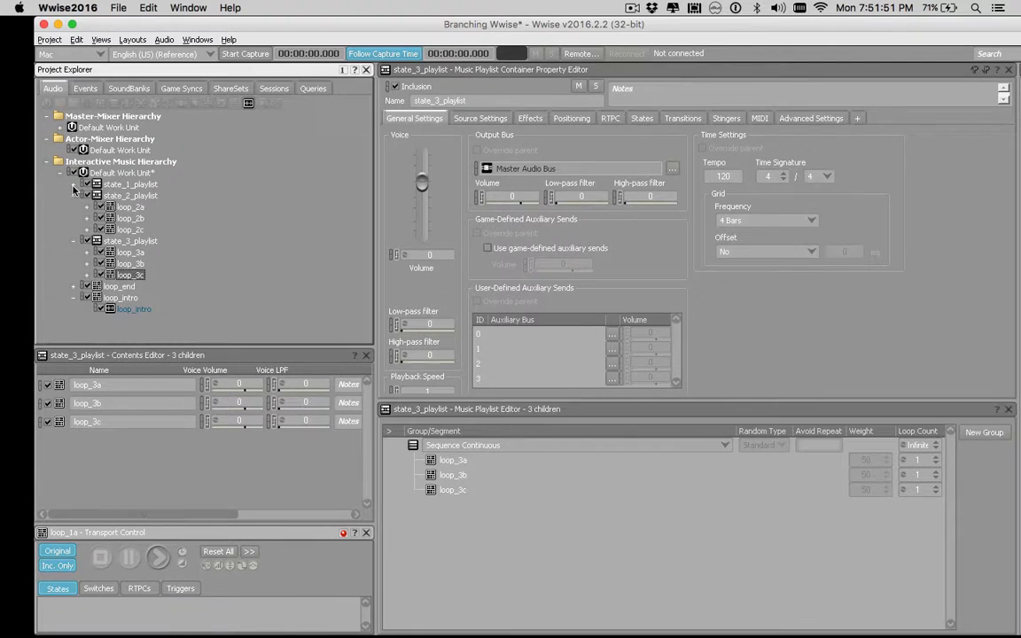
left_click(74, 195)
left_click(75, 207)
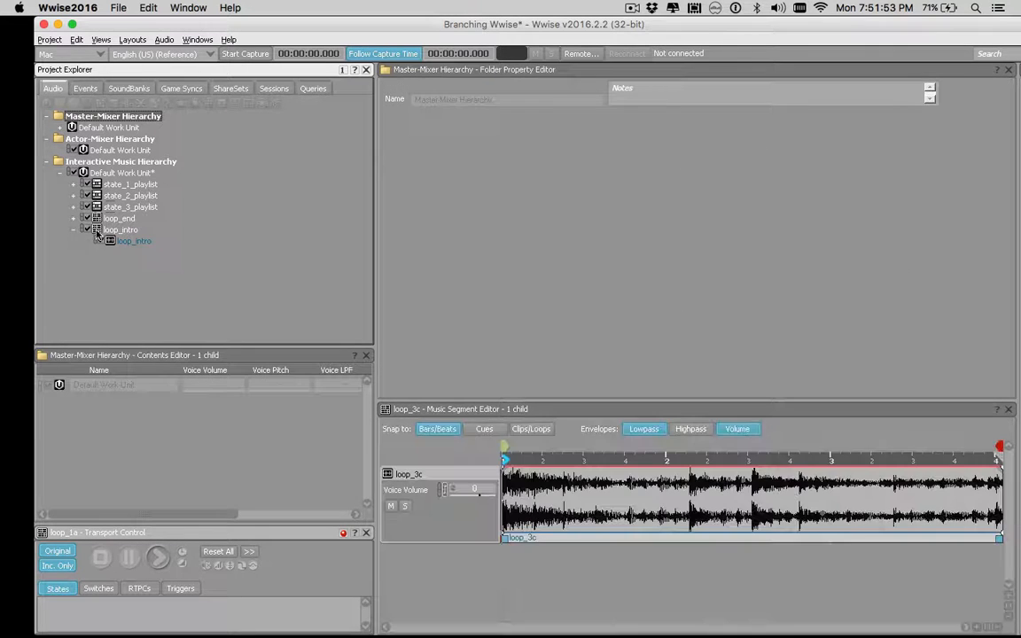
left_click(133, 207)
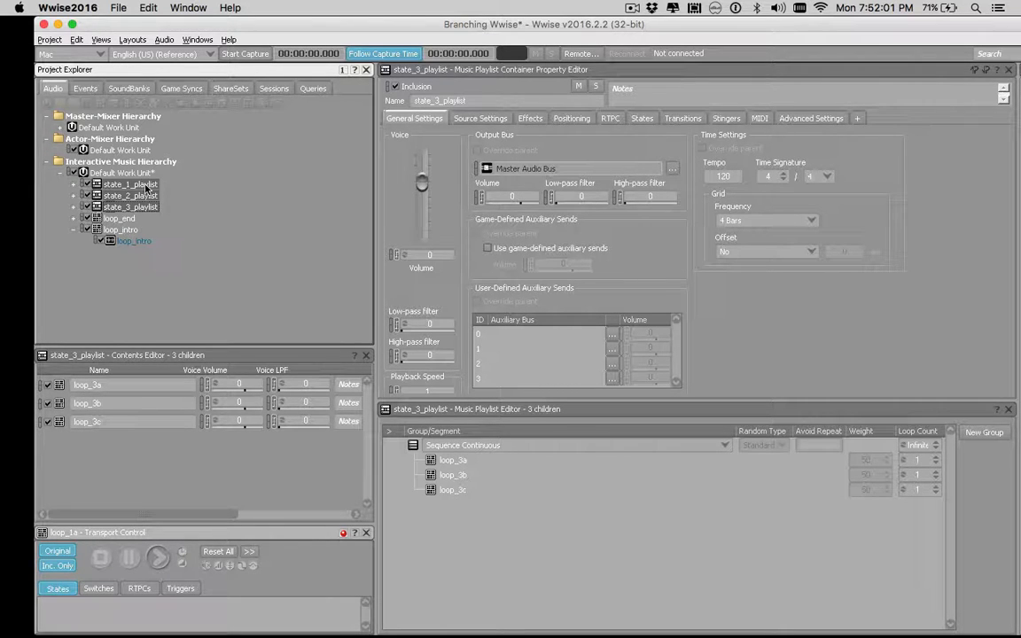
right_click(148, 188)
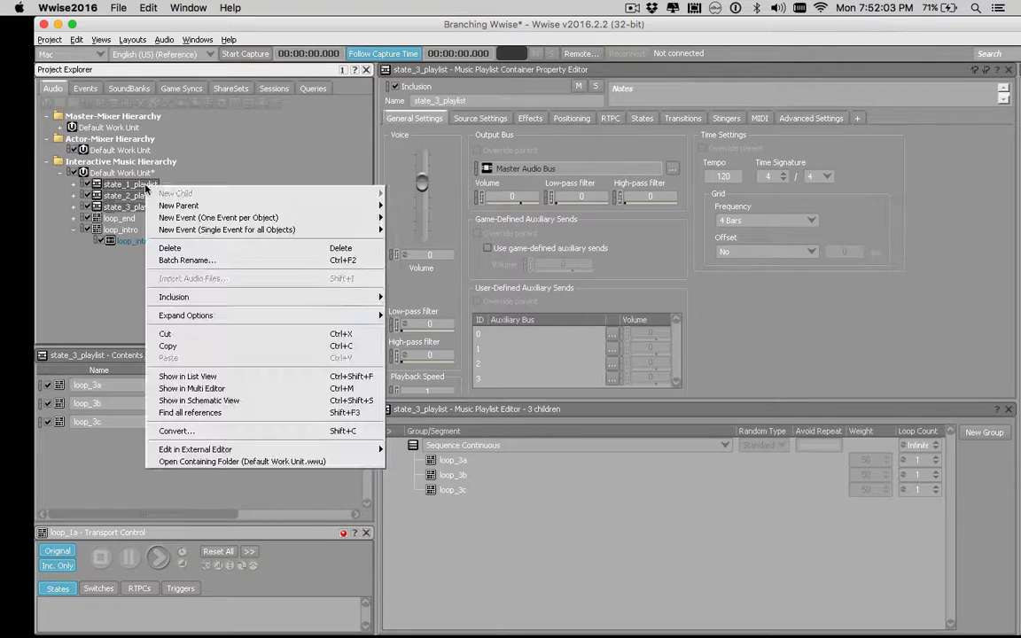
mouse_move(178, 205)
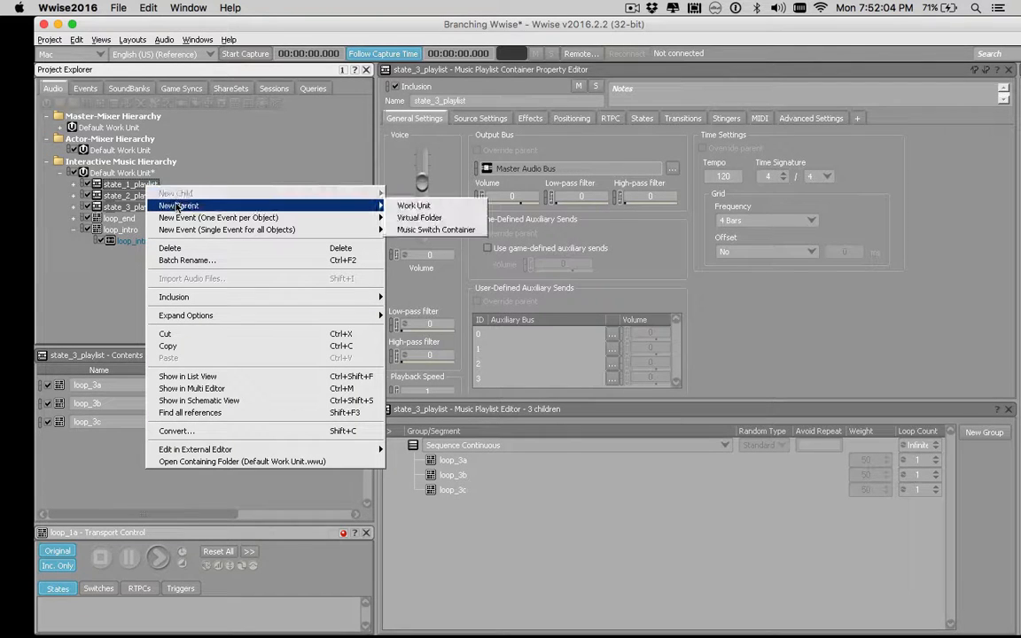
left_click(430, 230)
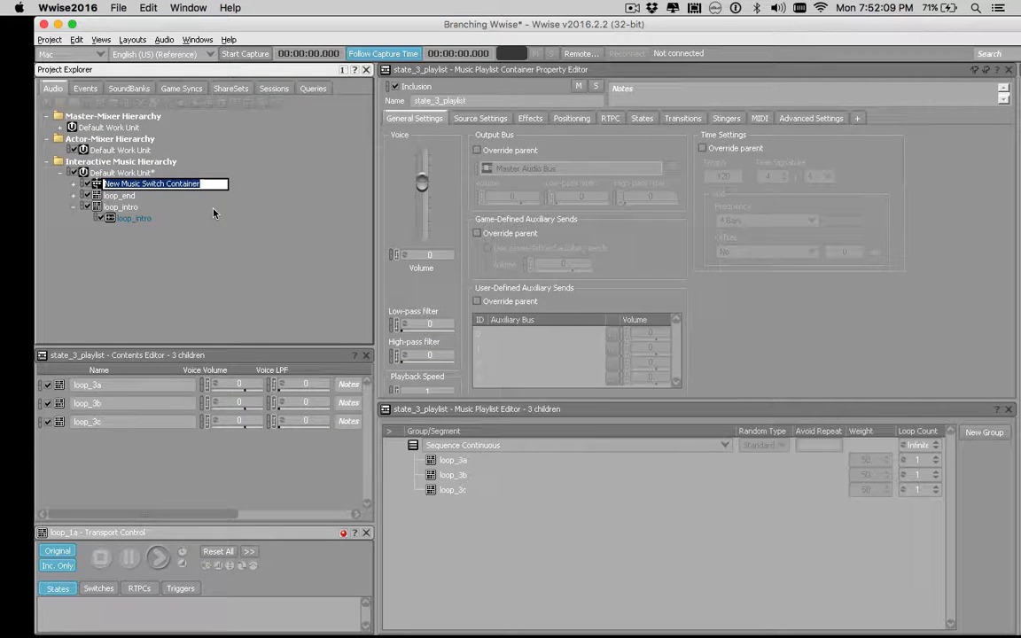
- Name the new Music Switch Container "game music switch container", expand it and open it for editing
type("game")
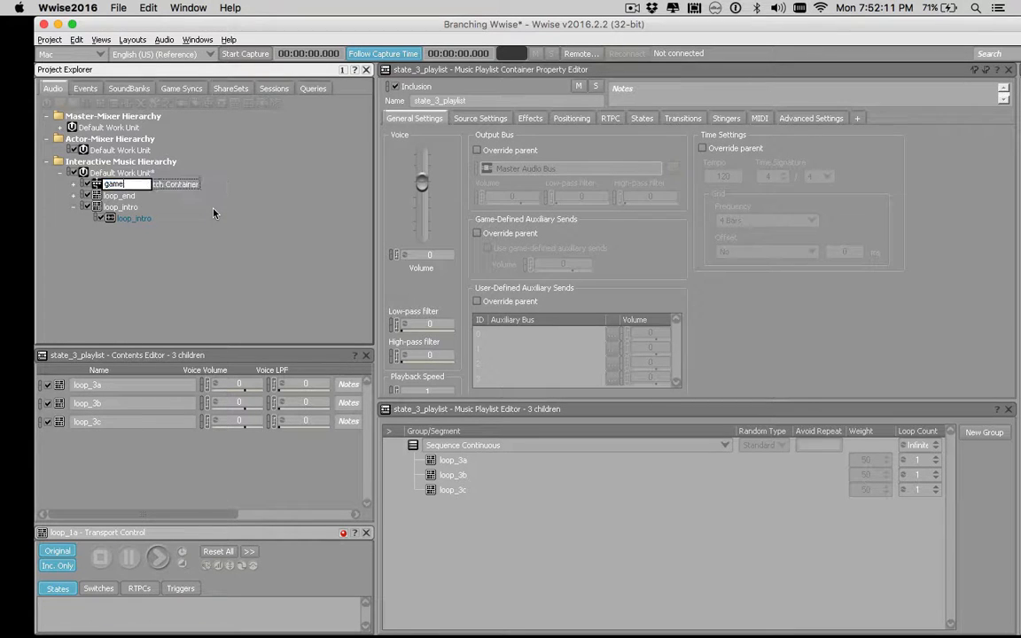
type(" swit")
key("BackSpace")
key("BackSpace")
key("BackSpace")
key("BackSpace")
type("music switch con")
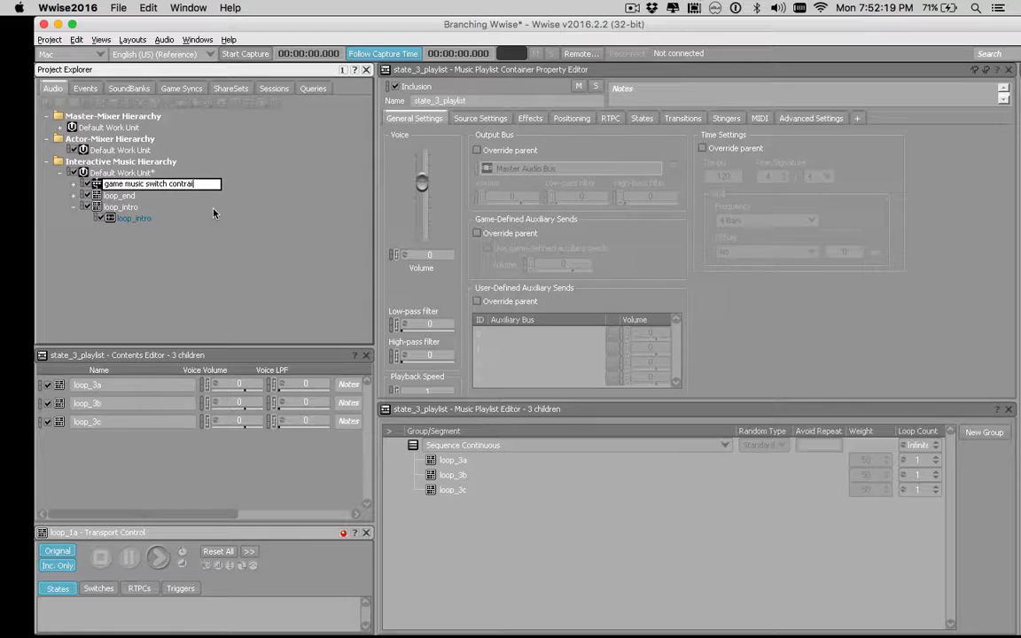
type("taine")
type("er")
key("Return")
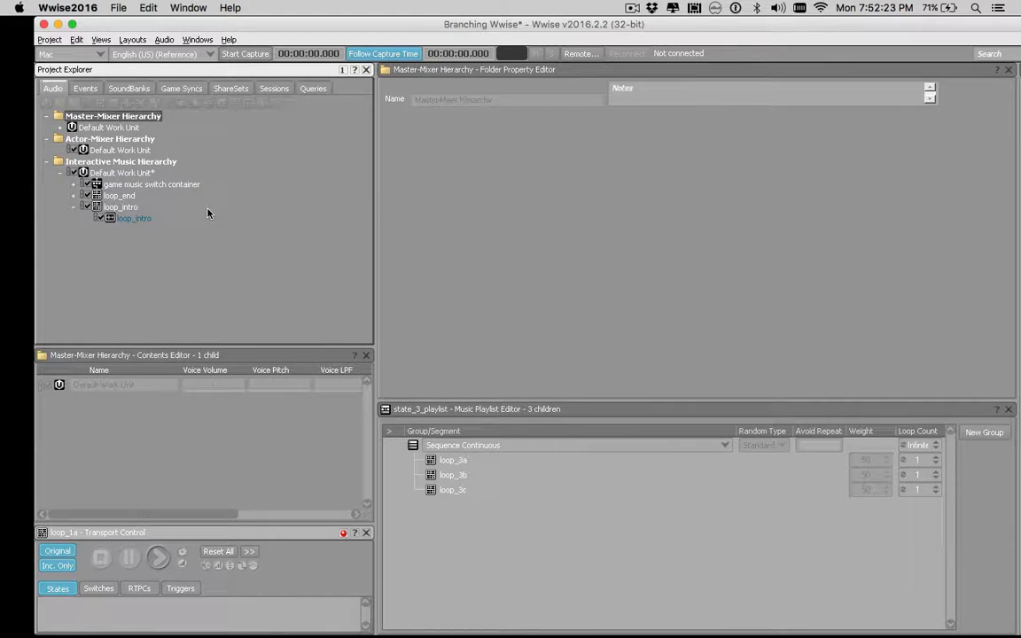
left_click(75, 185)
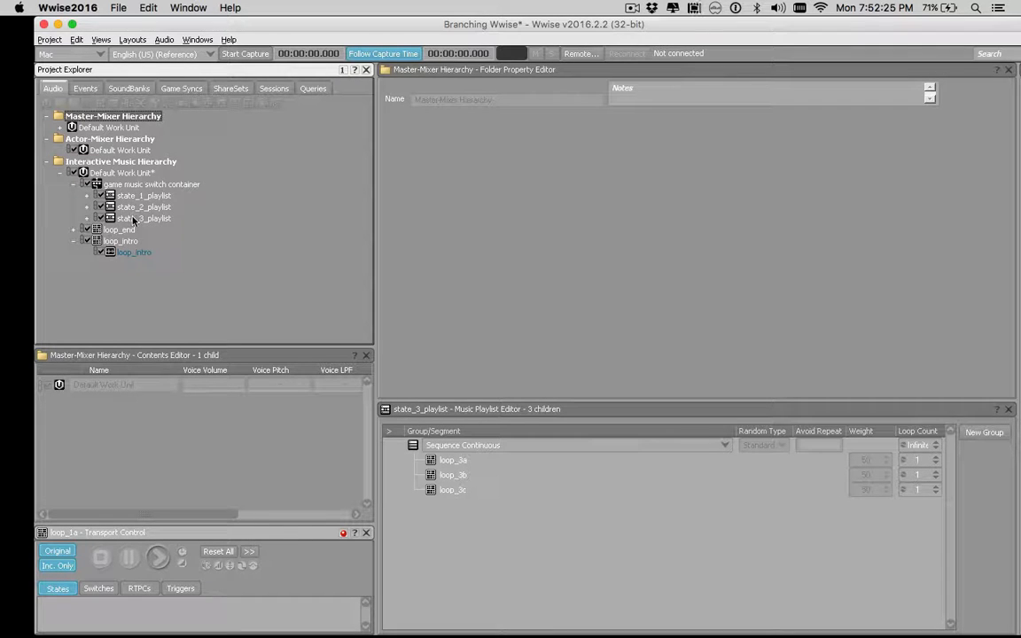
left_click(187, 186)
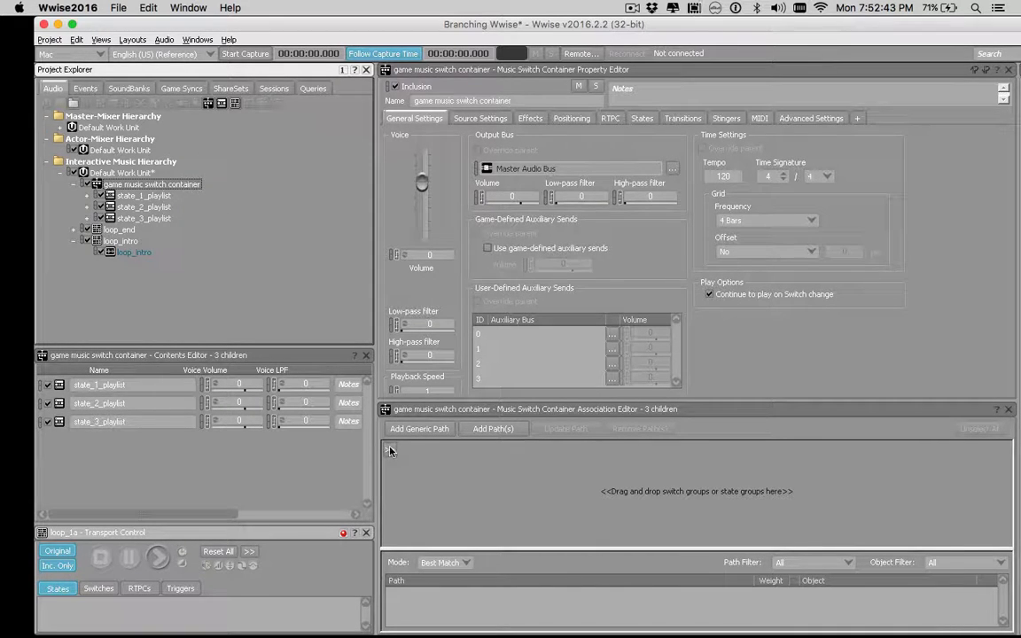
- Create a State Group named game_state in the States Default Work Unit of the game syncs
left_click(181, 87)
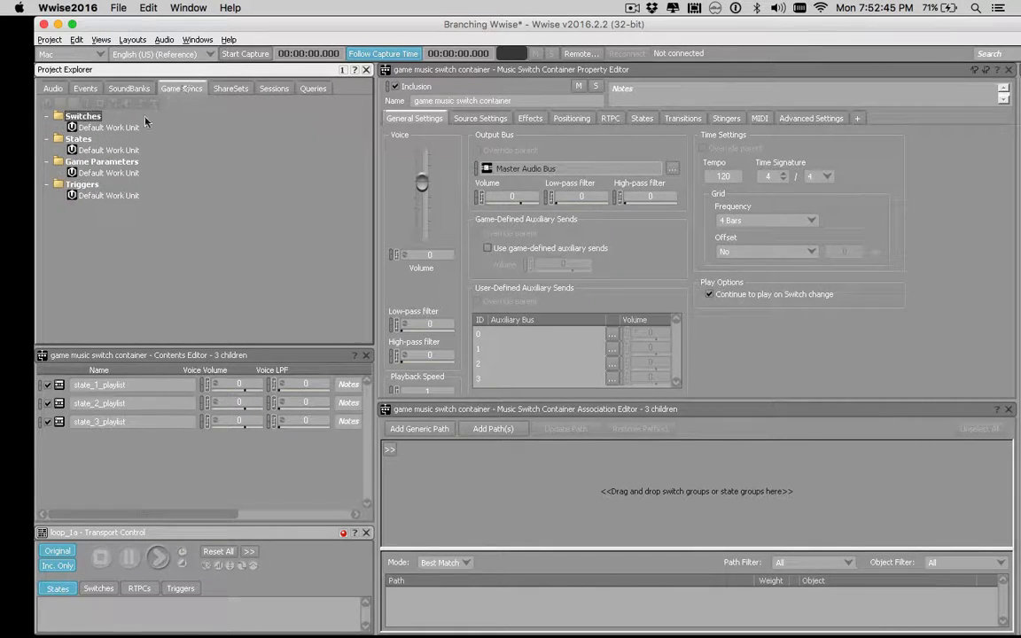
left_click(105, 150)
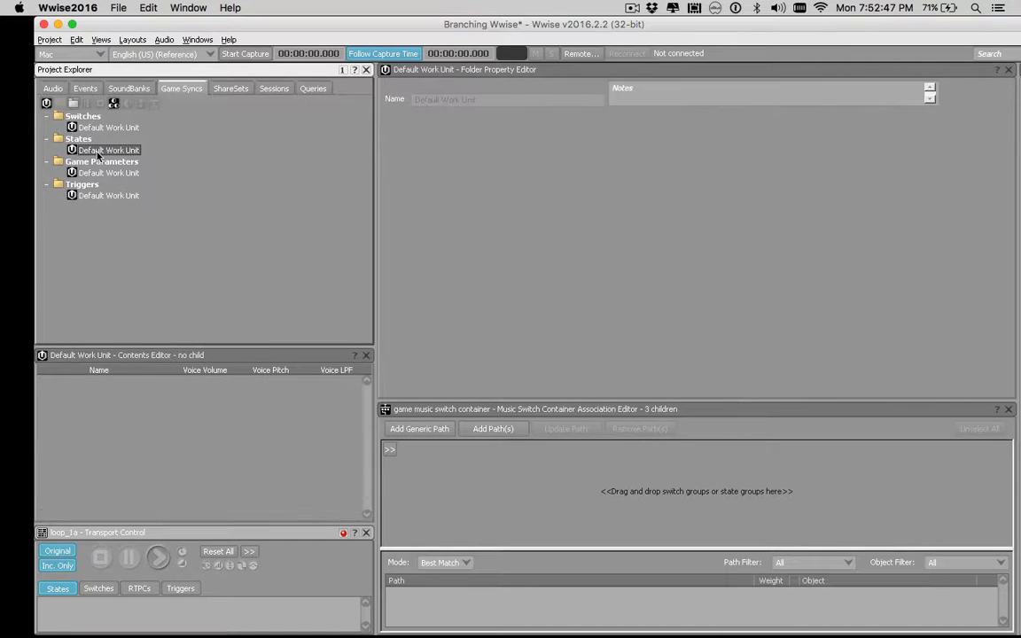
right_click(97, 153)
mouse_move(115, 160)
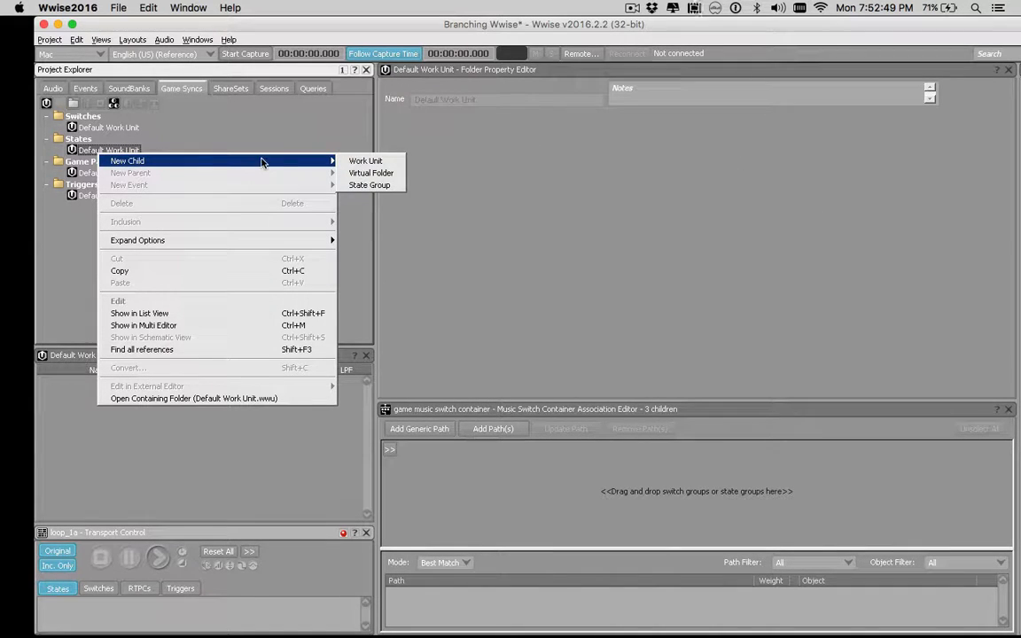
left_click(376, 185)
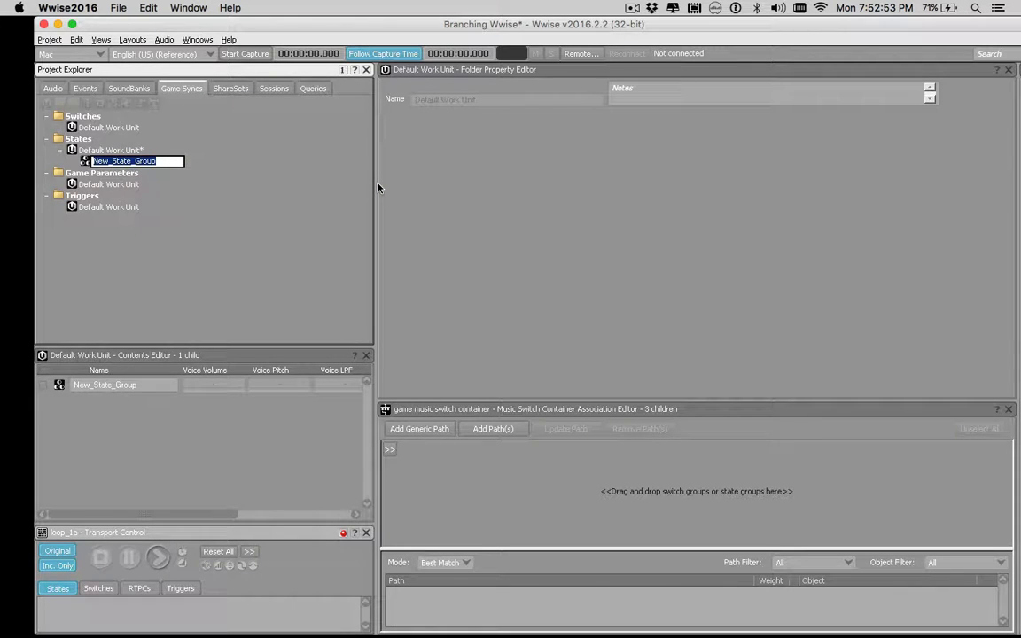
type("game_state")
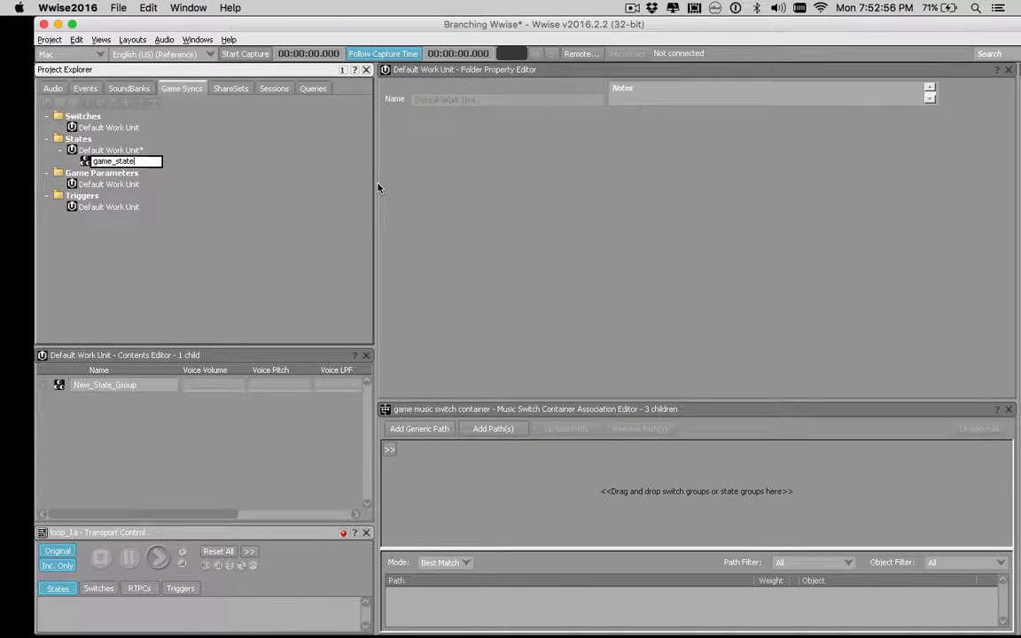
key("Return")
- Add a child state named explore to the game_state group
right_click(111, 168)
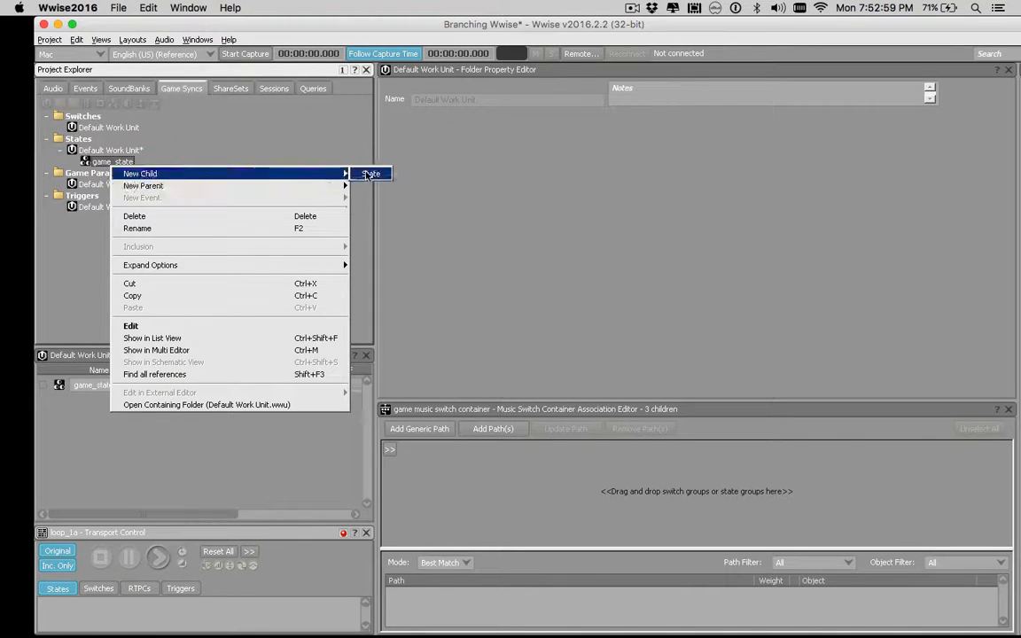
left_click(368, 174)
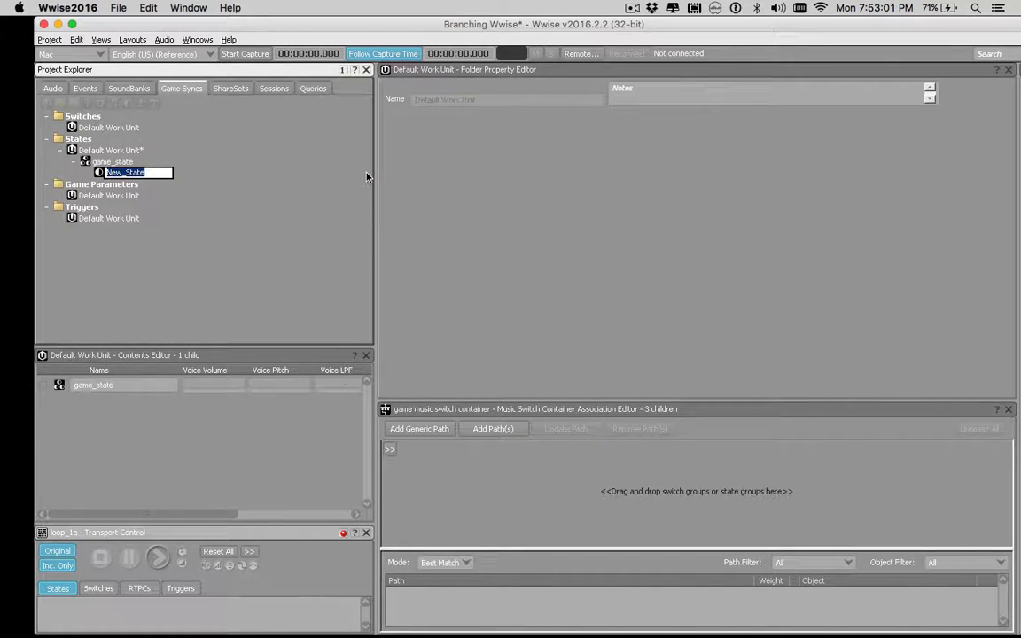
type("explore")
key("Return")
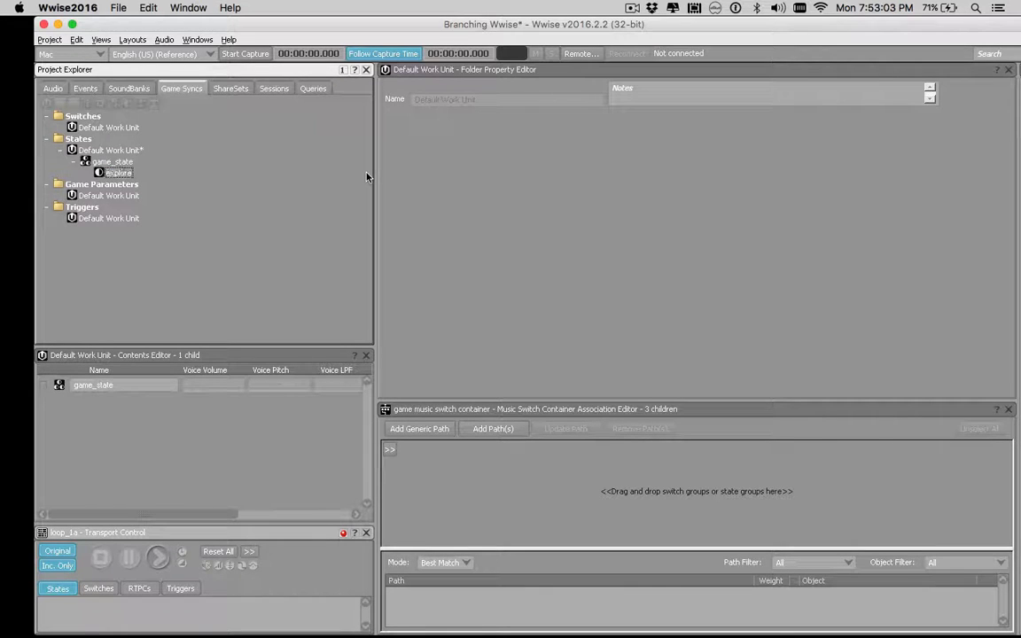
- Add a child state named chase to the game_state group
right_click(120, 162)
mouse_move(208, 167)
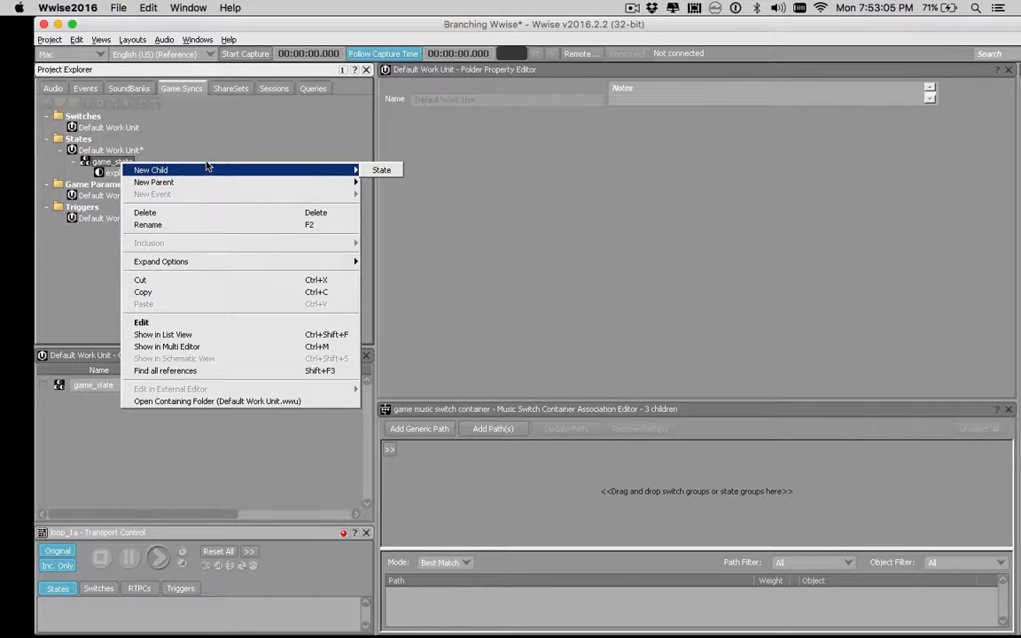
left_click(382, 170)
type("c")
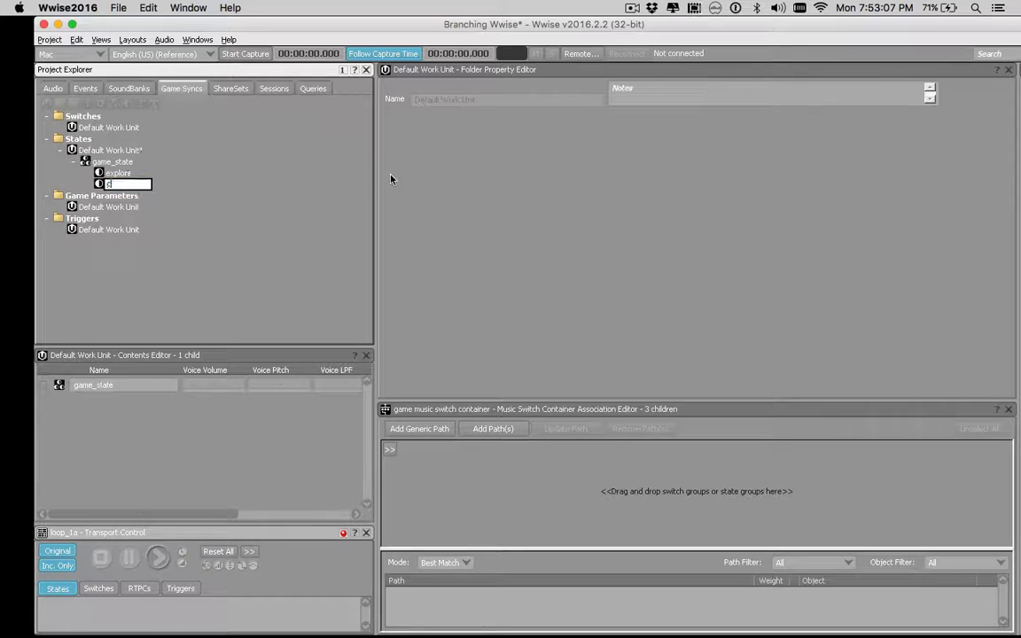
type("hase")
key("Return")
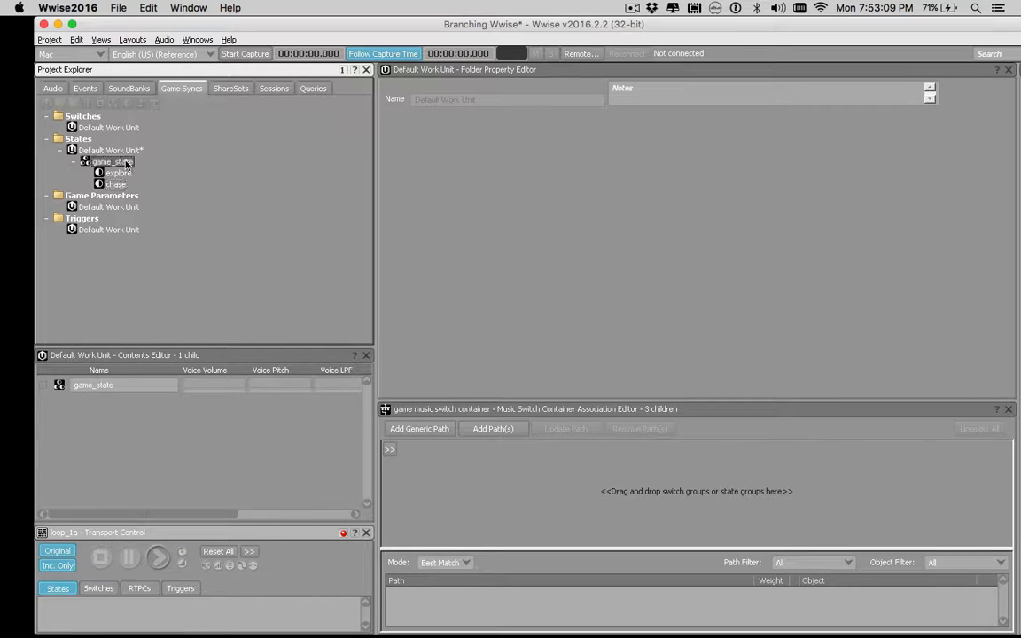
- Add a child state named fight to the game_state group
right_click(127, 164)
mouse_move(161, 168)
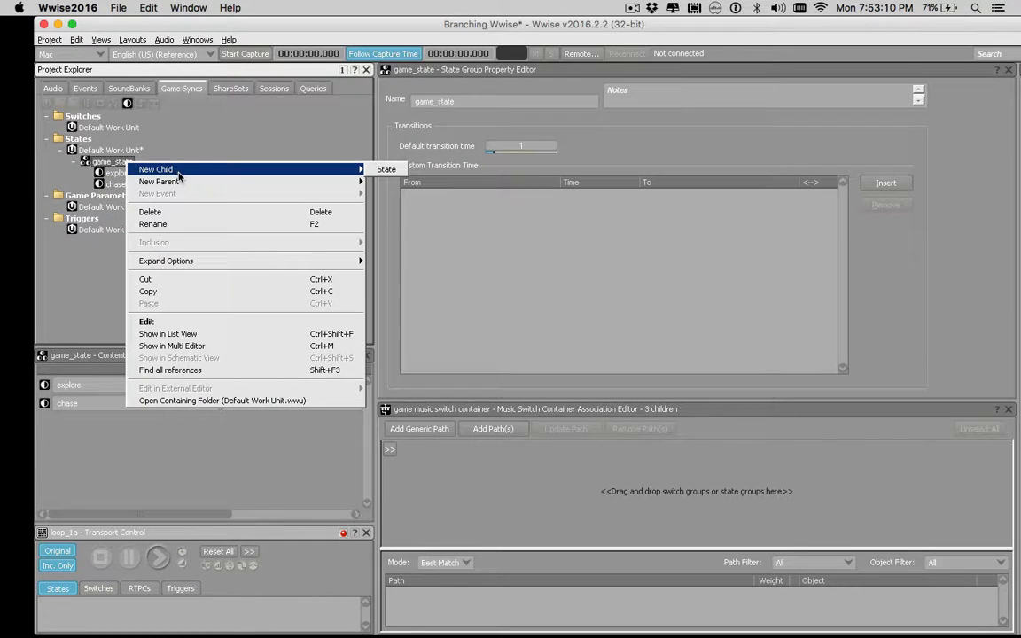
left_click(401, 170)
type("girl")
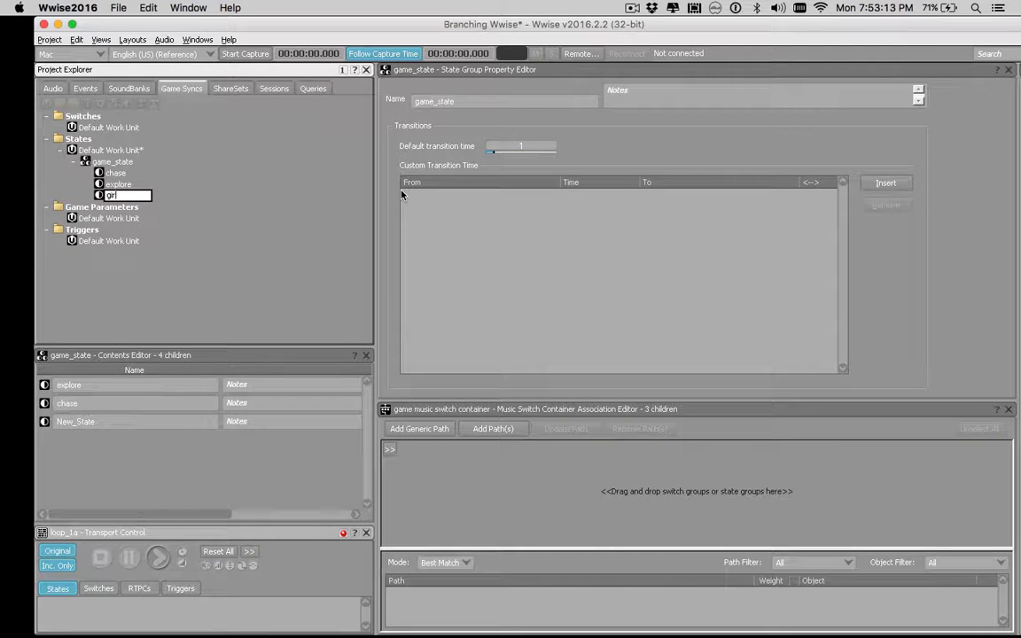
key("BackSpace")
key("BackSpace")
key("BackSpace")
type("fight")
key("Return")
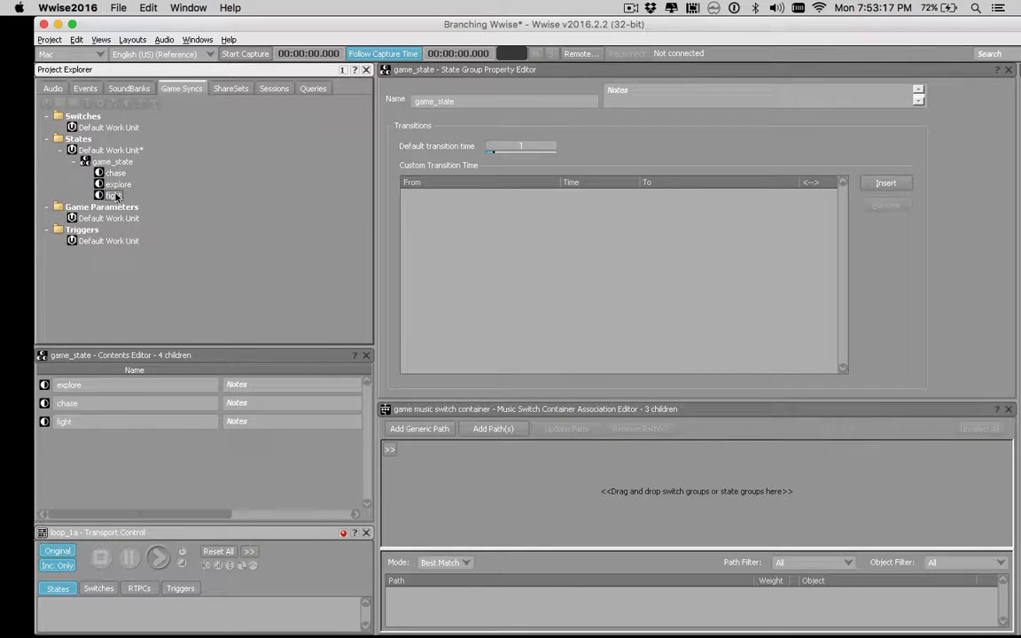
- Assign the game_state State Group to the game music switch container in its association editor
left_click(110, 167)
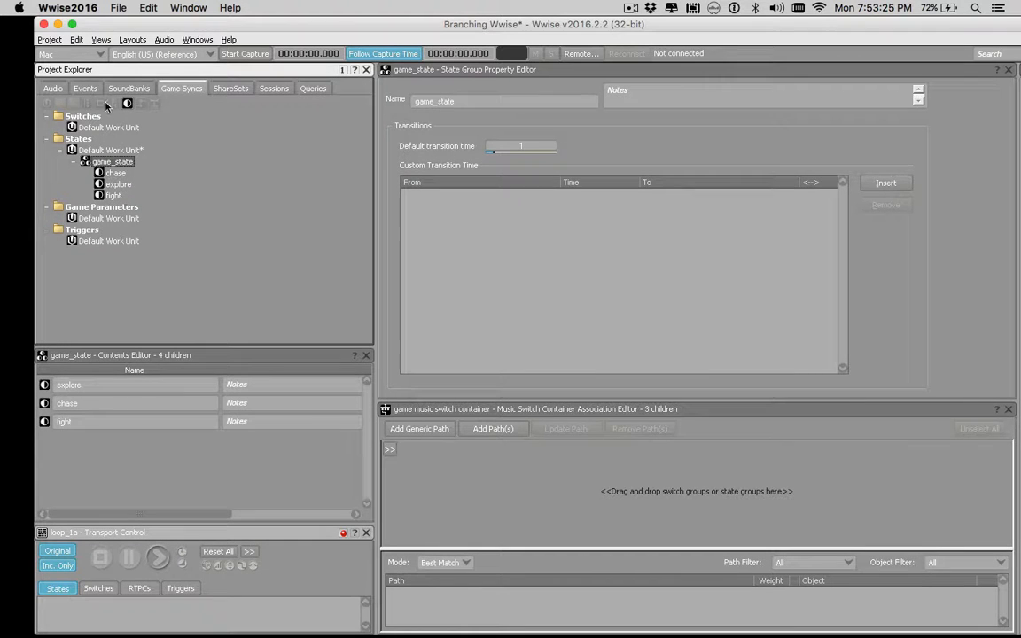
left_click(54, 89)
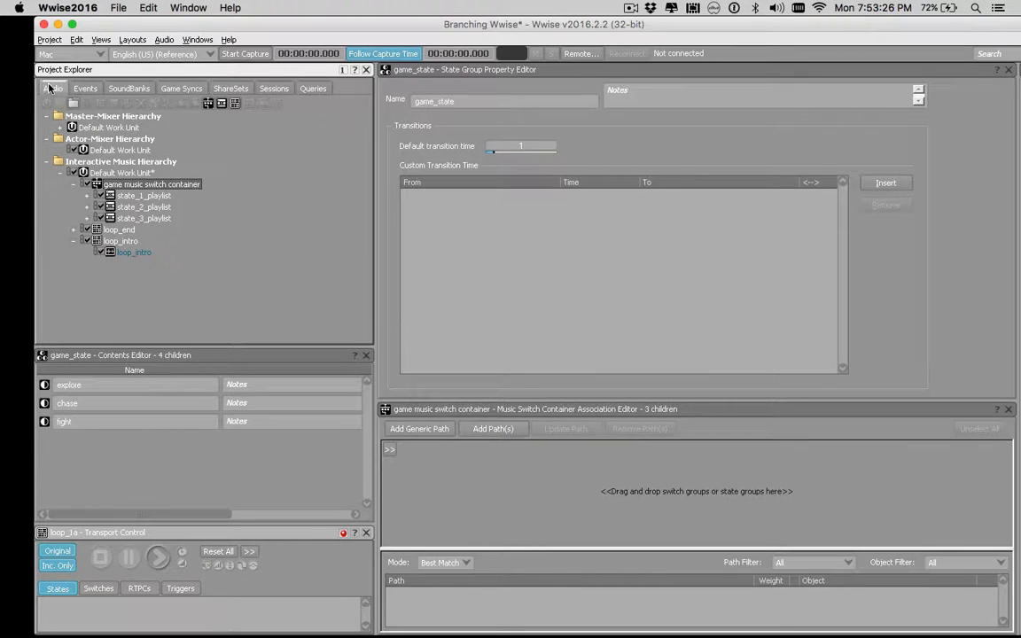
left_click(137, 194)
left_click(142, 184)
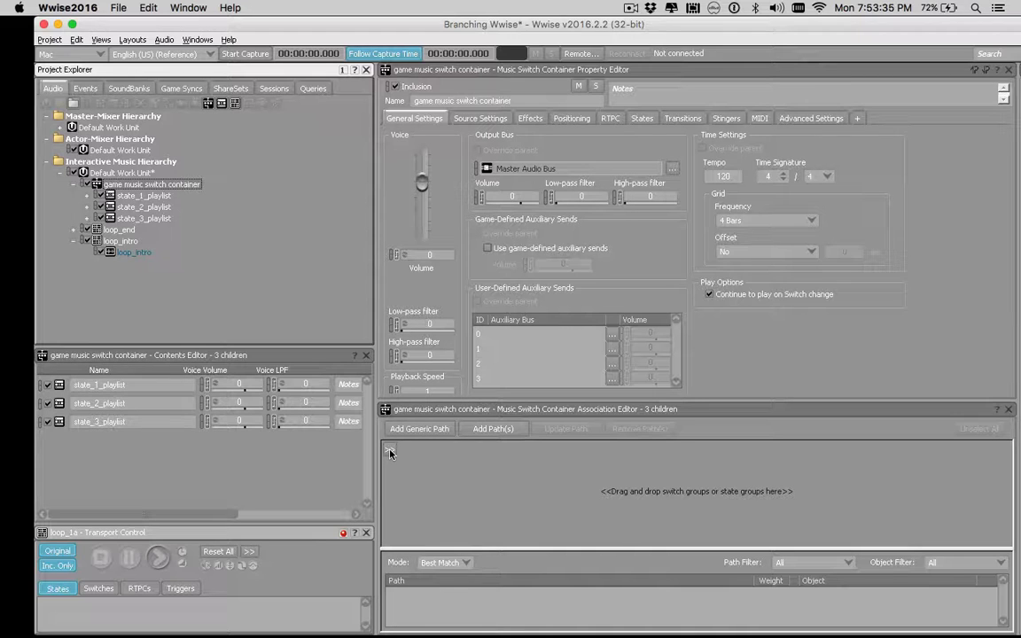
left_click(390, 452)
mouse_move(443, 462)
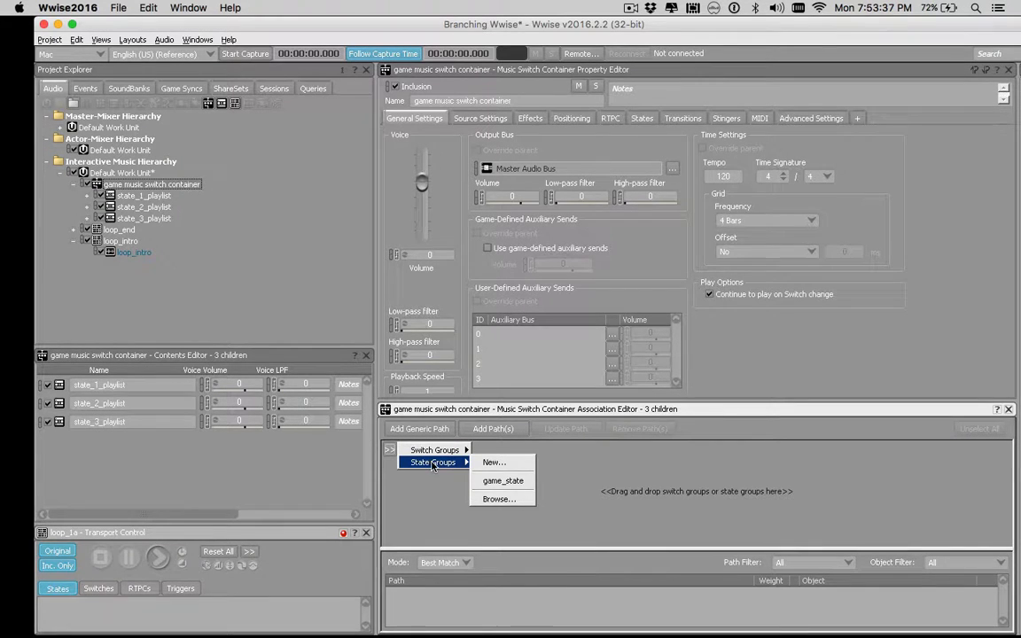
left_click(493, 482)
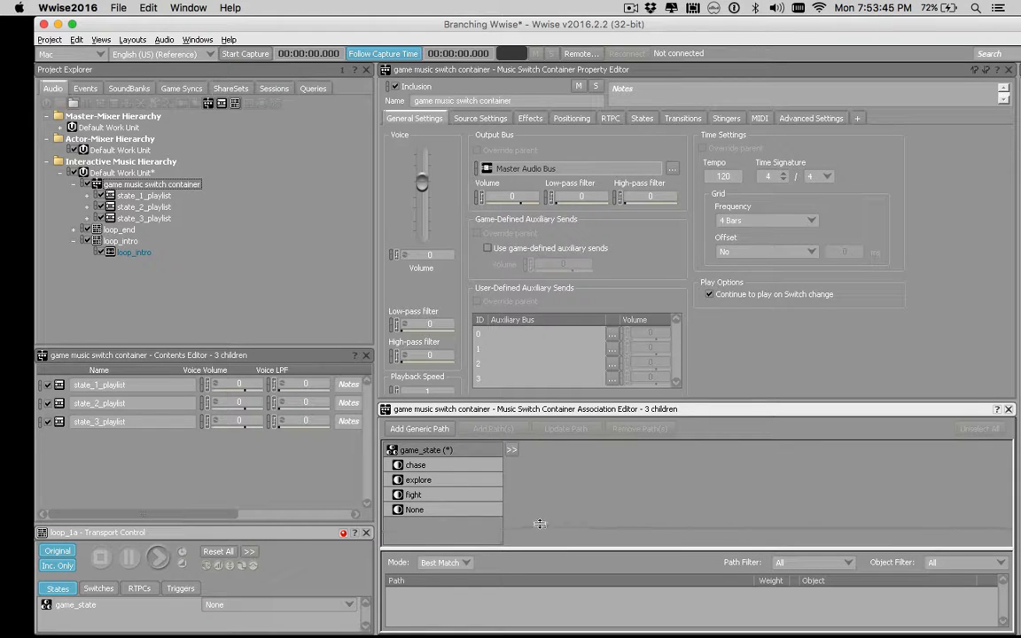
- Associate state_1_playlist with the explore state, state_2_playlist with chase, and state_3_playlist with fight
left_click_drag(539, 524, 537, 495)
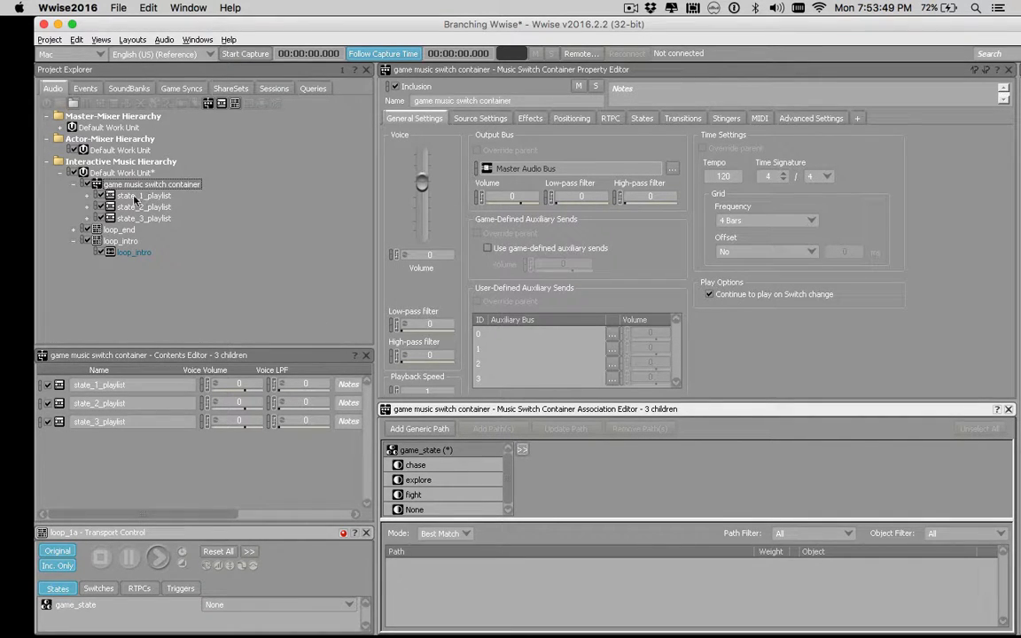
left_click_drag(111, 195, 426, 485)
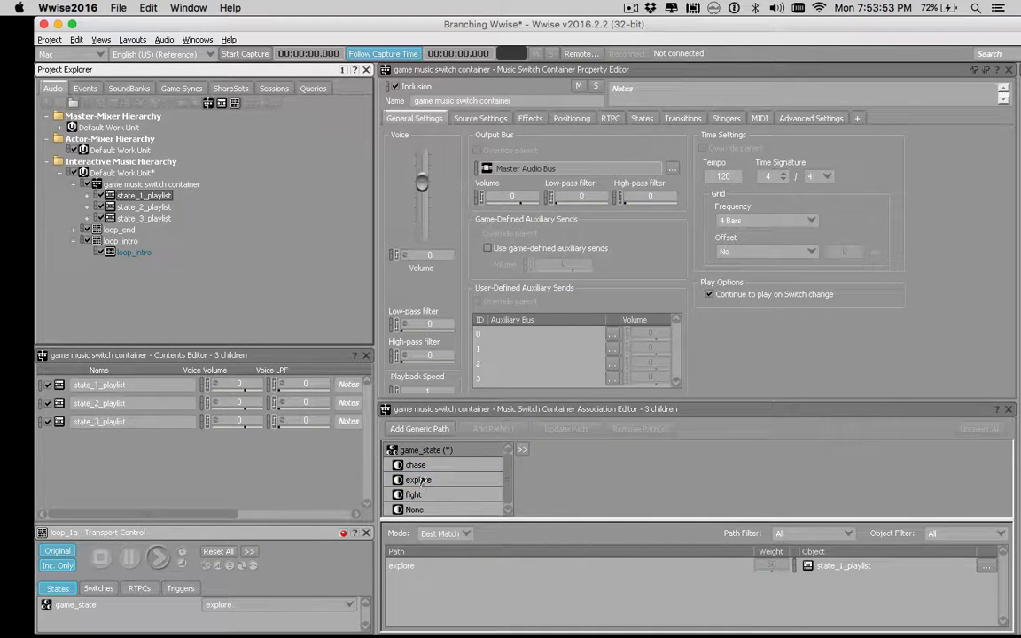
left_click_drag(106, 206, 416, 464)
left_click_drag(111, 219, 416, 497)
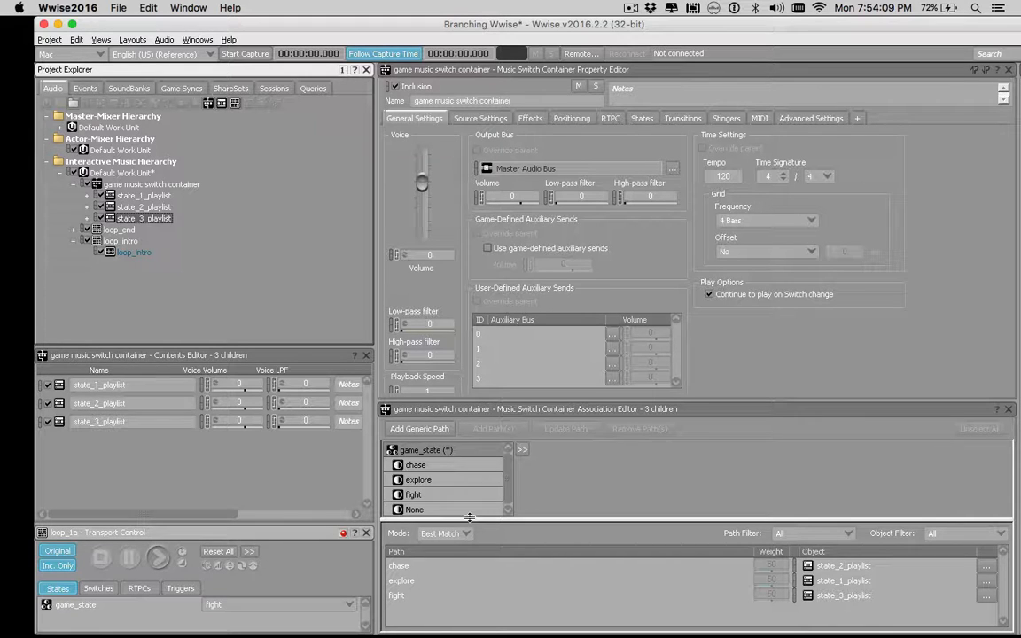
left_click_drag(470, 519, 470, 525)
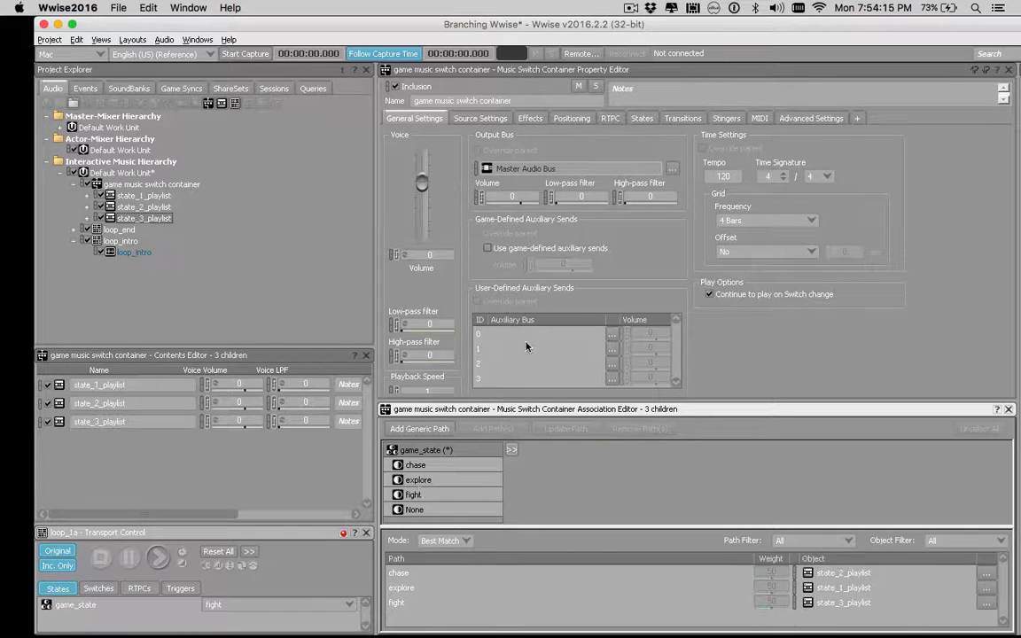
- Examine the exit source options of the switch container's default Any-to-Any transition and the entry and exit cues of the loop_1a segment
left_click(166, 185)
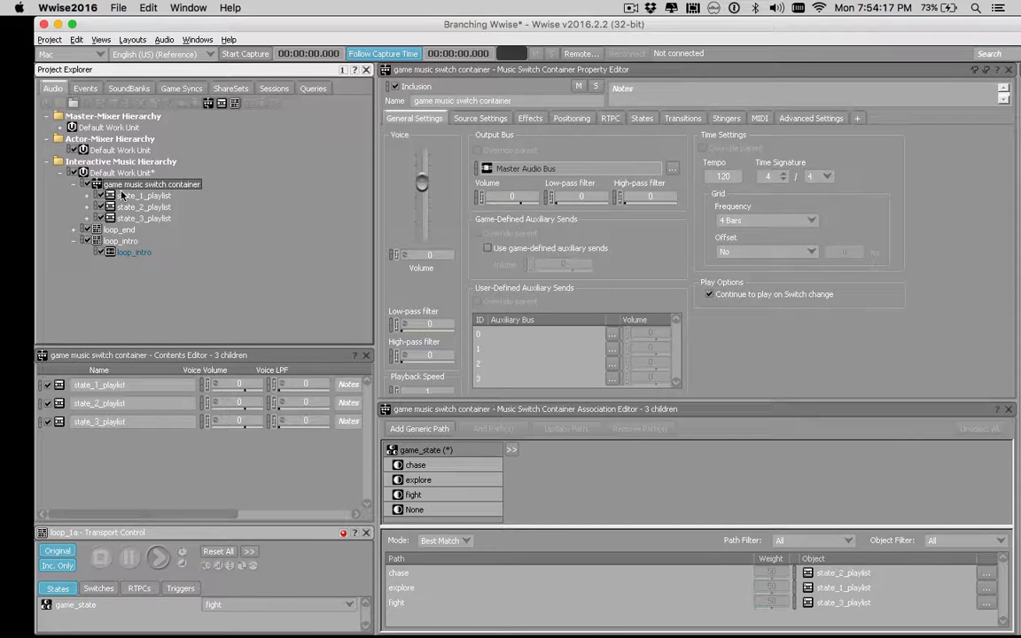
left_click(683, 118)
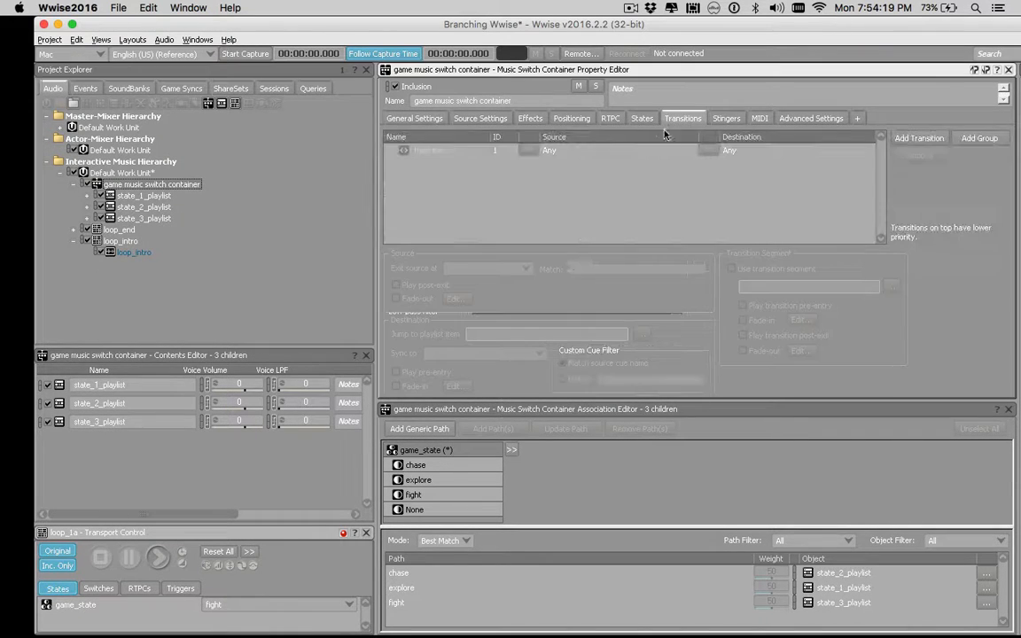
left_click(579, 153)
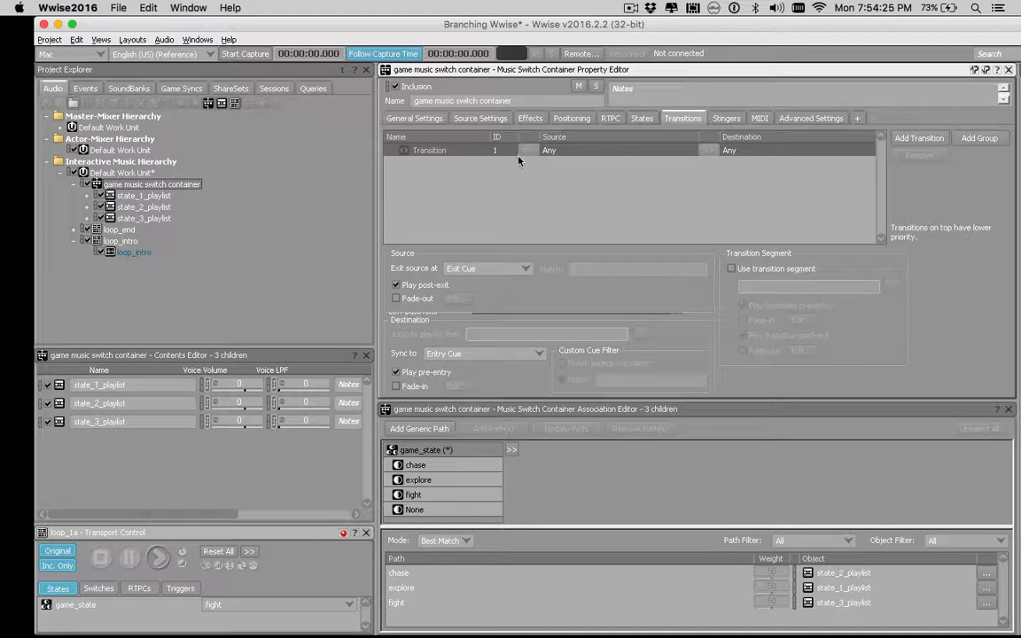
left_click(460, 270)
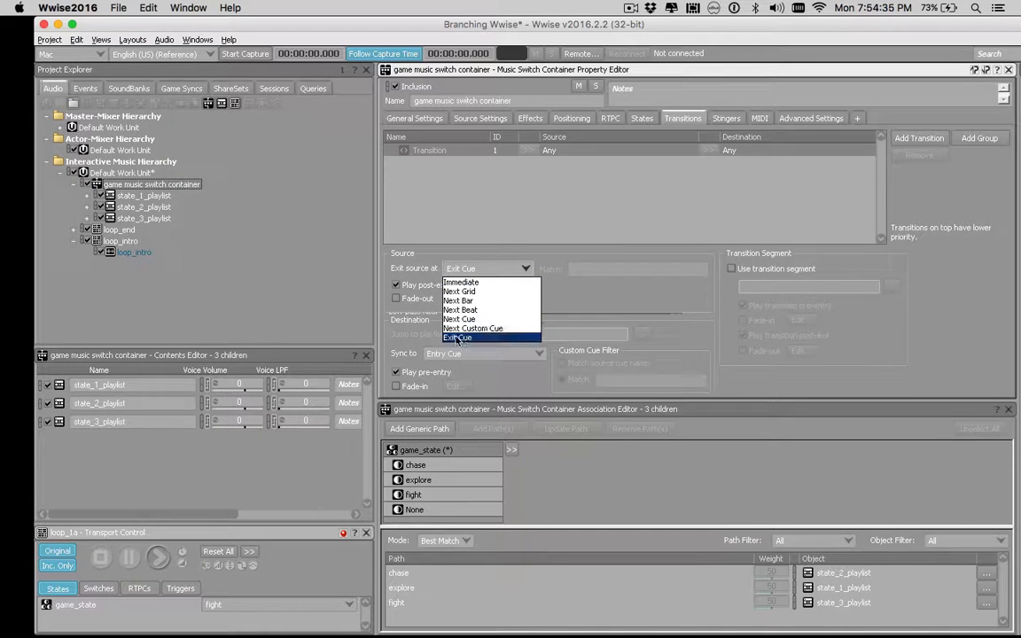
left_click(425, 269)
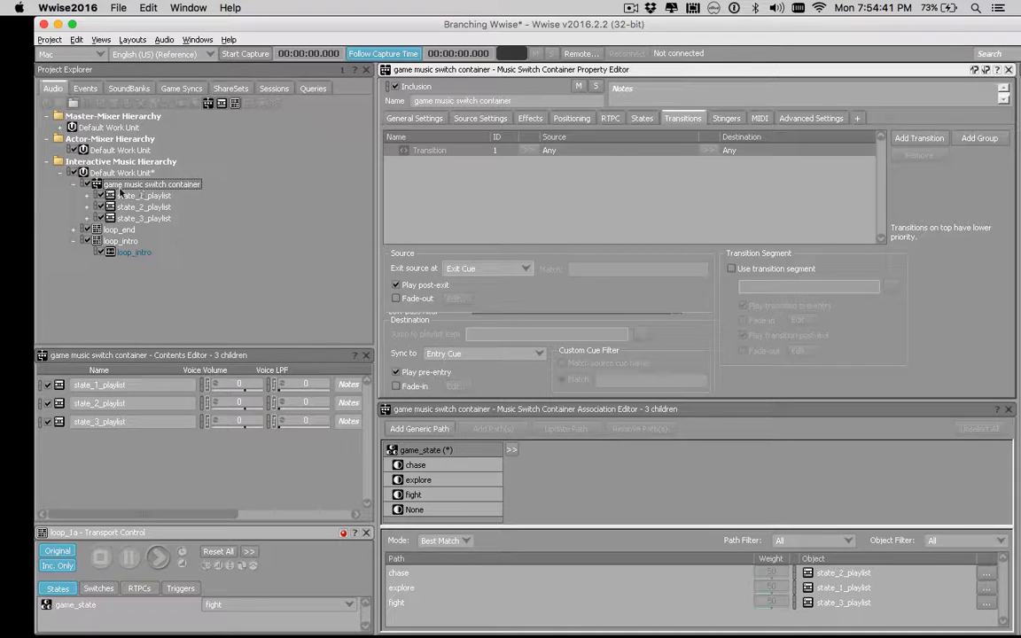
left_click(88, 195)
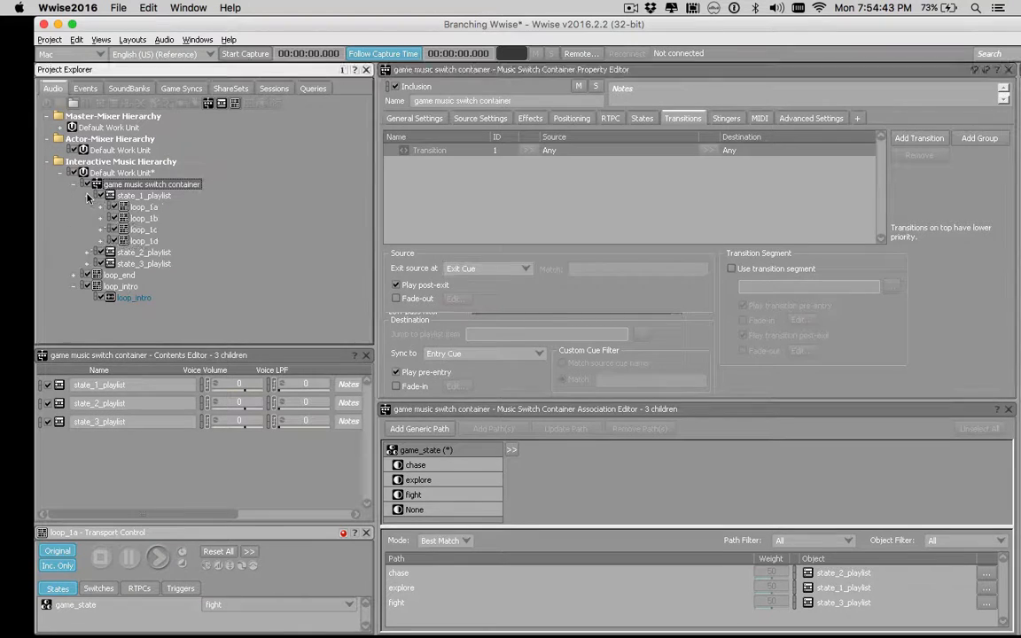
left_click(137, 208)
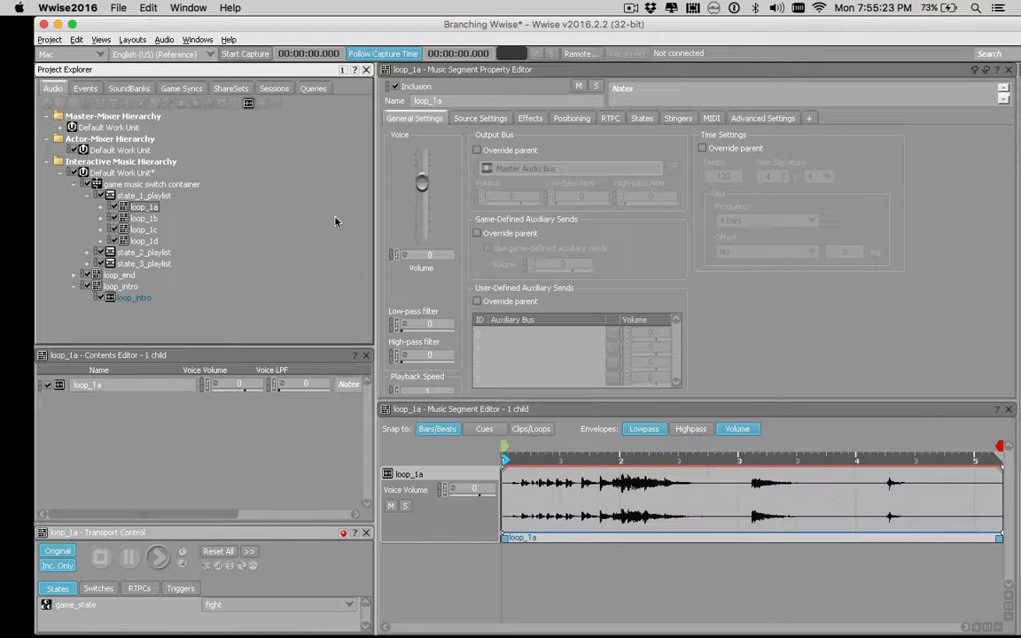
- Add a transition to the game music switch container with Nothing as source and state_1_playlist as destination
left_click(148, 184)
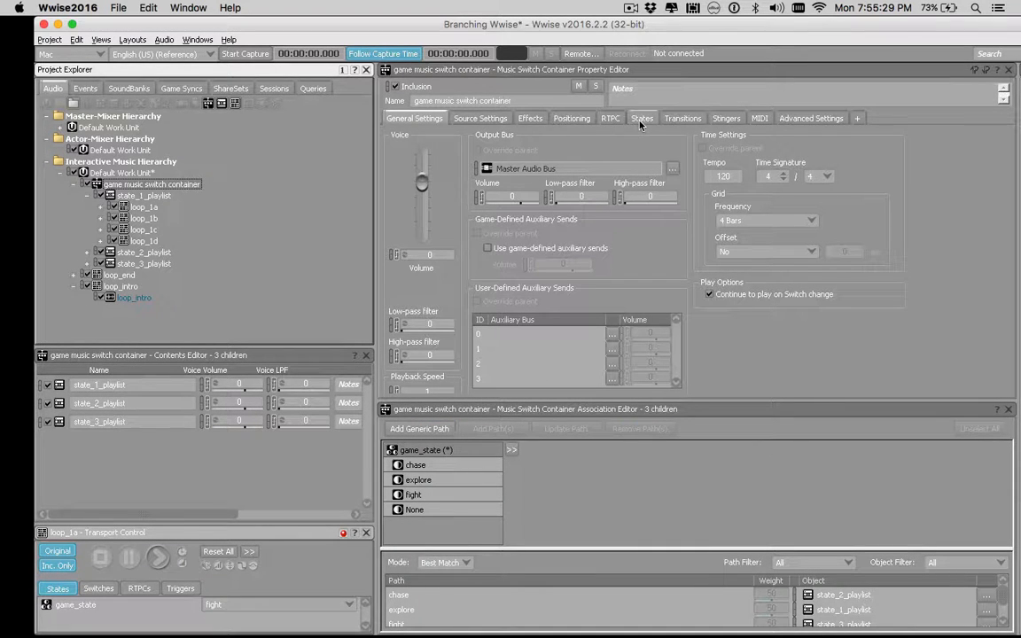
left_click(683, 118)
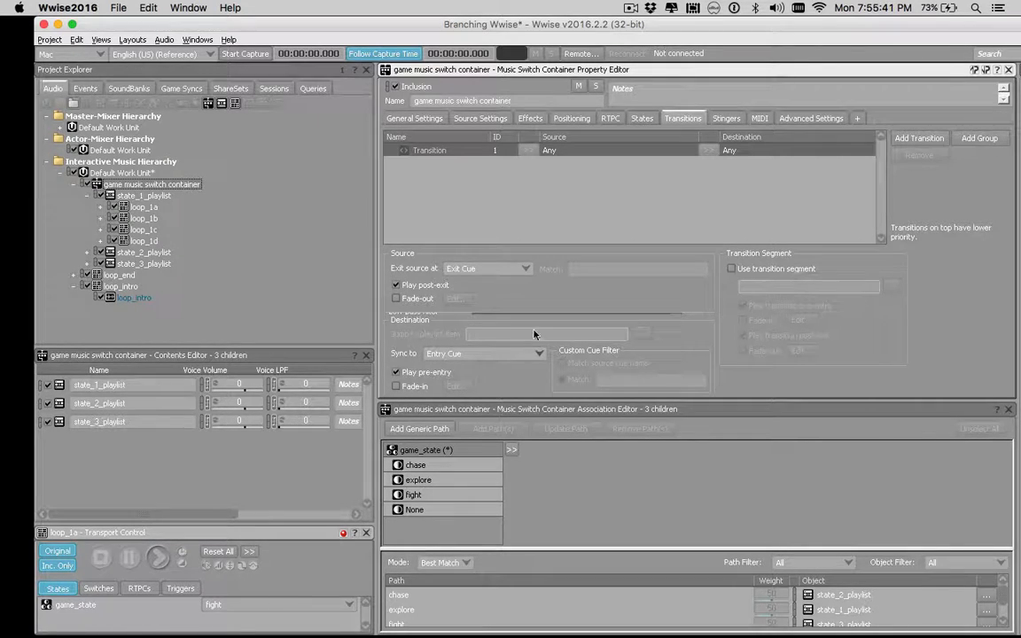
left_click(919, 138)
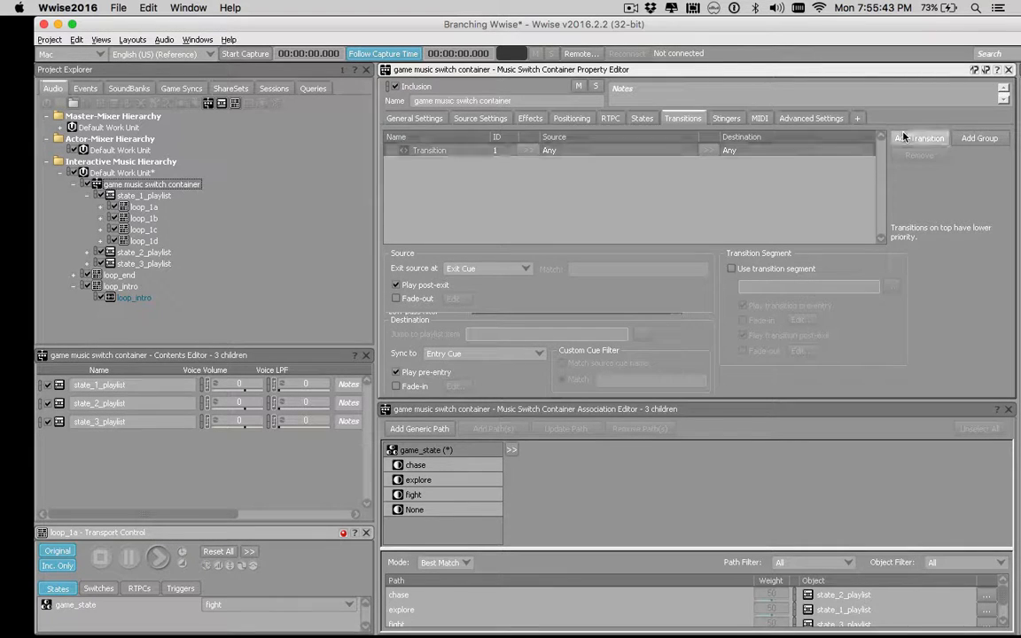
left_click(550, 163)
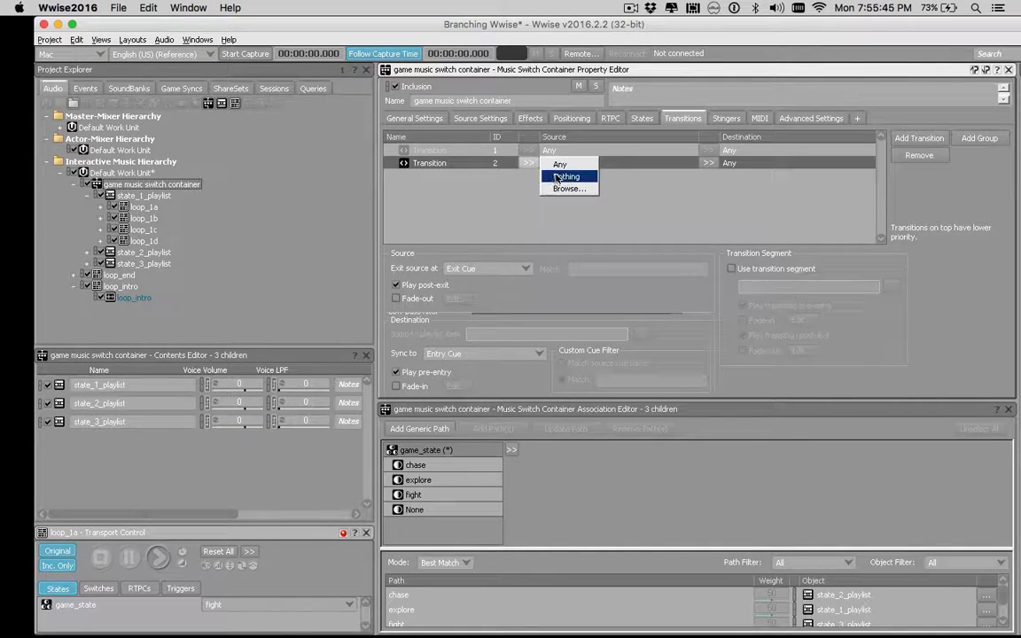
left_click(566, 175)
left_click(708, 163)
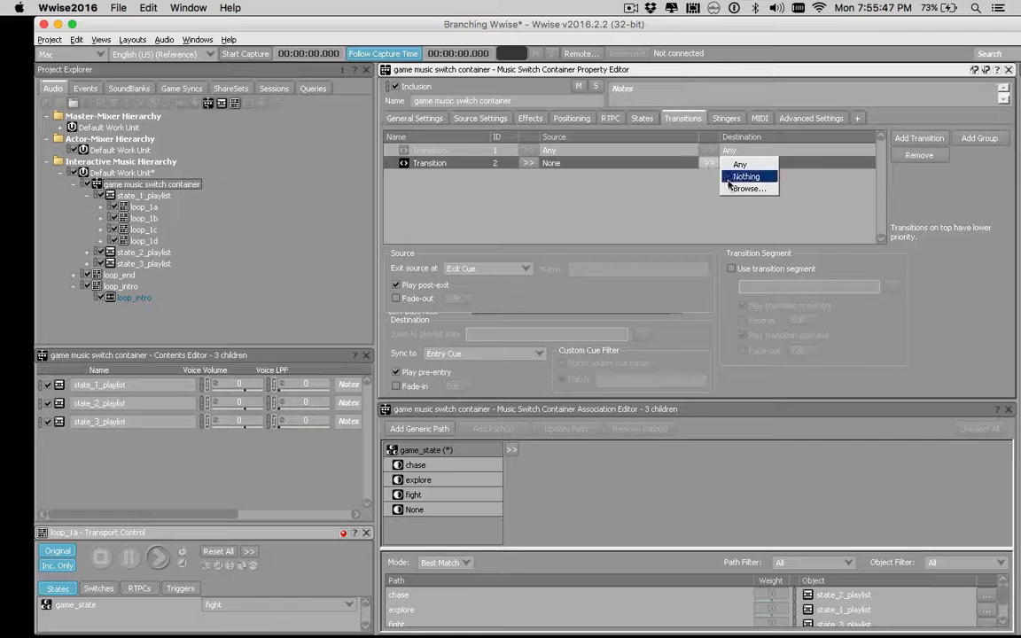
left_click(743, 189)
double_click(460, 166)
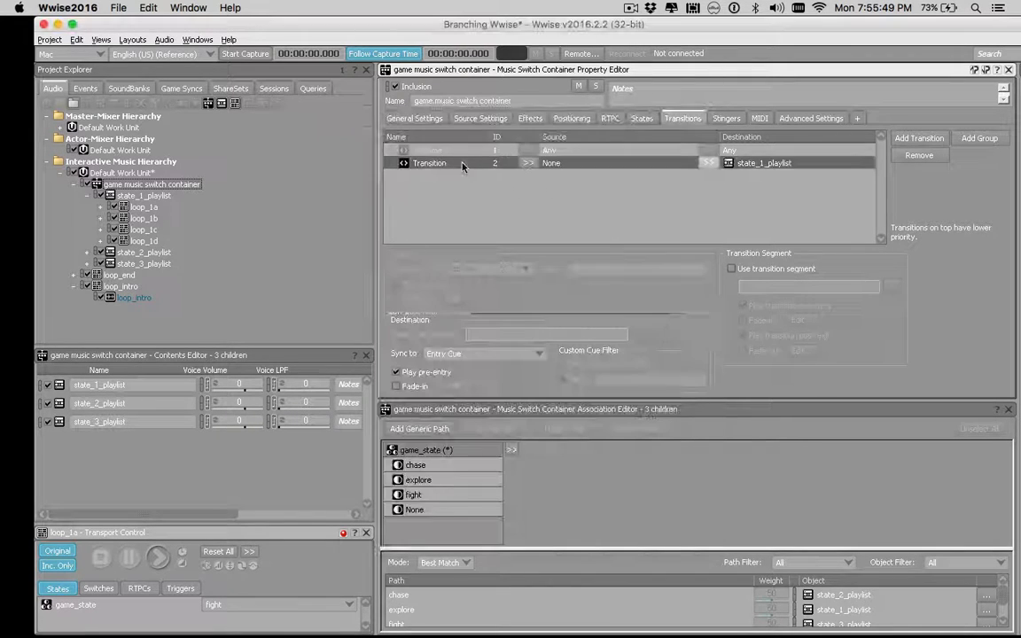
- Add another transition to the container with state_3_playlist as source and Nothing as destination
left_click(913, 140)
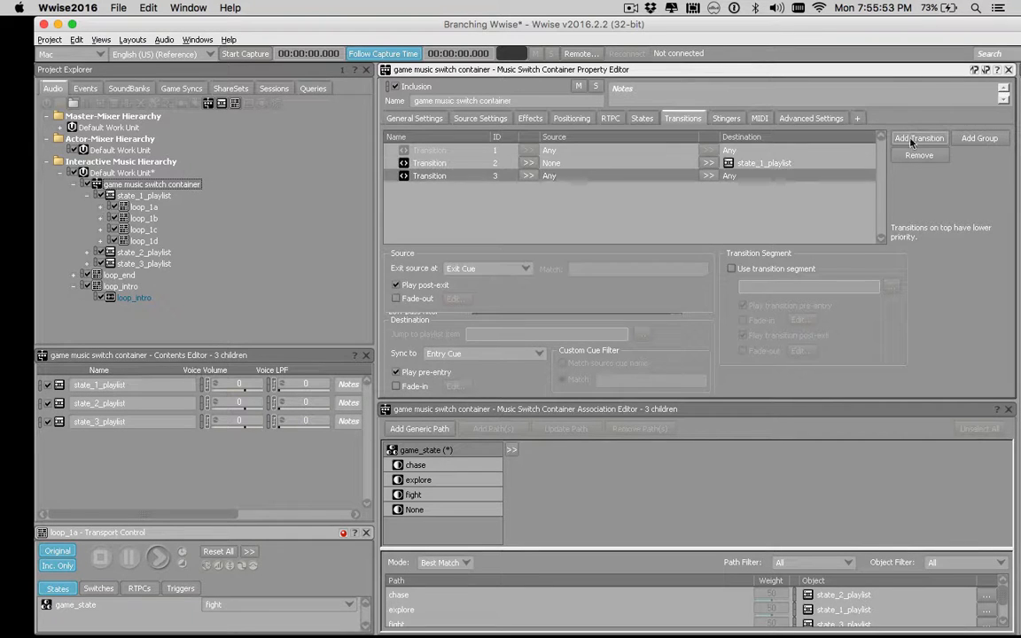
left_click(529, 176)
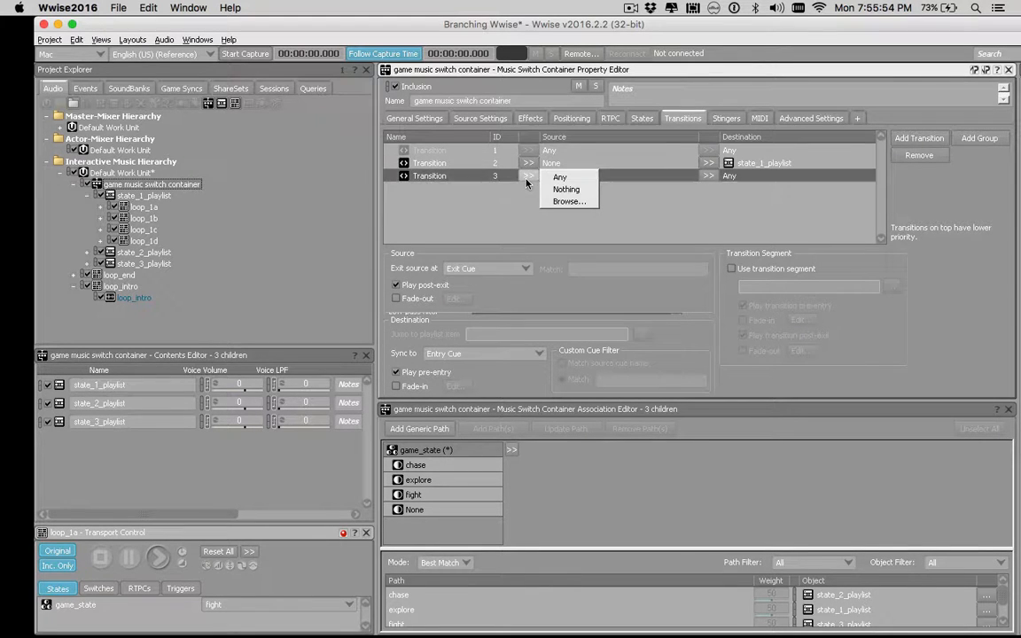
left_click(569, 201)
double_click(467, 187)
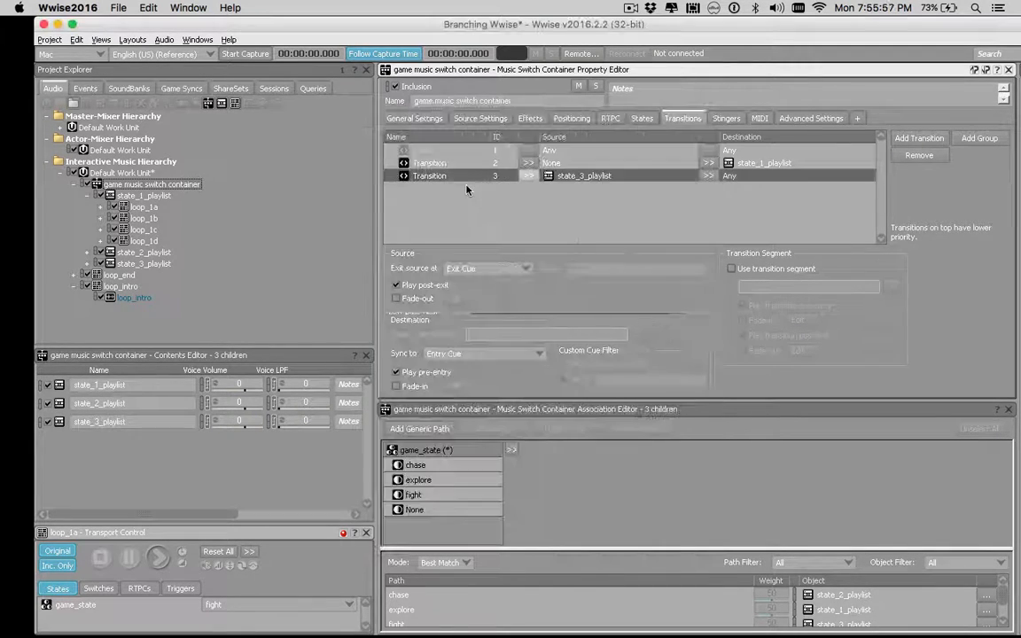
left_click(708, 176)
left_click(743, 189)
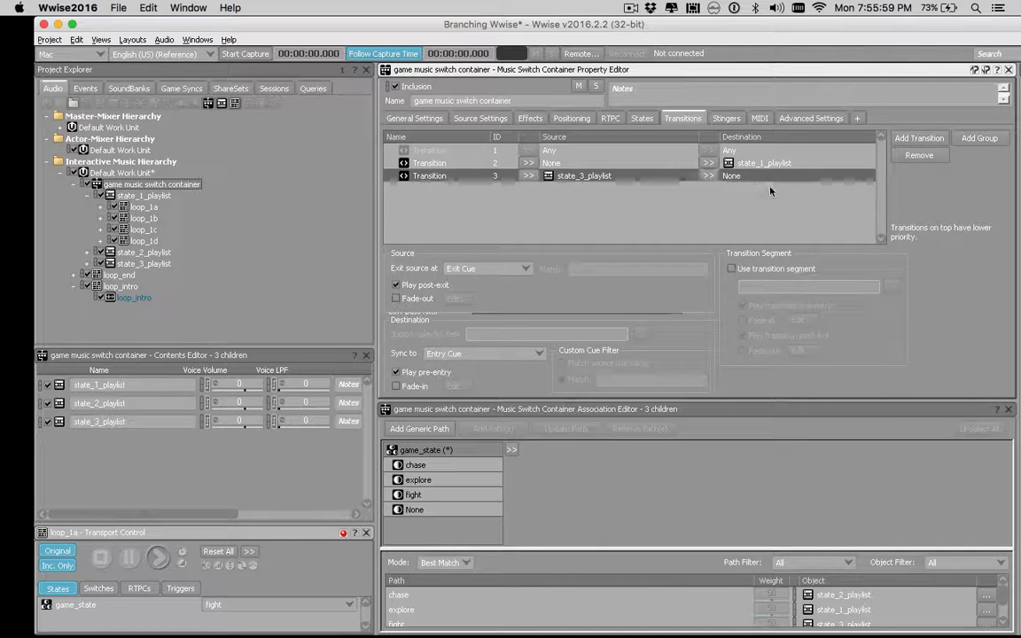
- Enable a transition segment on the None to state_1_playlist transition and assign loop_intro to it
left_click(802, 163)
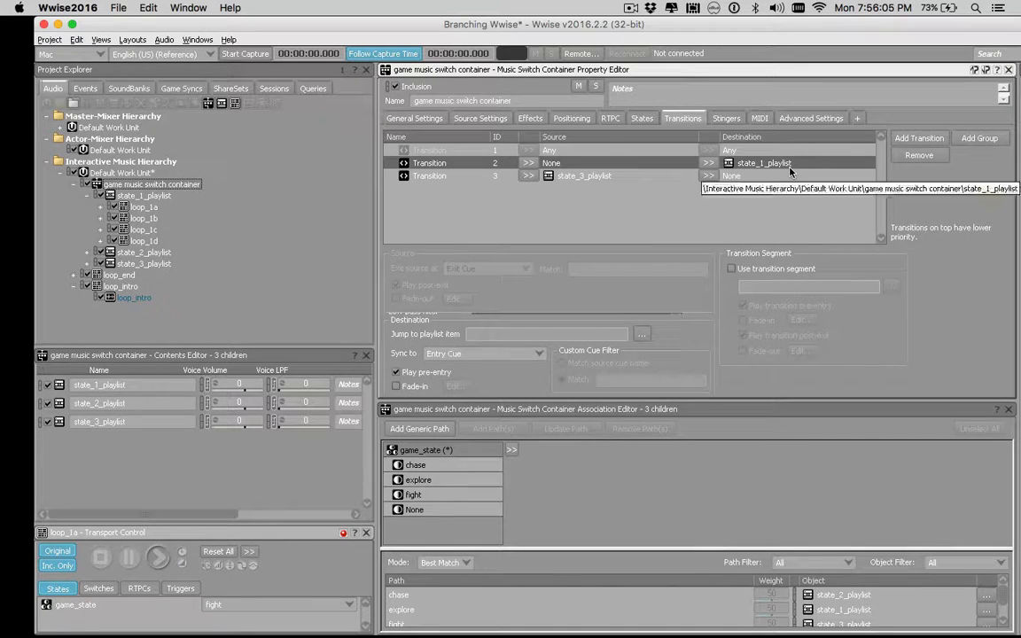
left_click(732, 269)
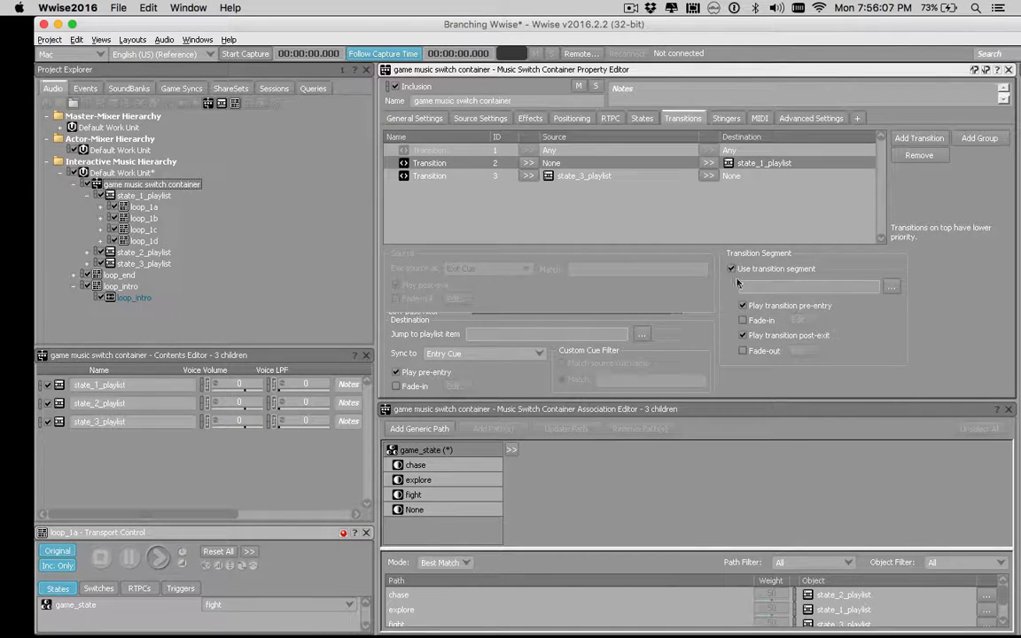
left_click(892, 286)
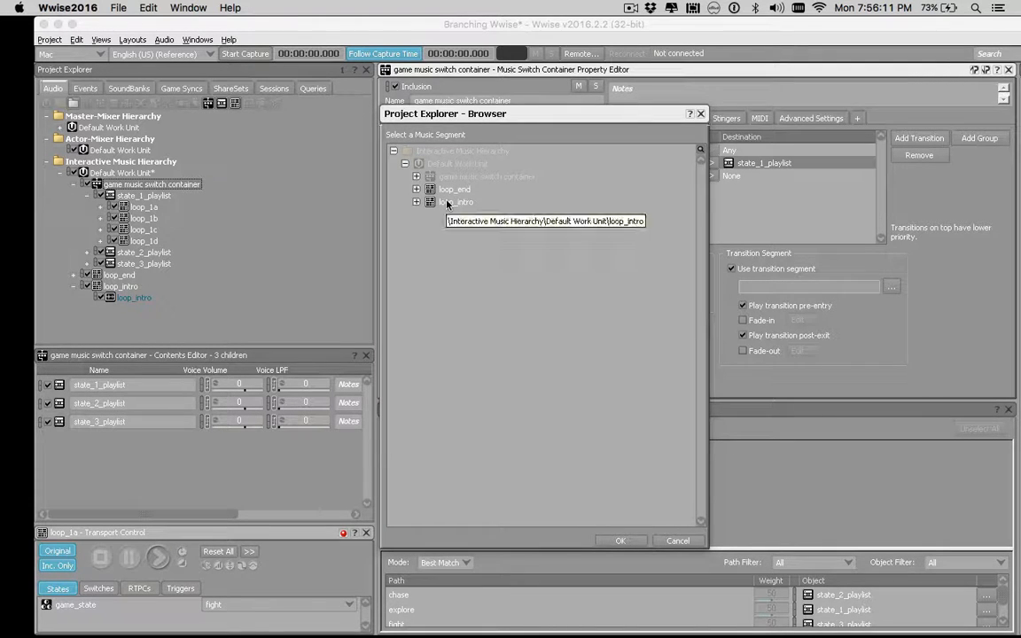
double_click(447, 203)
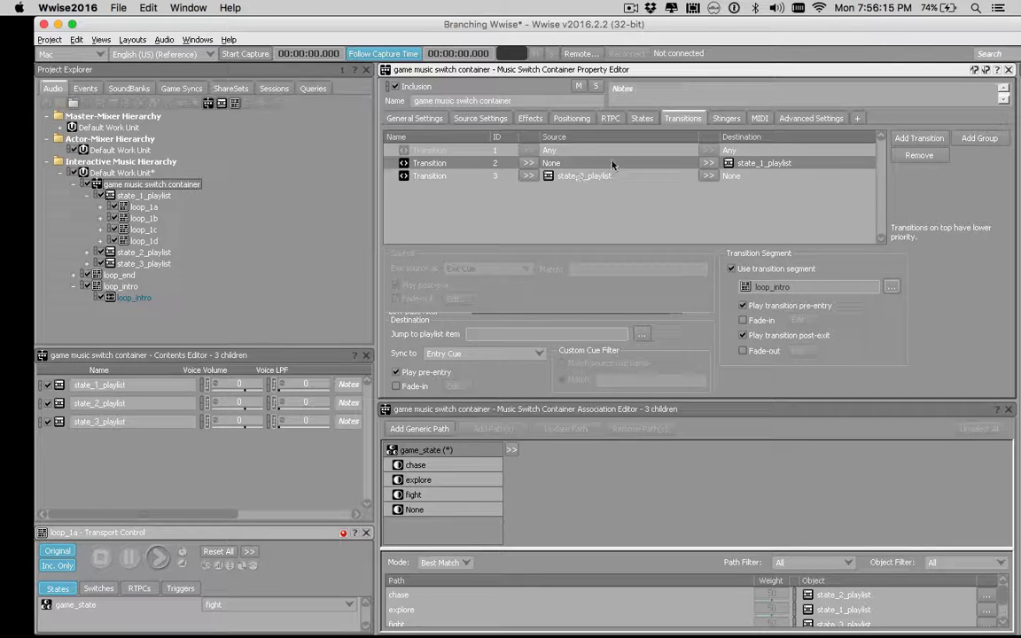
- Enable a transition segment on the state_3_playlist to None transition and assign loop_end to it
left_click(562, 176)
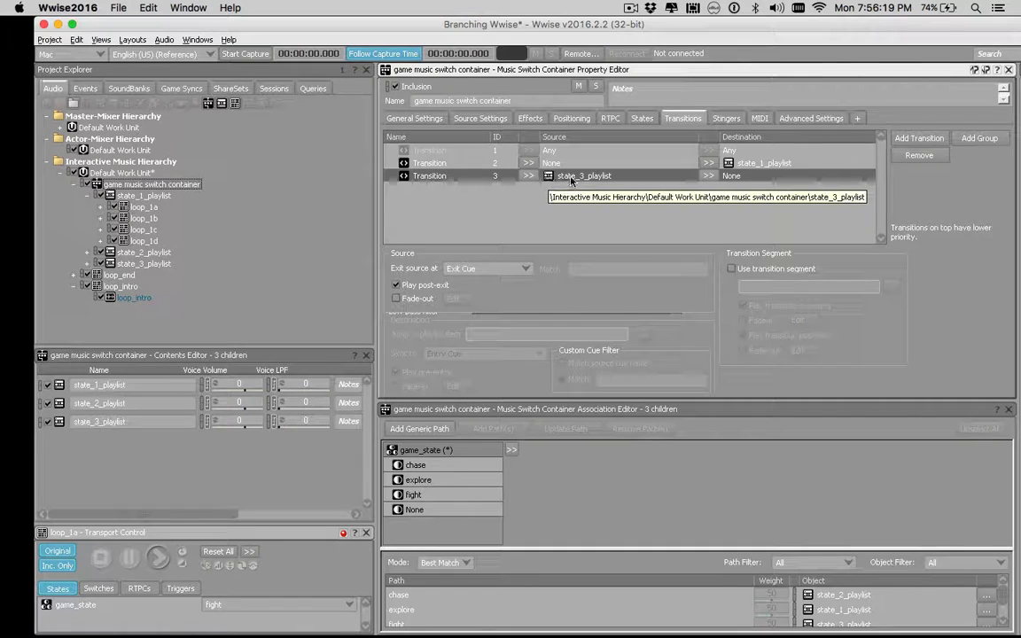
left_click(733, 270)
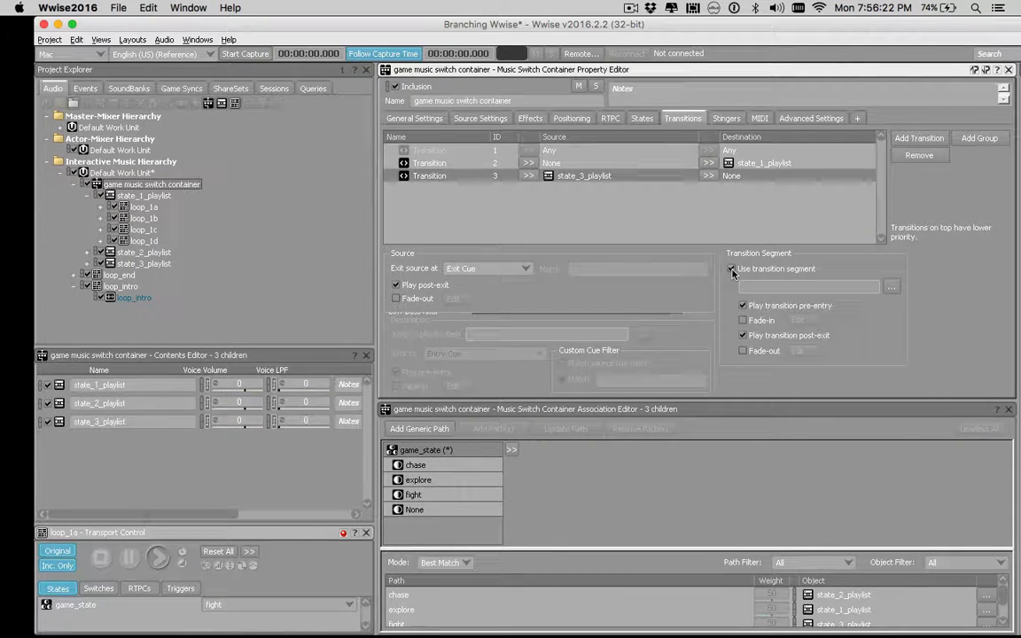
left_click(889, 287)
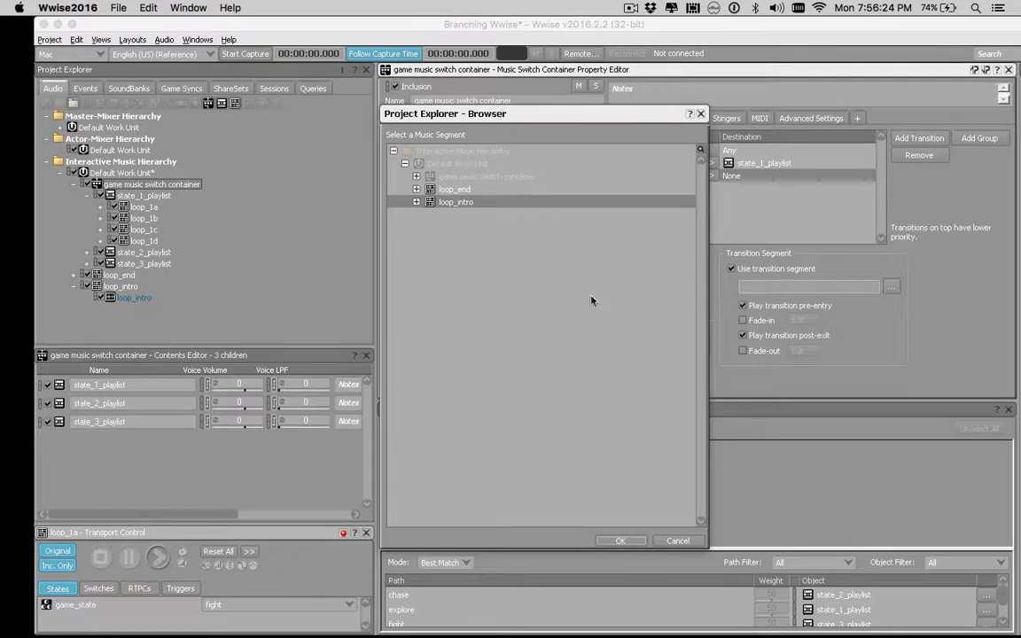
left_click(416, 190)
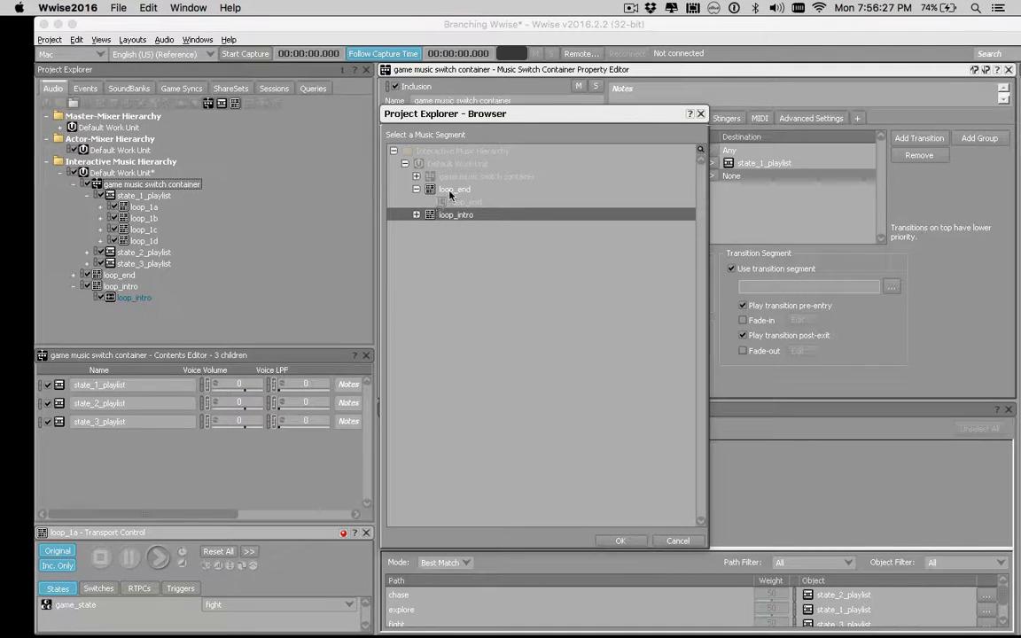
double_click(450, 193)
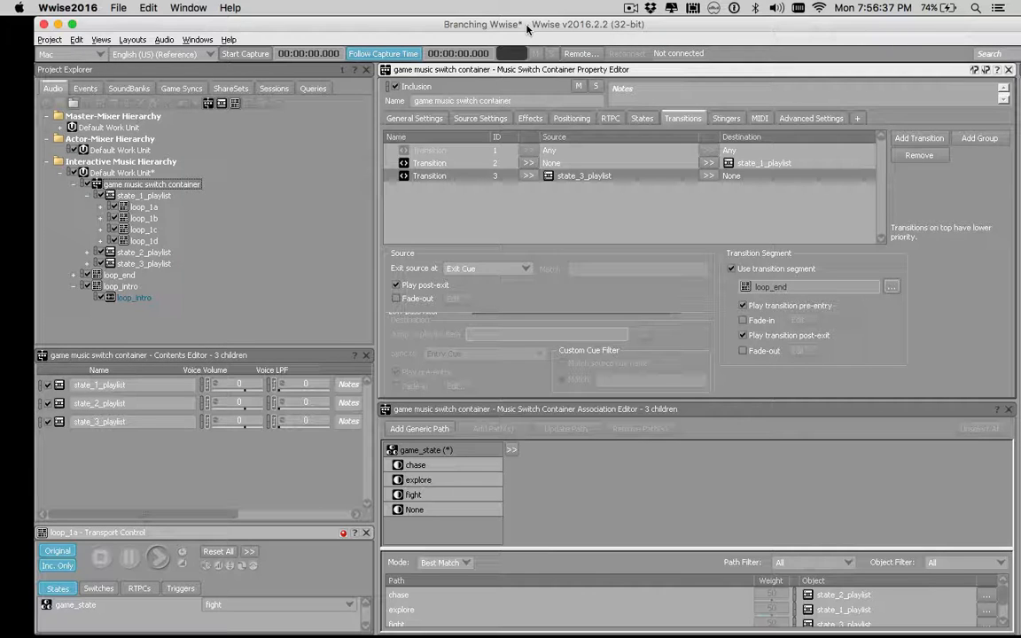
- Save the project, and load the game music switch container into an enlarged Transport Control
key("super+s")
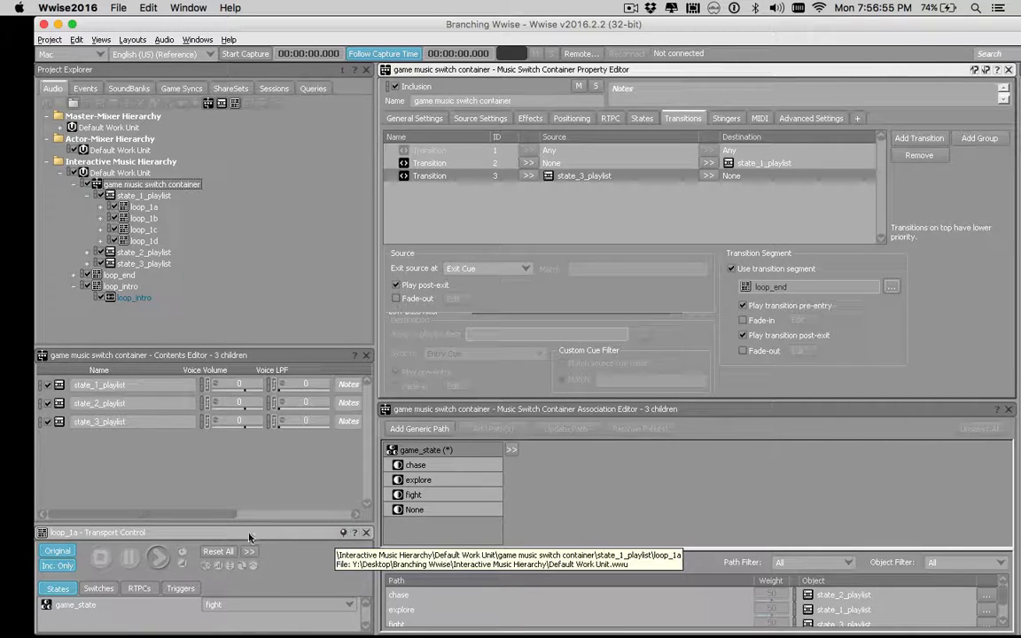
left_click(120, 193)
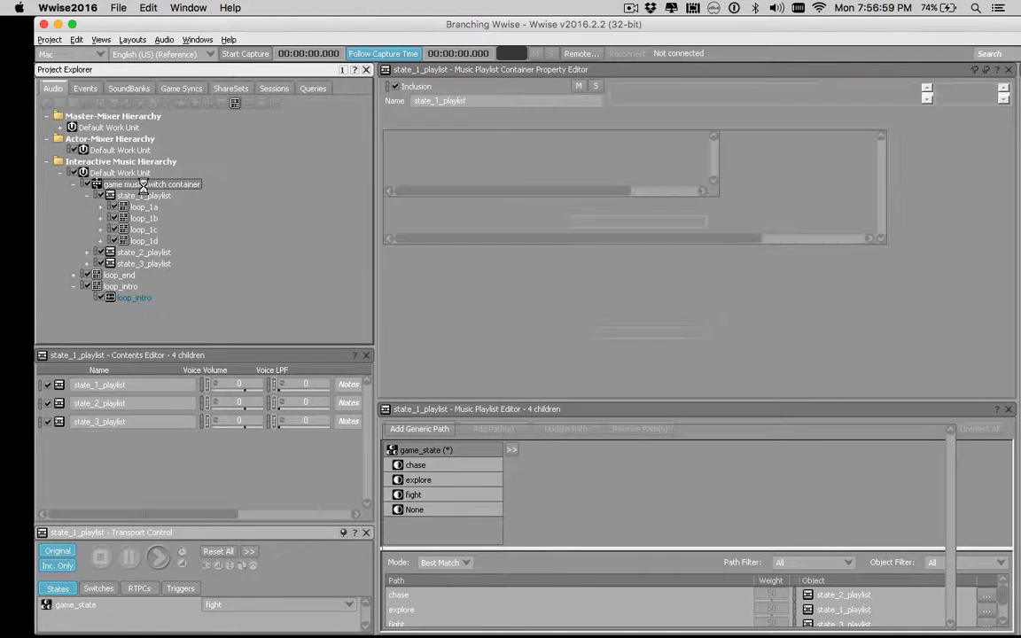
left_click(144, 185)
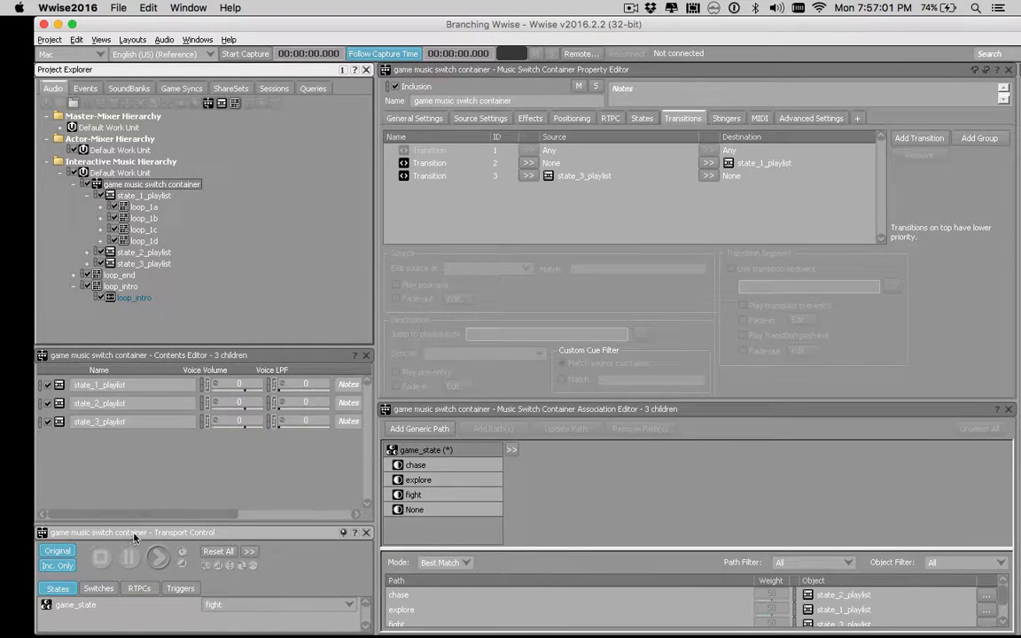
left_click_drag(168, 524, 171, 467)
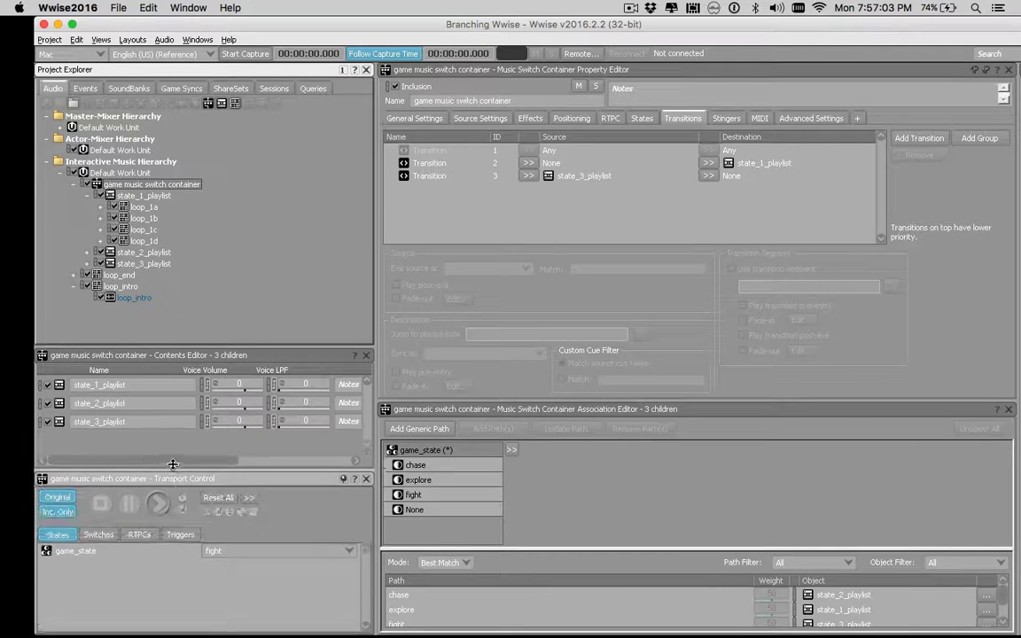
- Set game_state to None and start playback of the game music switch container
left_click(211, 546)
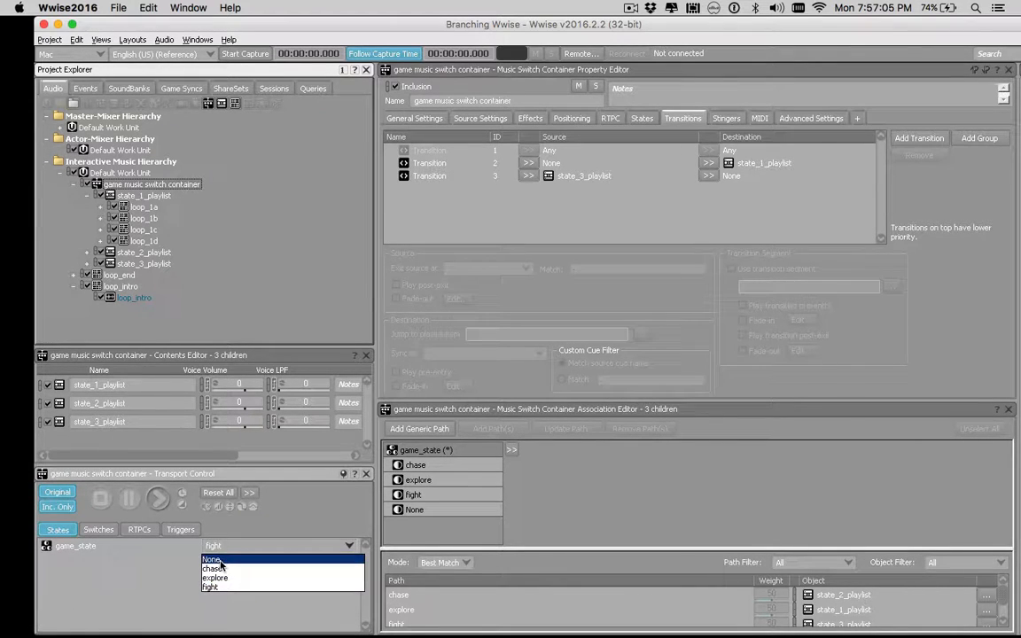
left_click(219, 561)
left_click(159, 499)
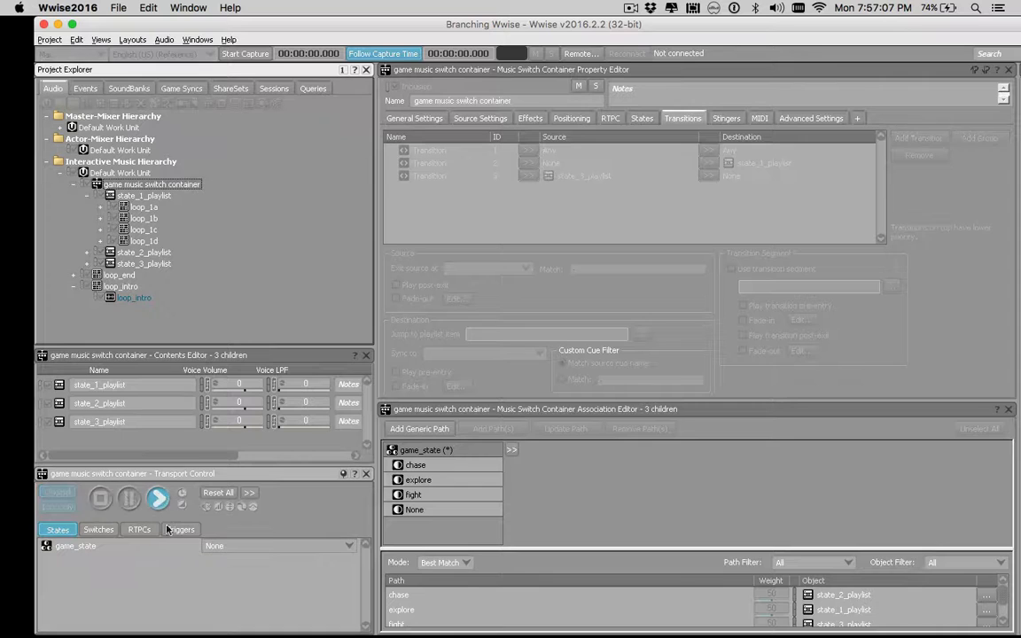
- Audition the state changes during playback by switching game_state to explore, chase and fight in turn
left_click(203, 548)
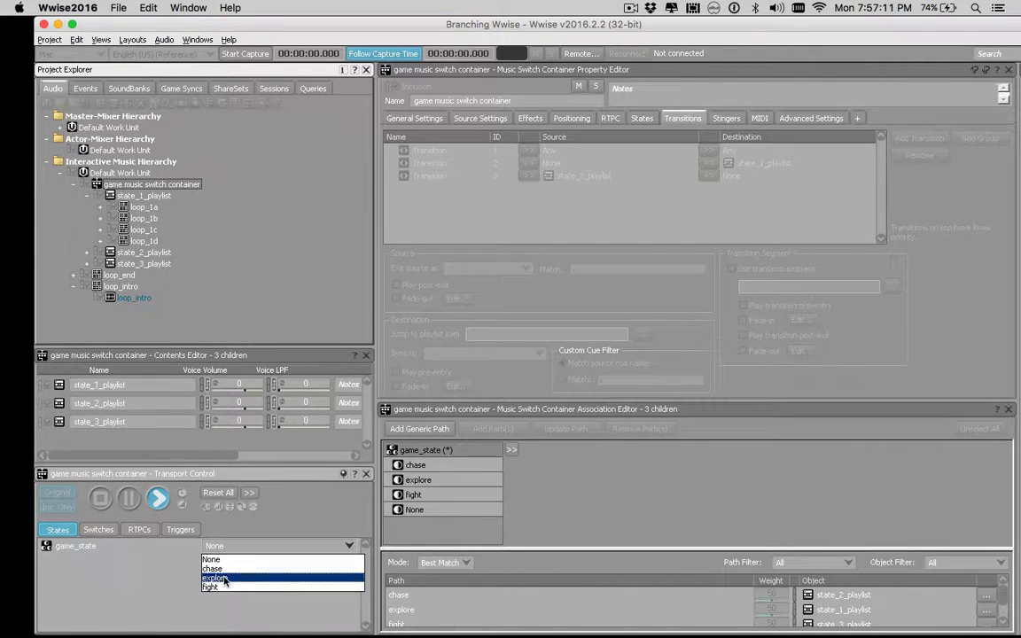
left_click(221, 578)
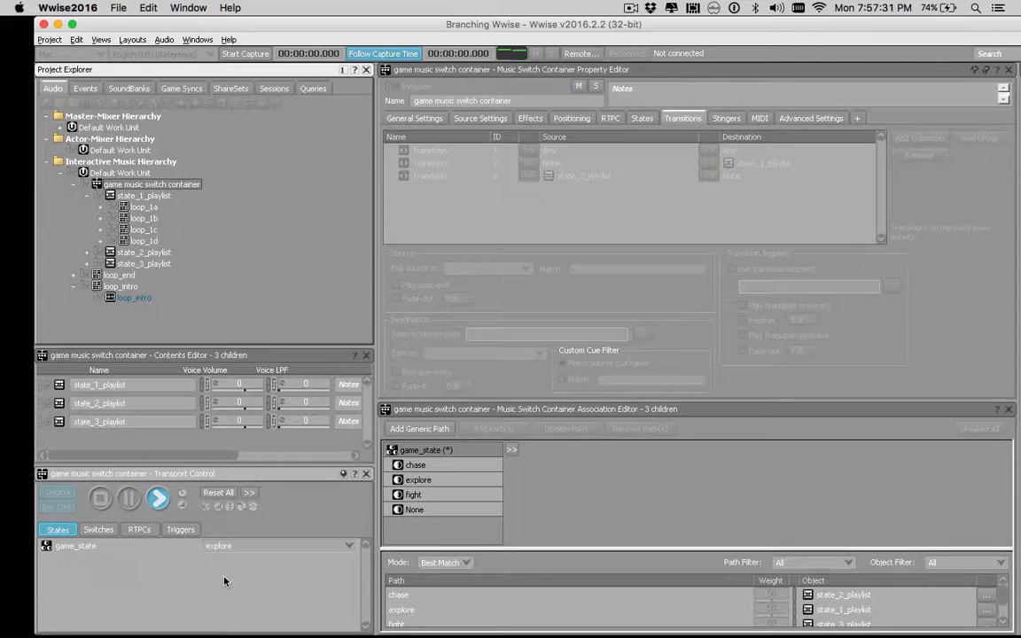
left_click(261, 548)
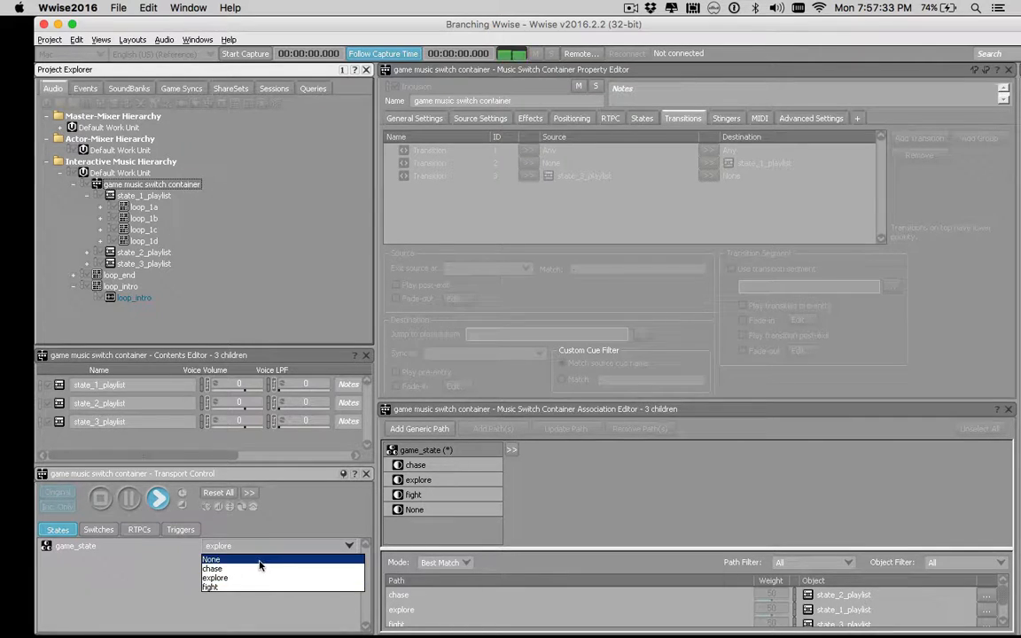
left_click(257, 569)
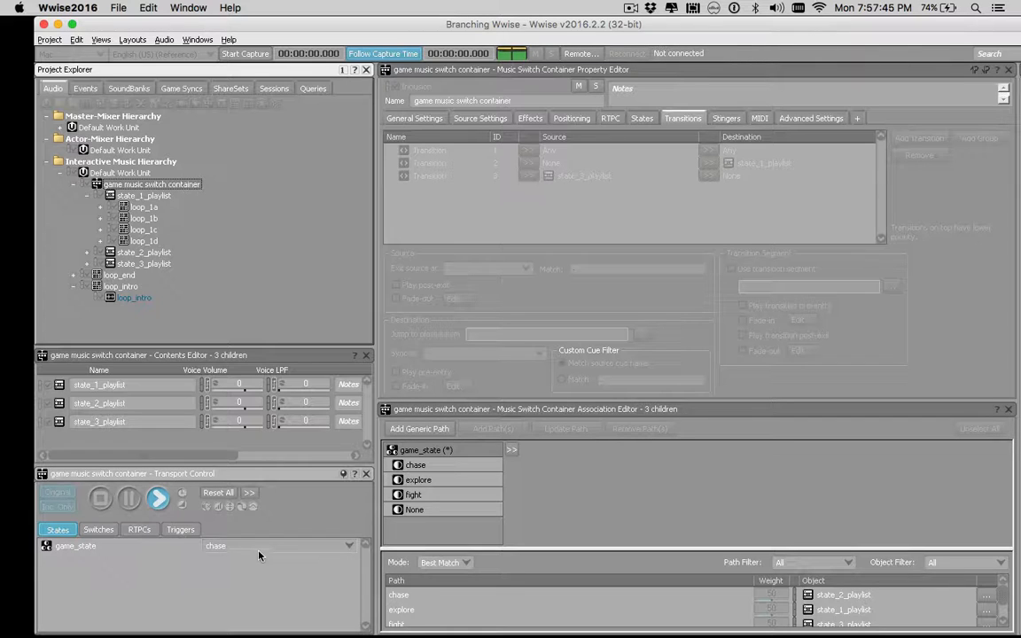
left_click(264, 547)
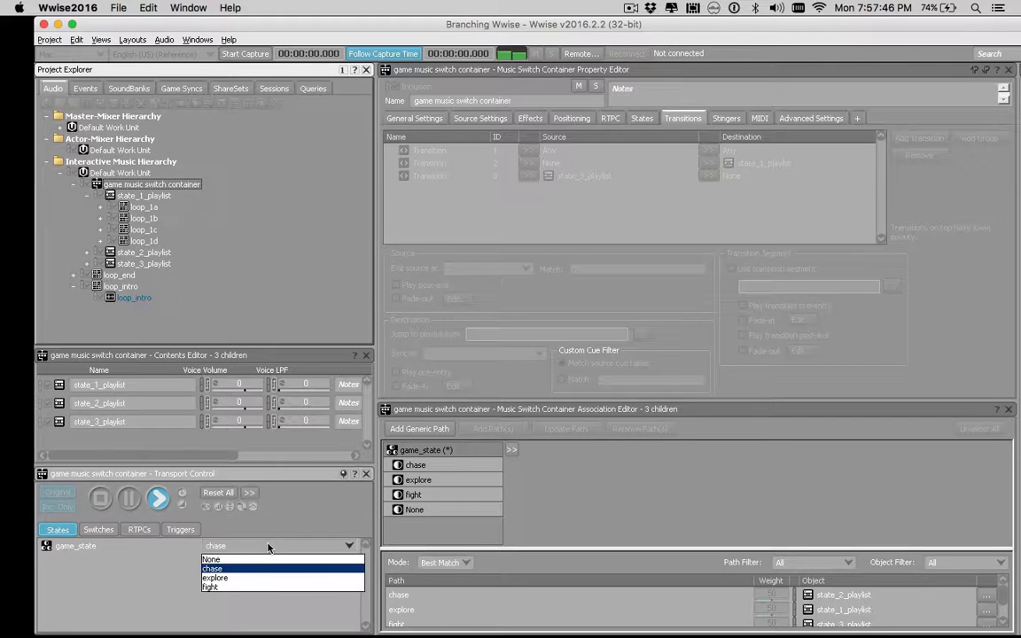
left_click(249, 588)
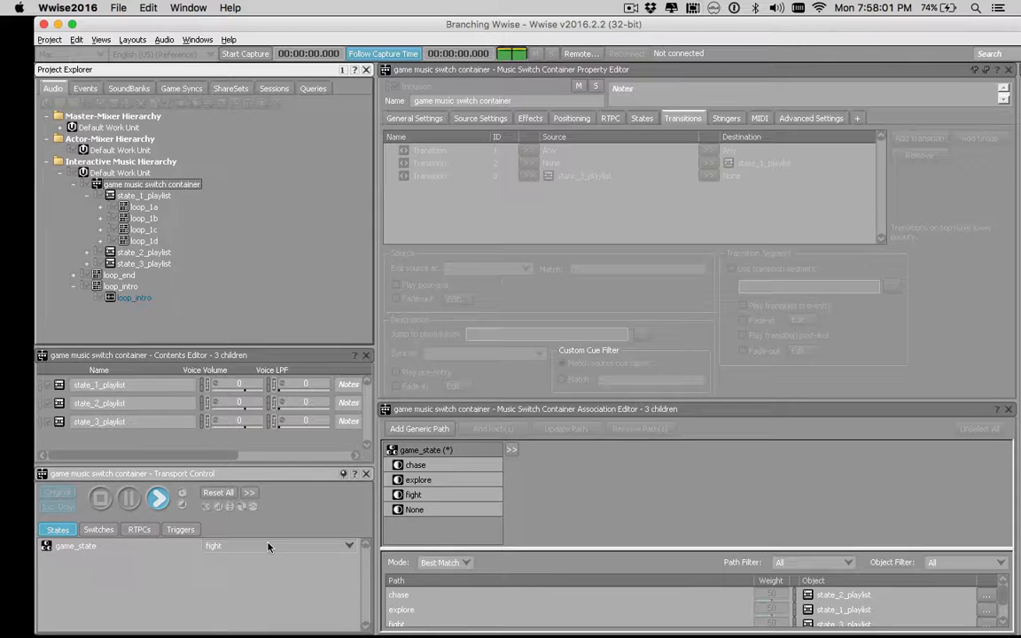
- Switch game_state back to None to audition the ending transition, and stop playback
left_click(267, 546)
left_click(242, 562)
left_click(101, 499)
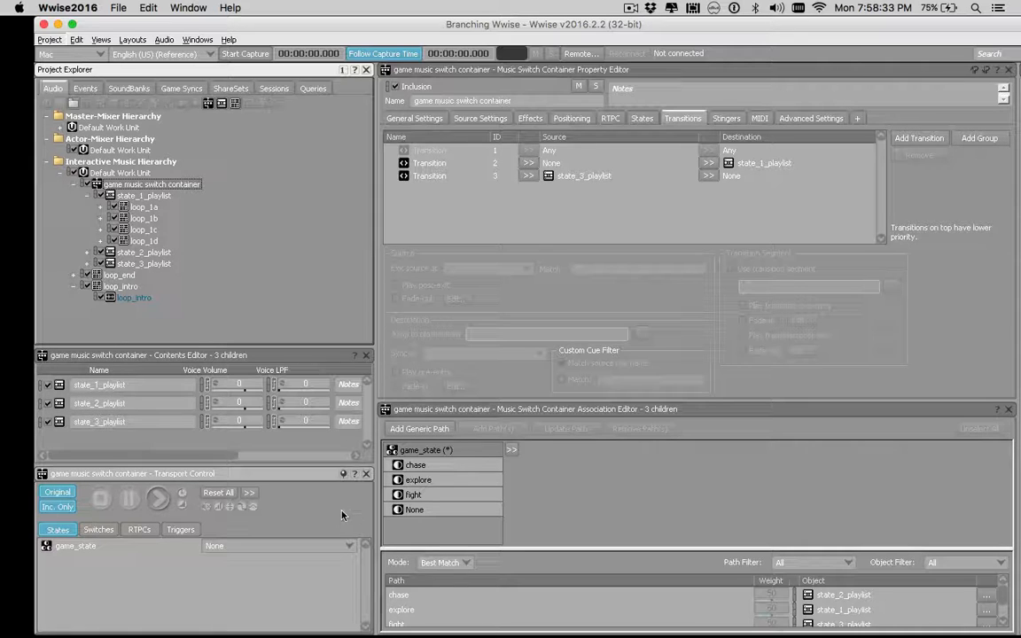
left_click(630, 8)
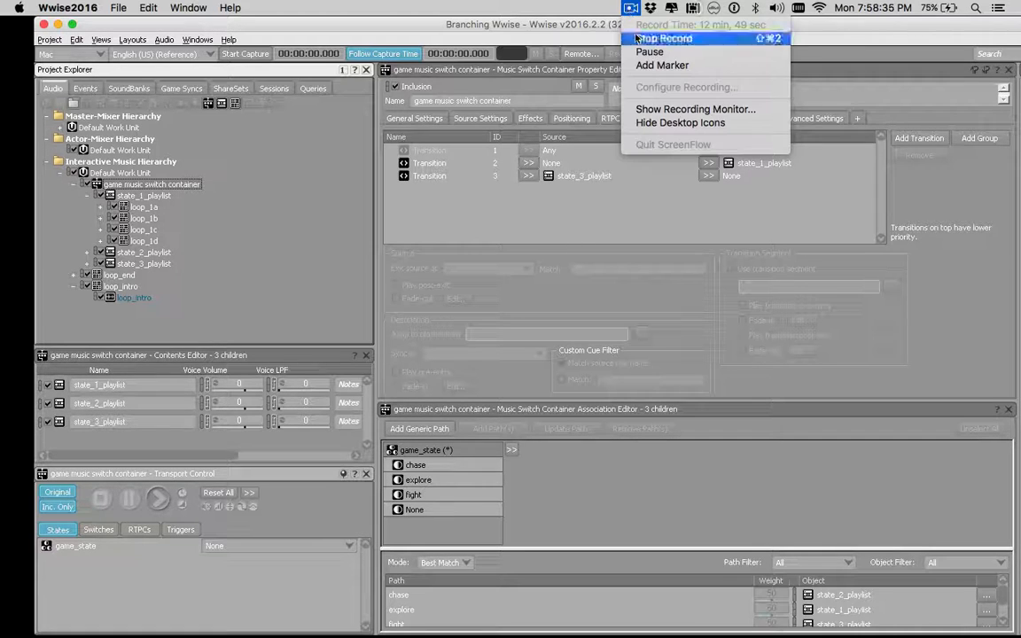